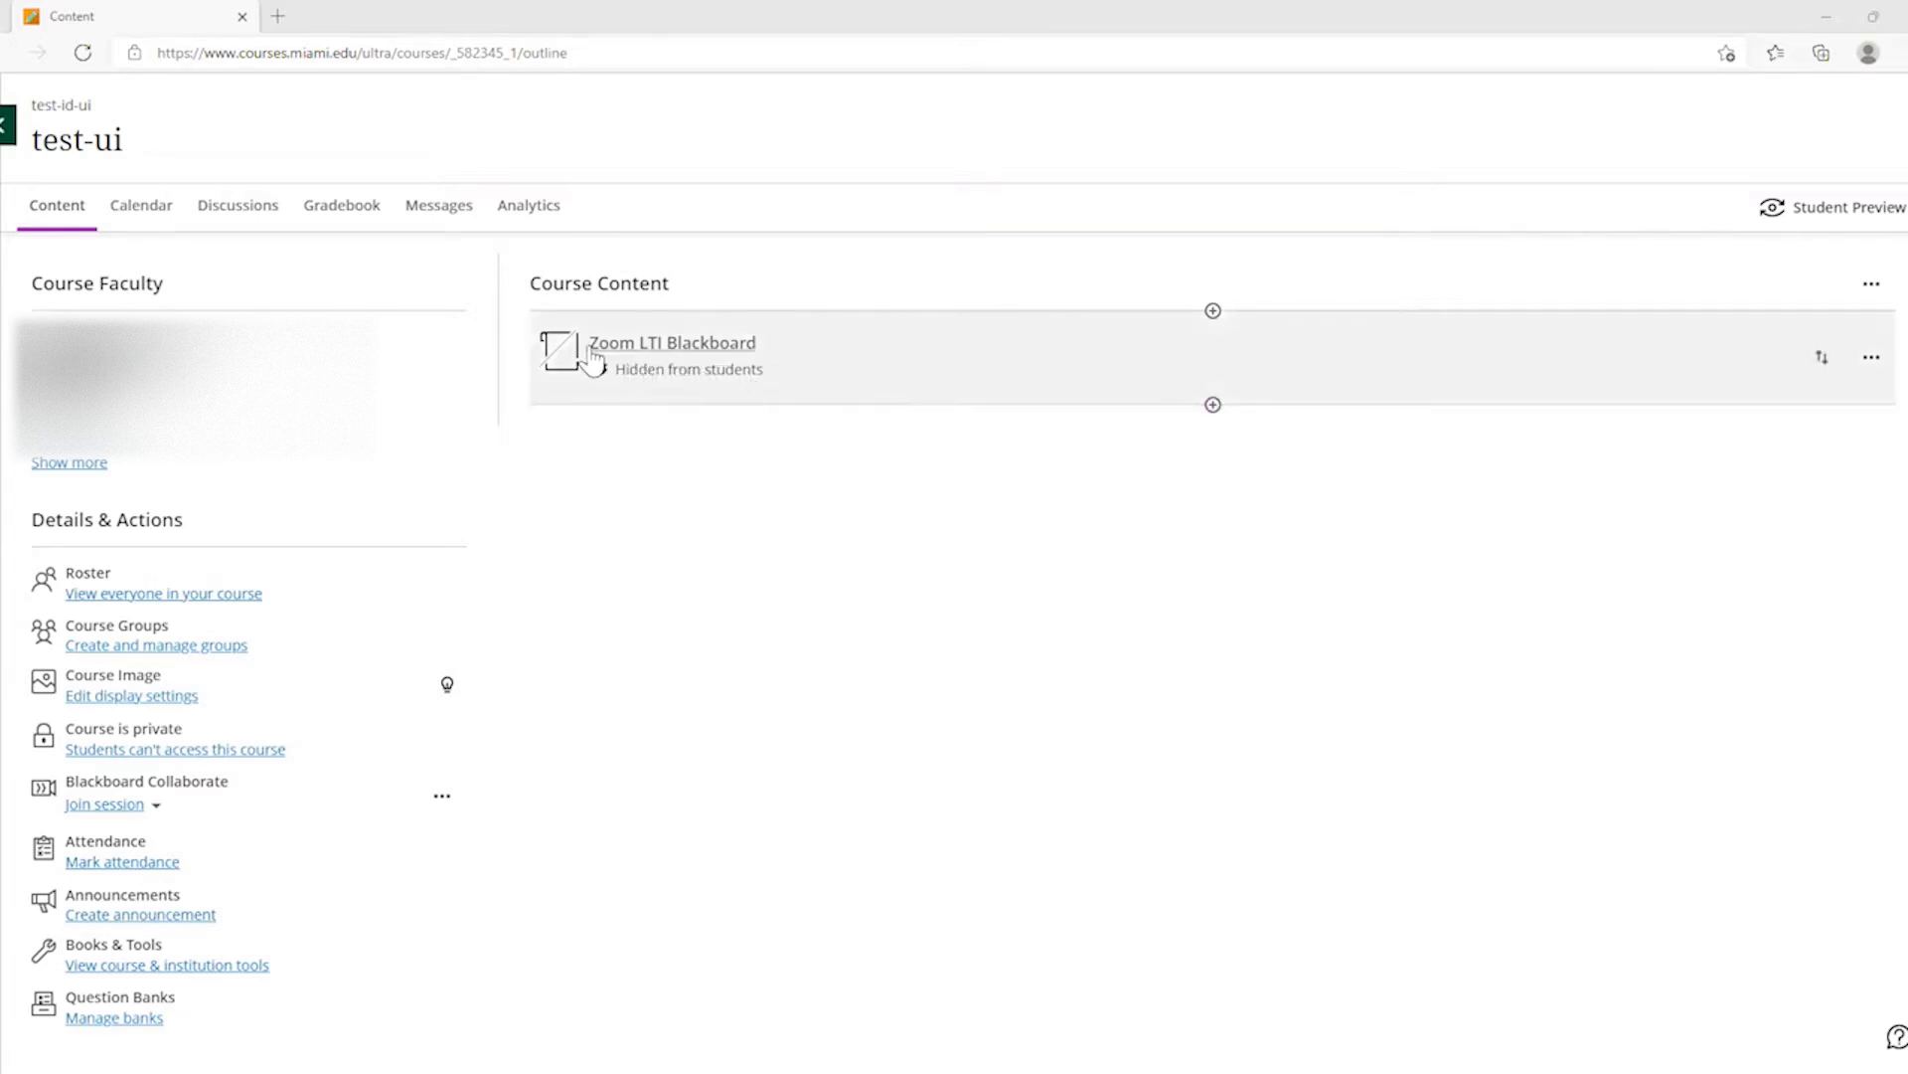
# - Open the Zoom LTI Blackboard item from the test-ui course content
pyautogui.click(715, 351)
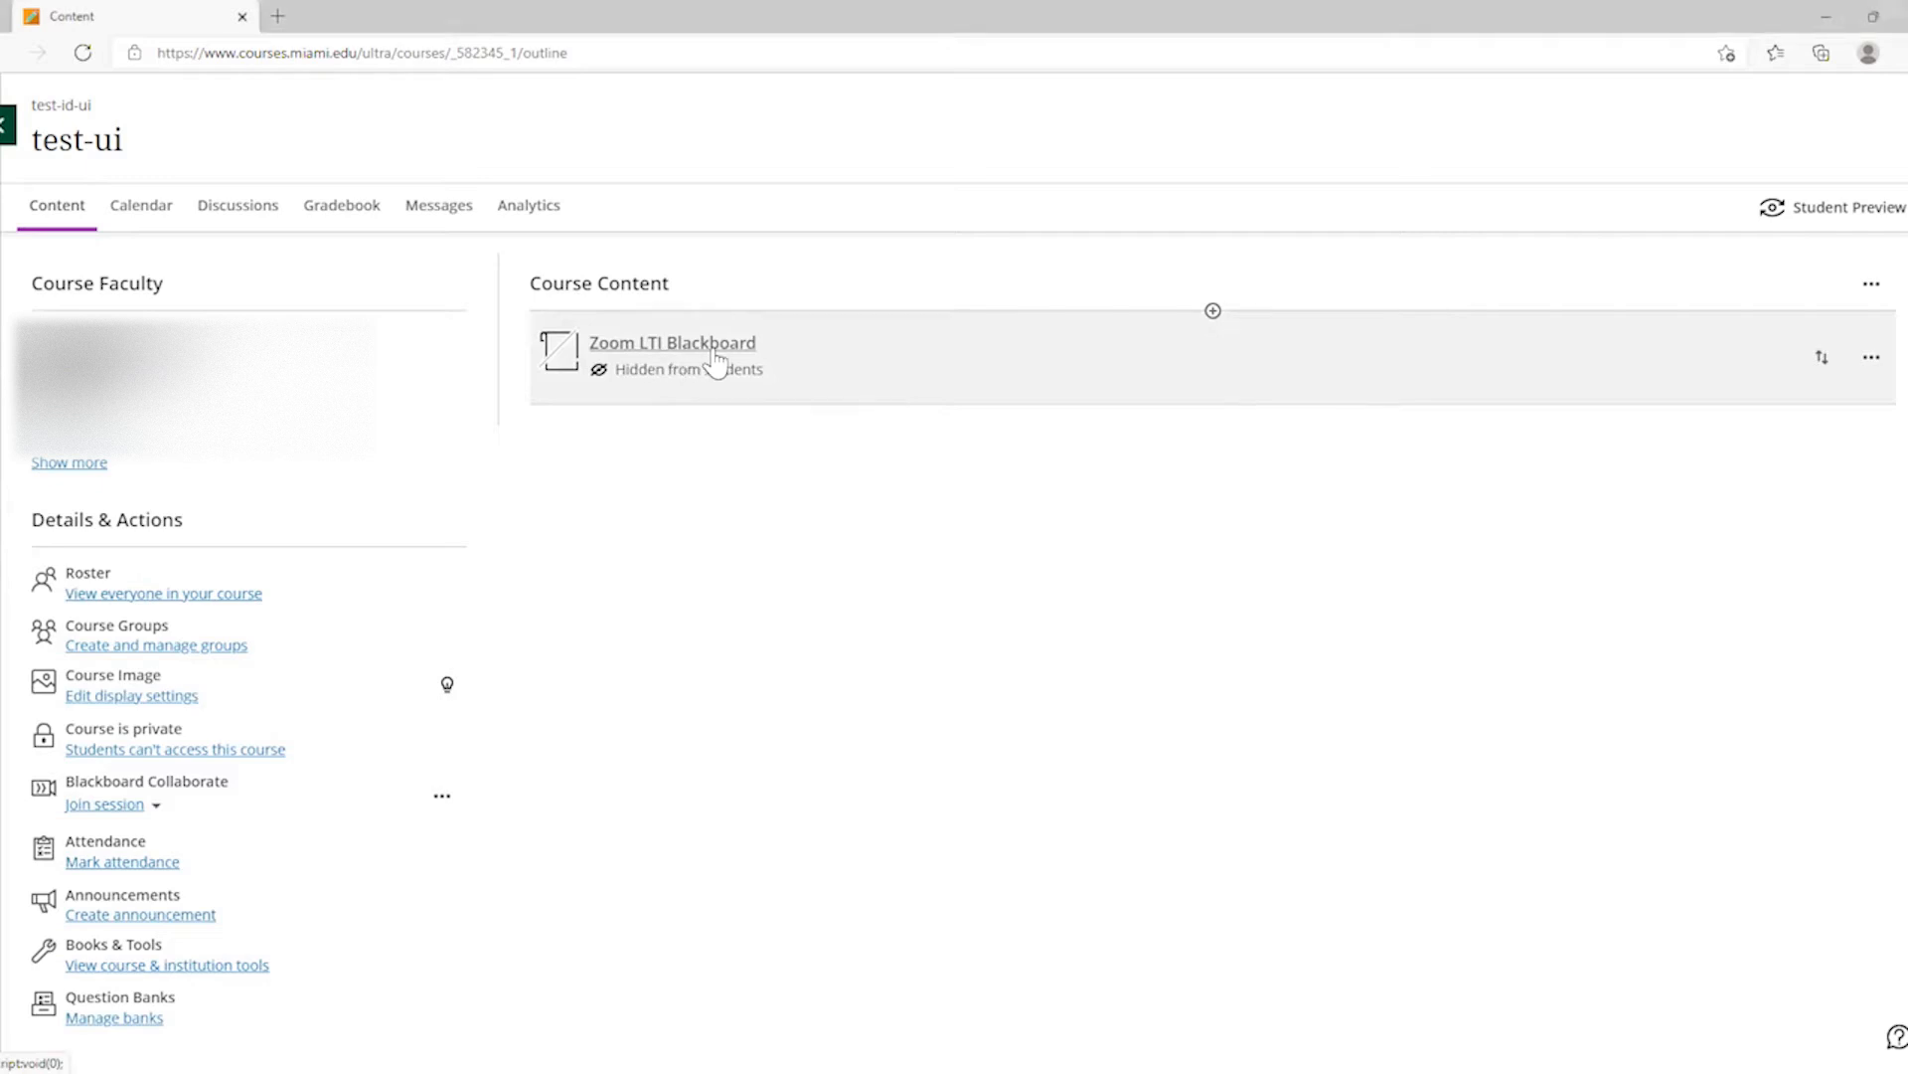
pyautogui.click(714, 348)
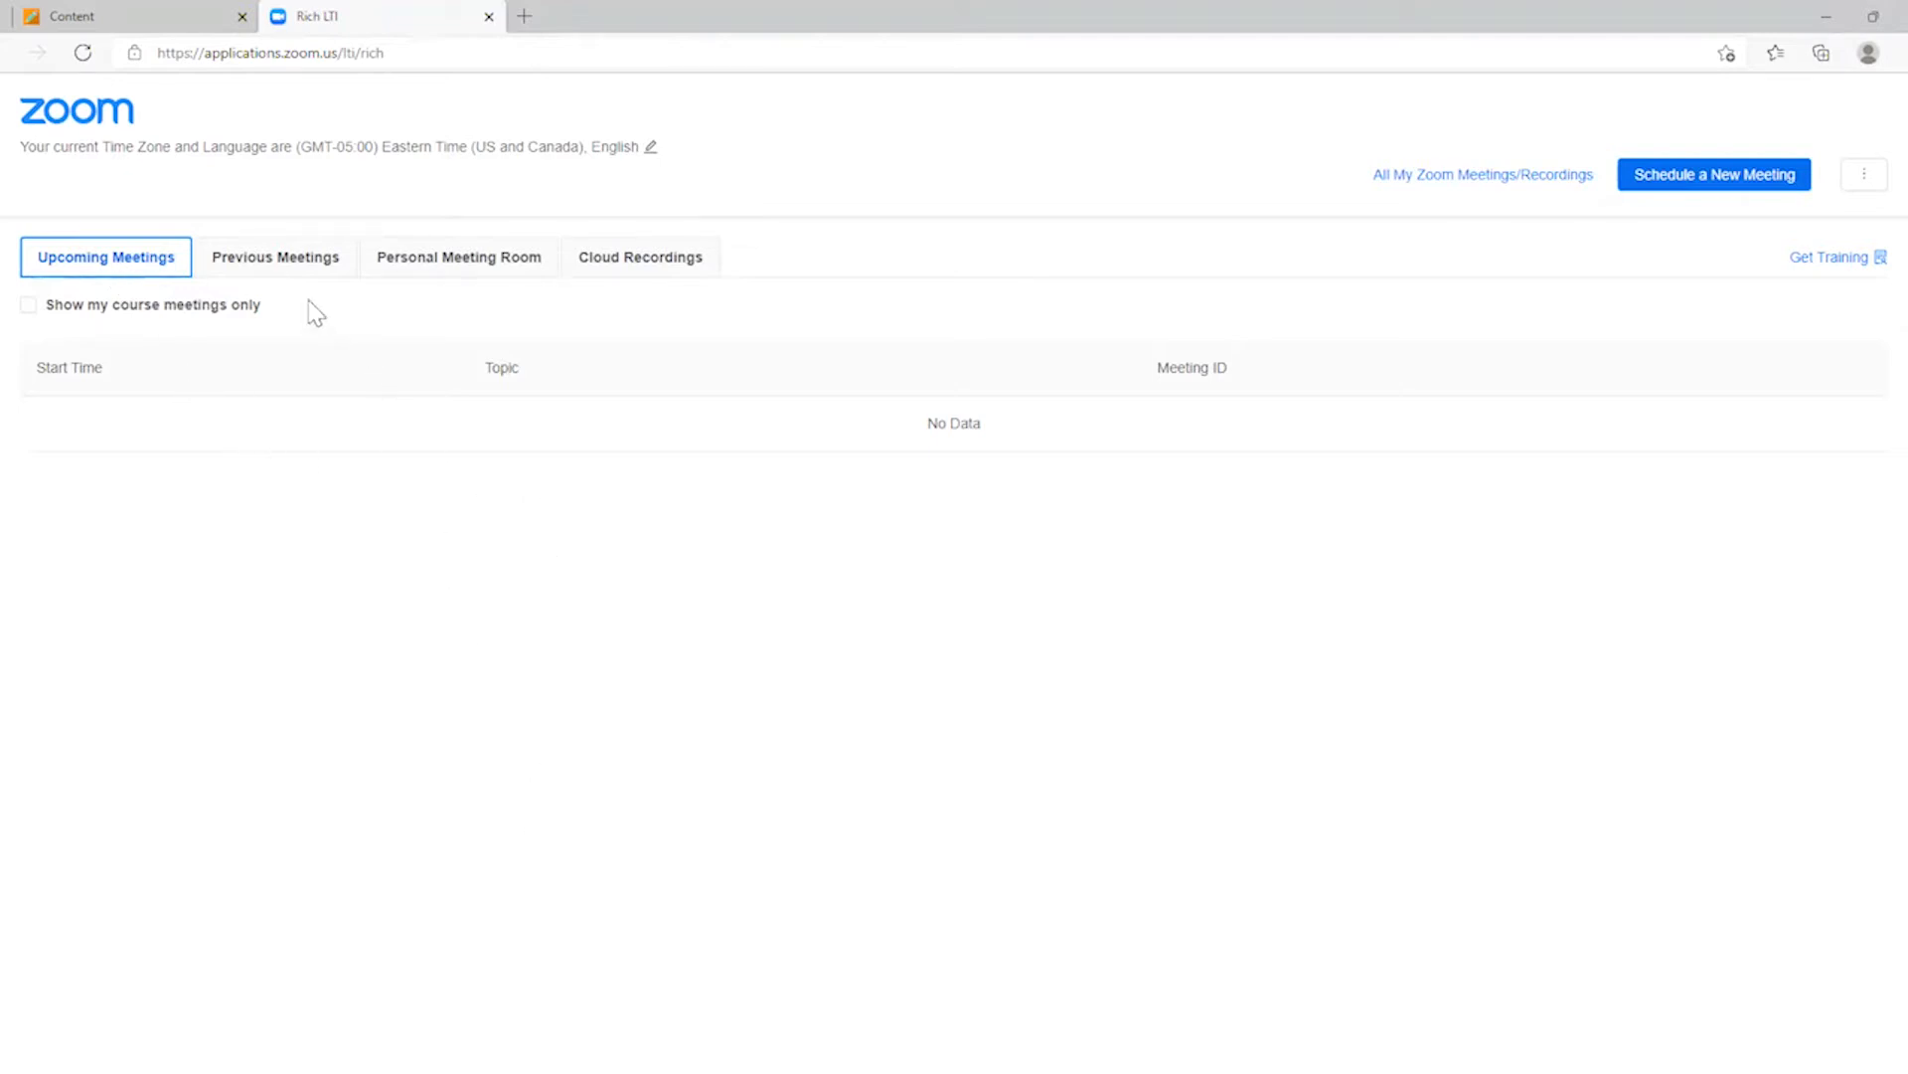
# - Look through the previous meetings, the personal meeting room details and the cloud recordings of the Zoom account
pyautogui.click(261, 274)
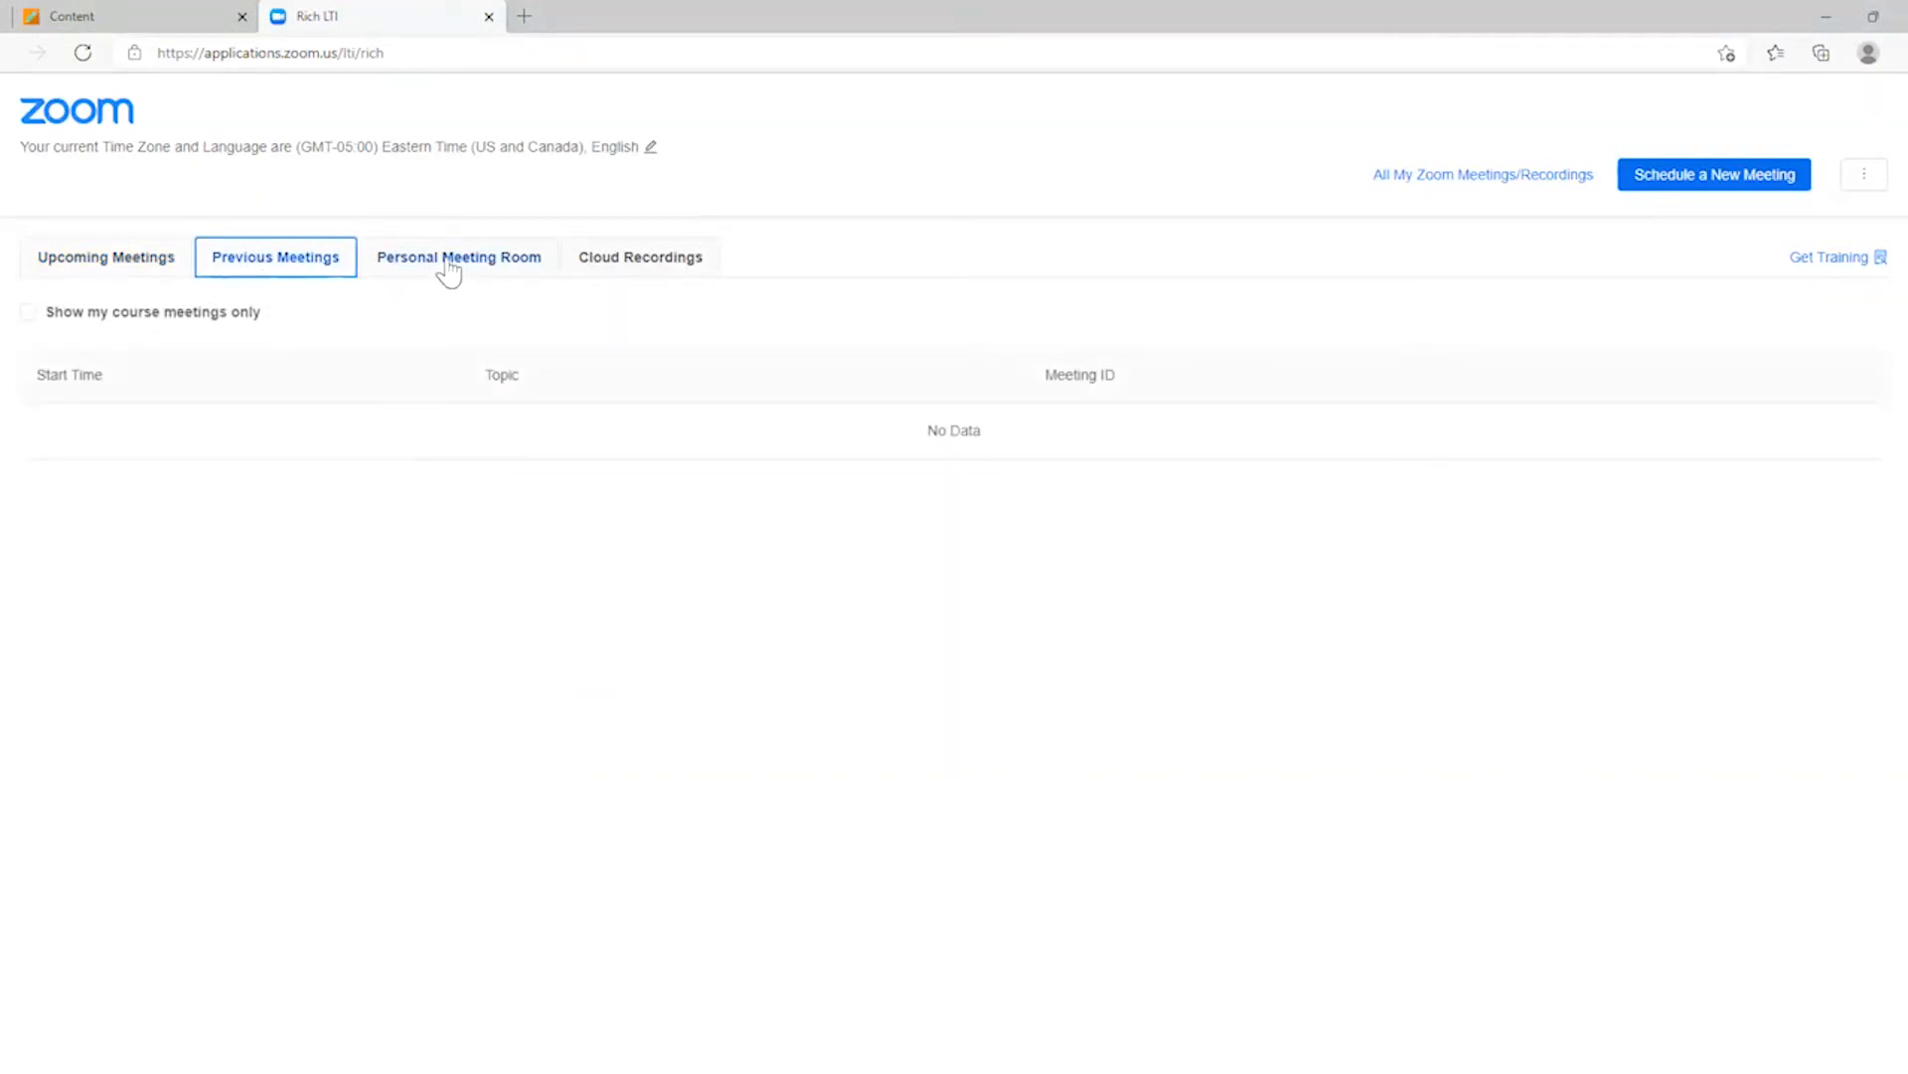
pyautogui.click(476, 268)
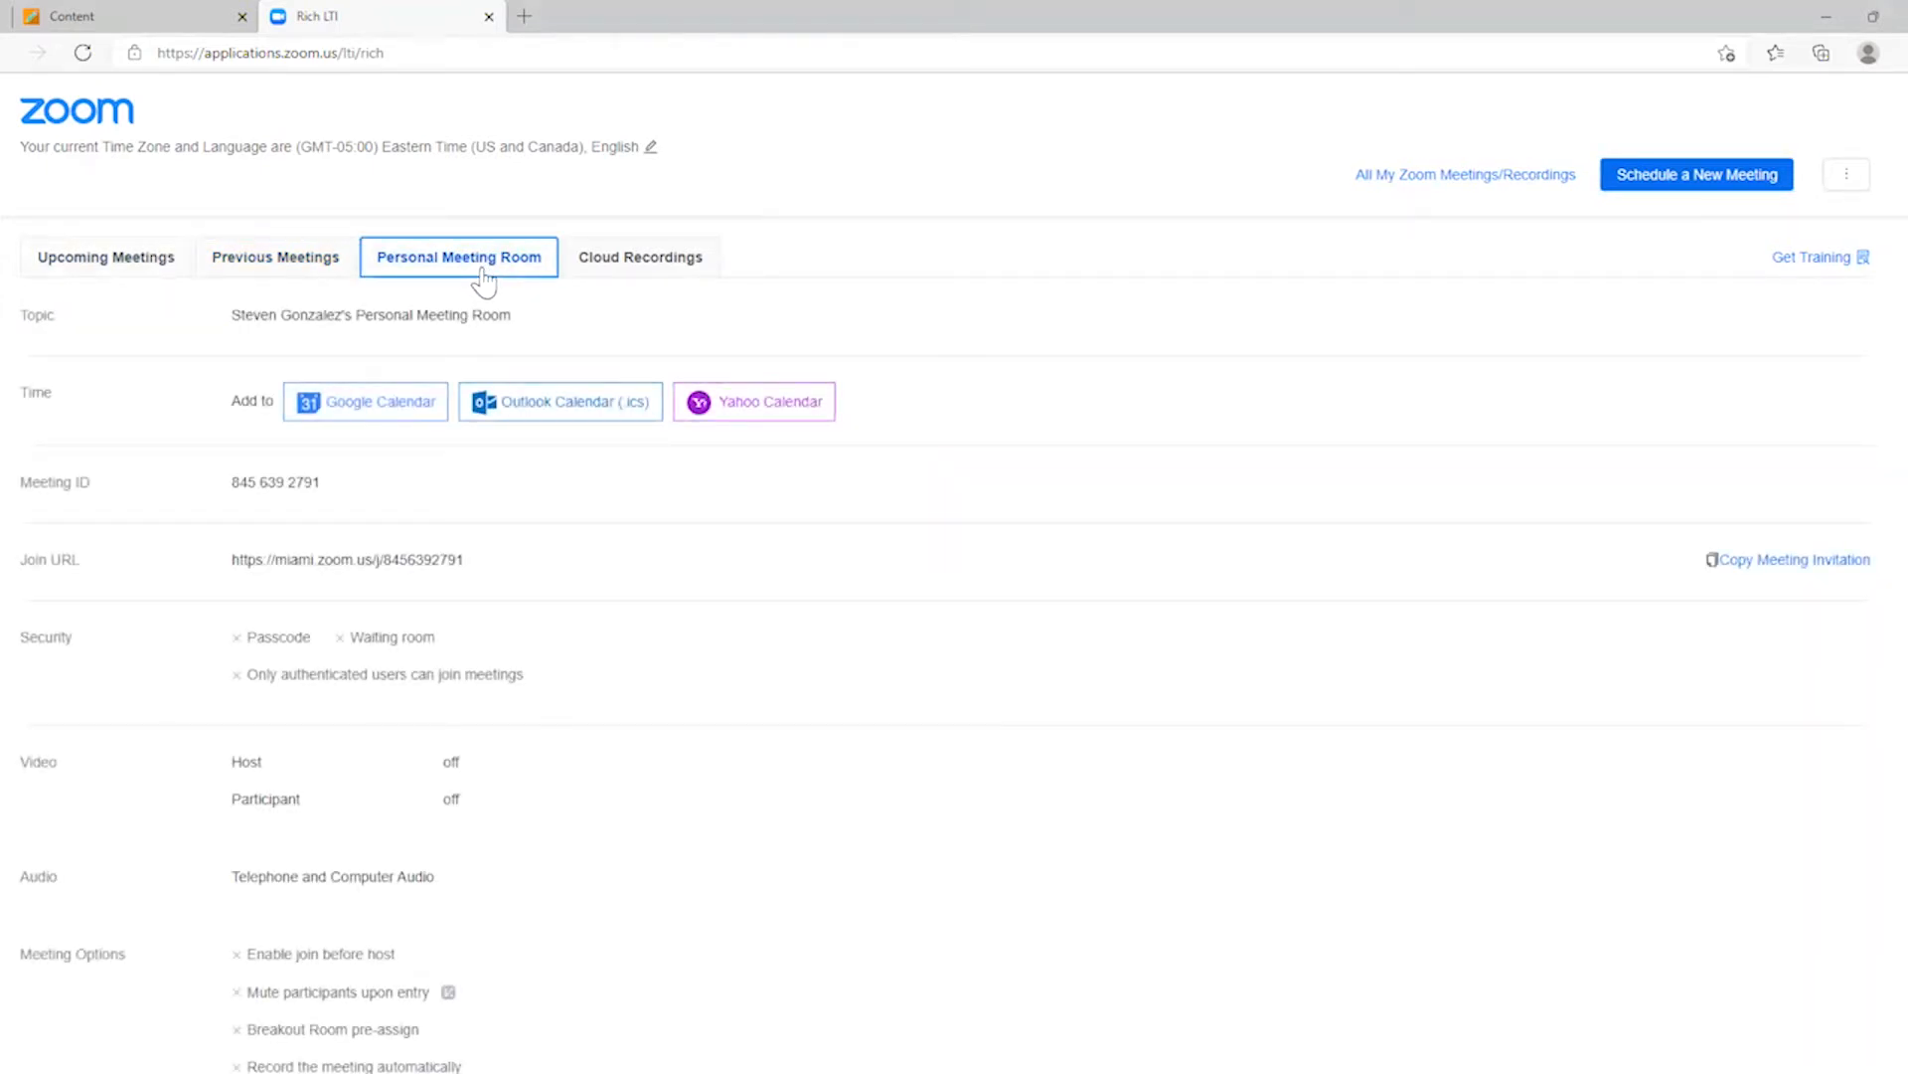
pyautogui.scroll(-4, 604, 632)
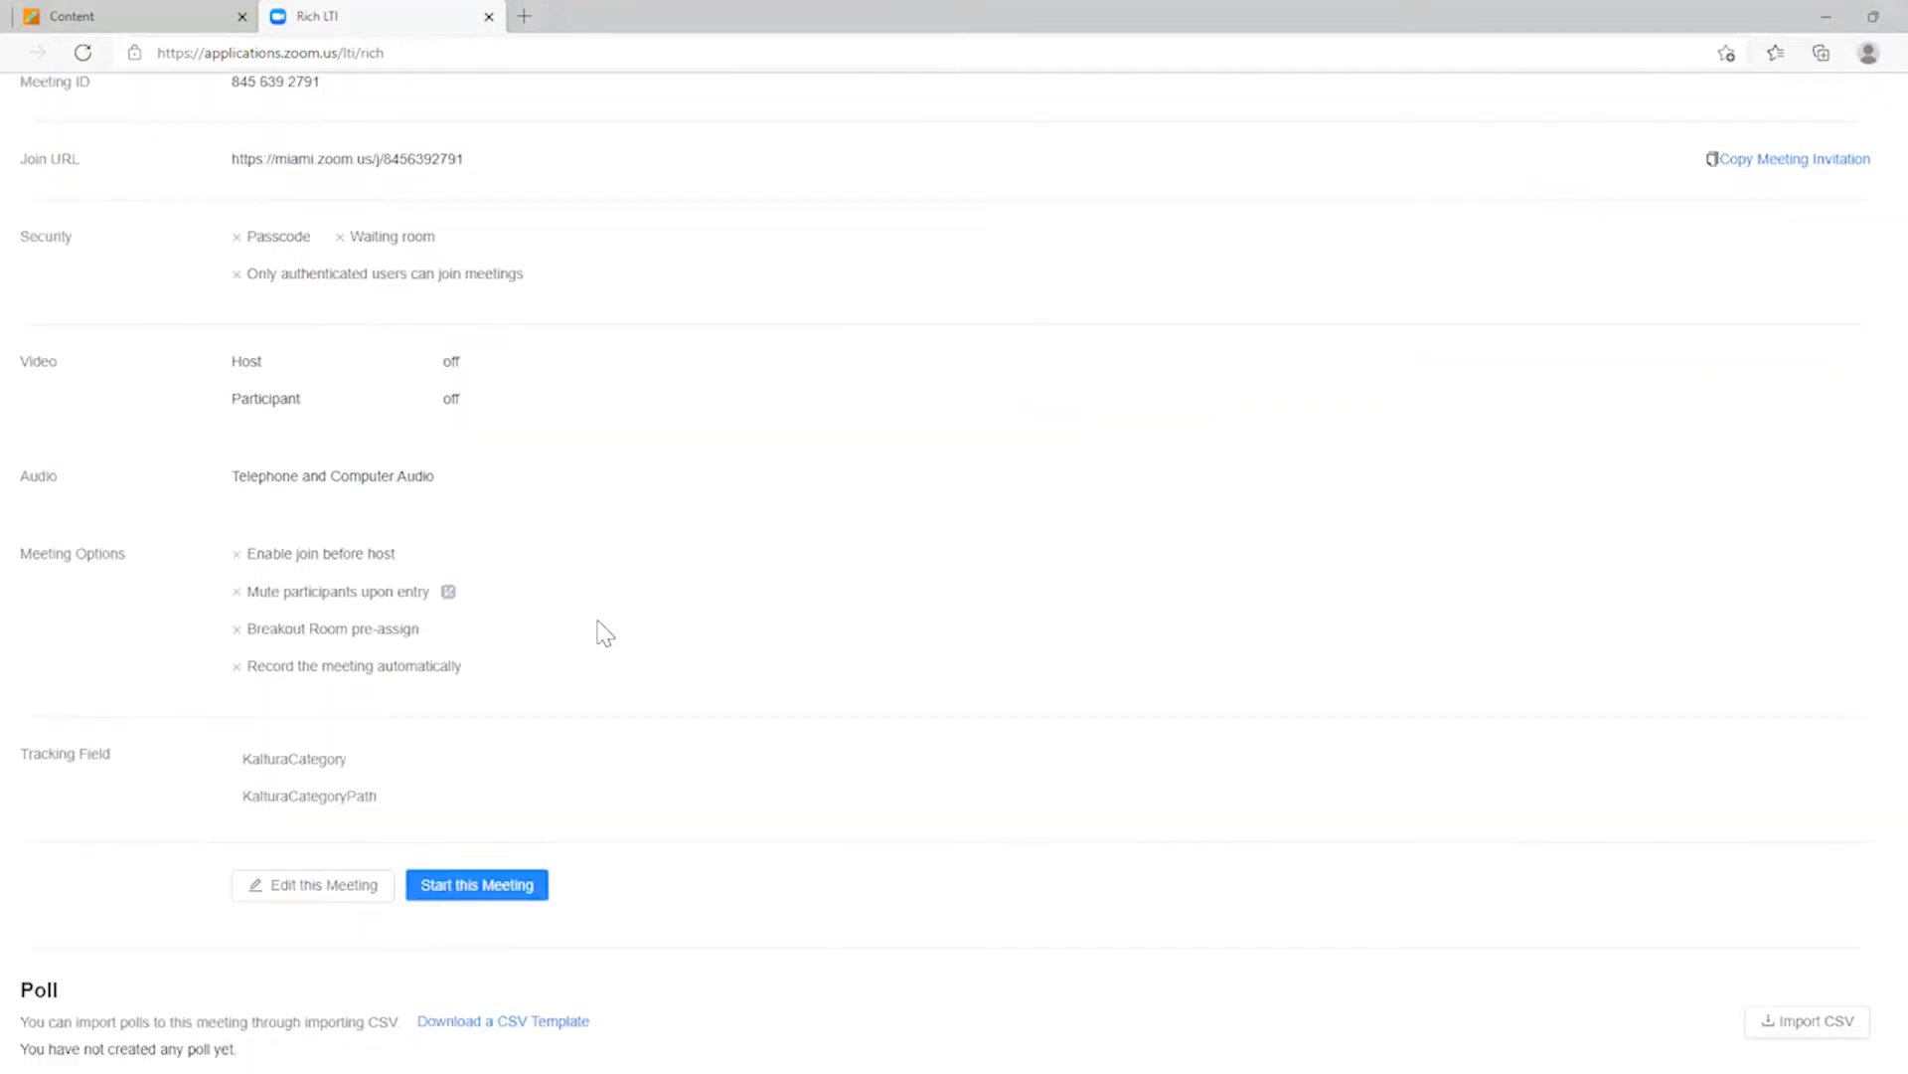
pyautogui.scroll(4, 617, 630)
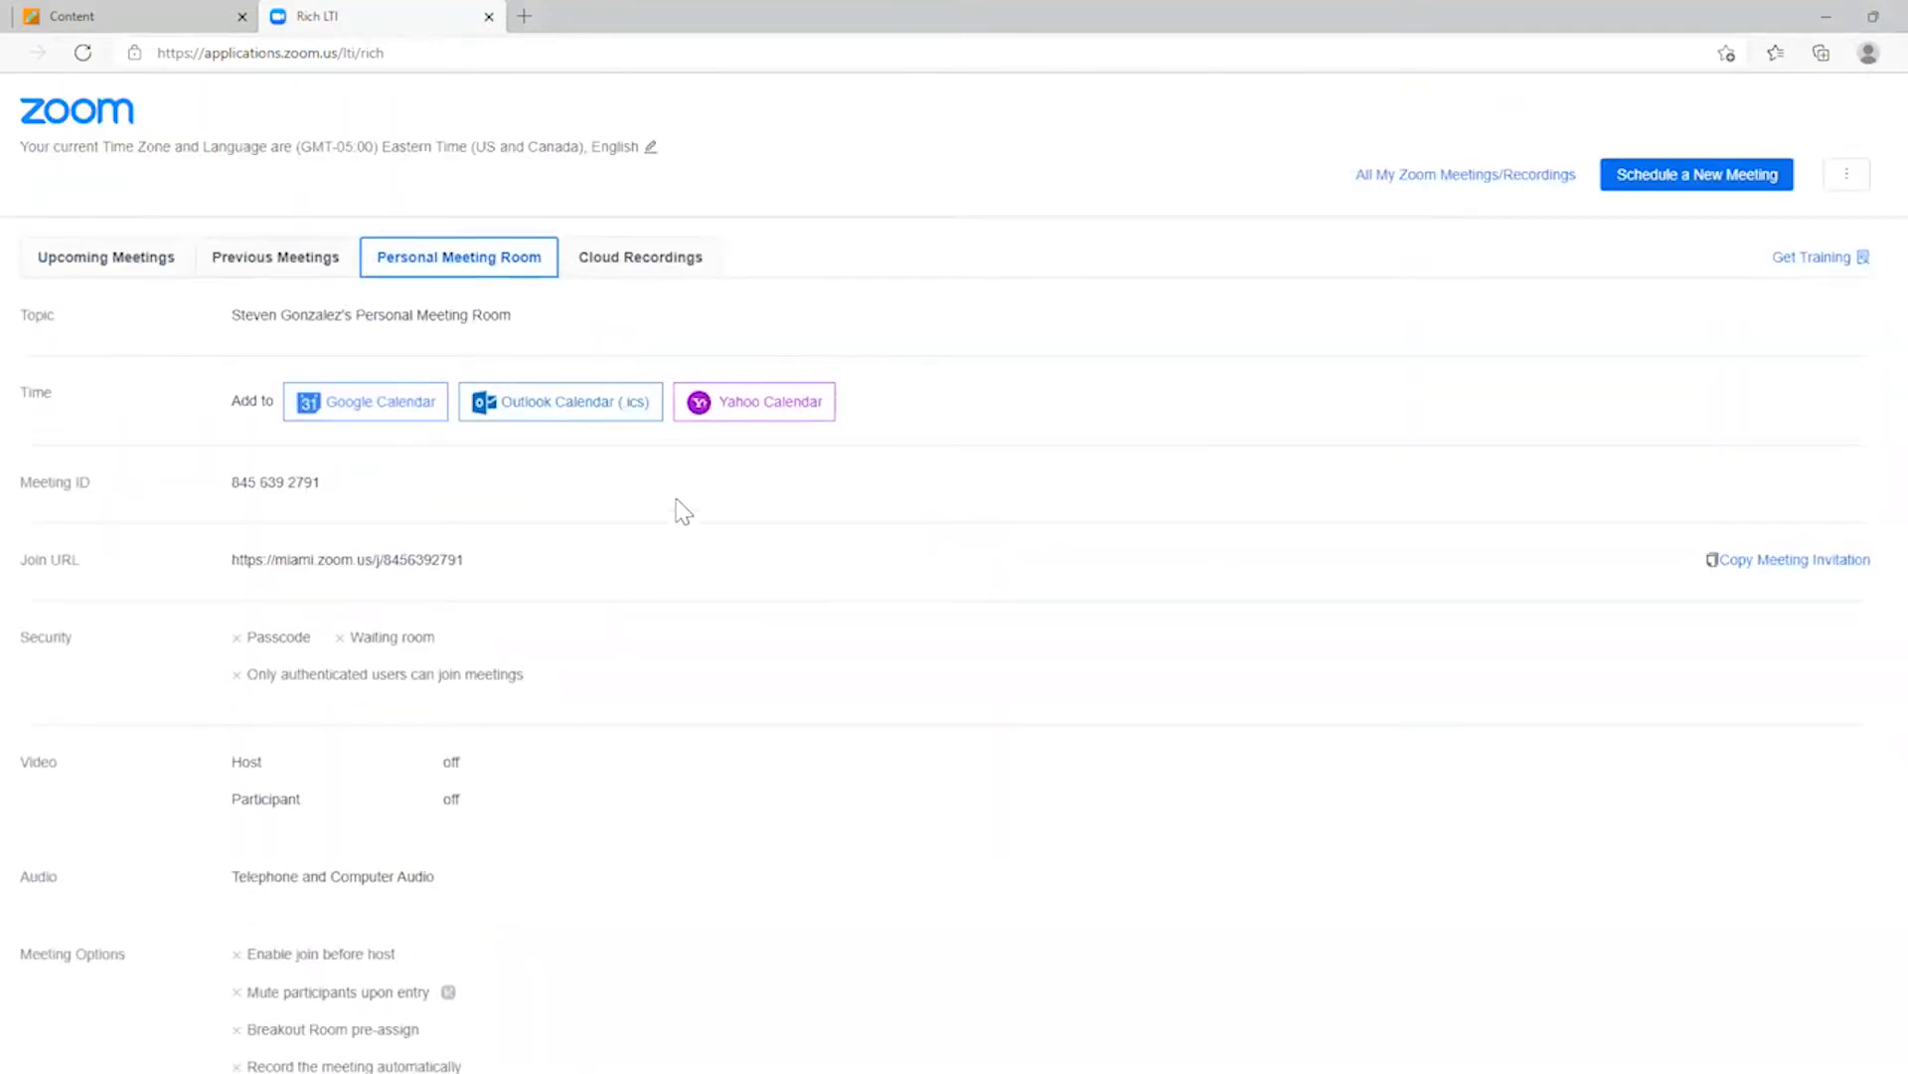
pyautogui.scroll(-2, 654, 261)
pyautogui.scroll(2, 656, 264)
pyautogui.click(654, 260)
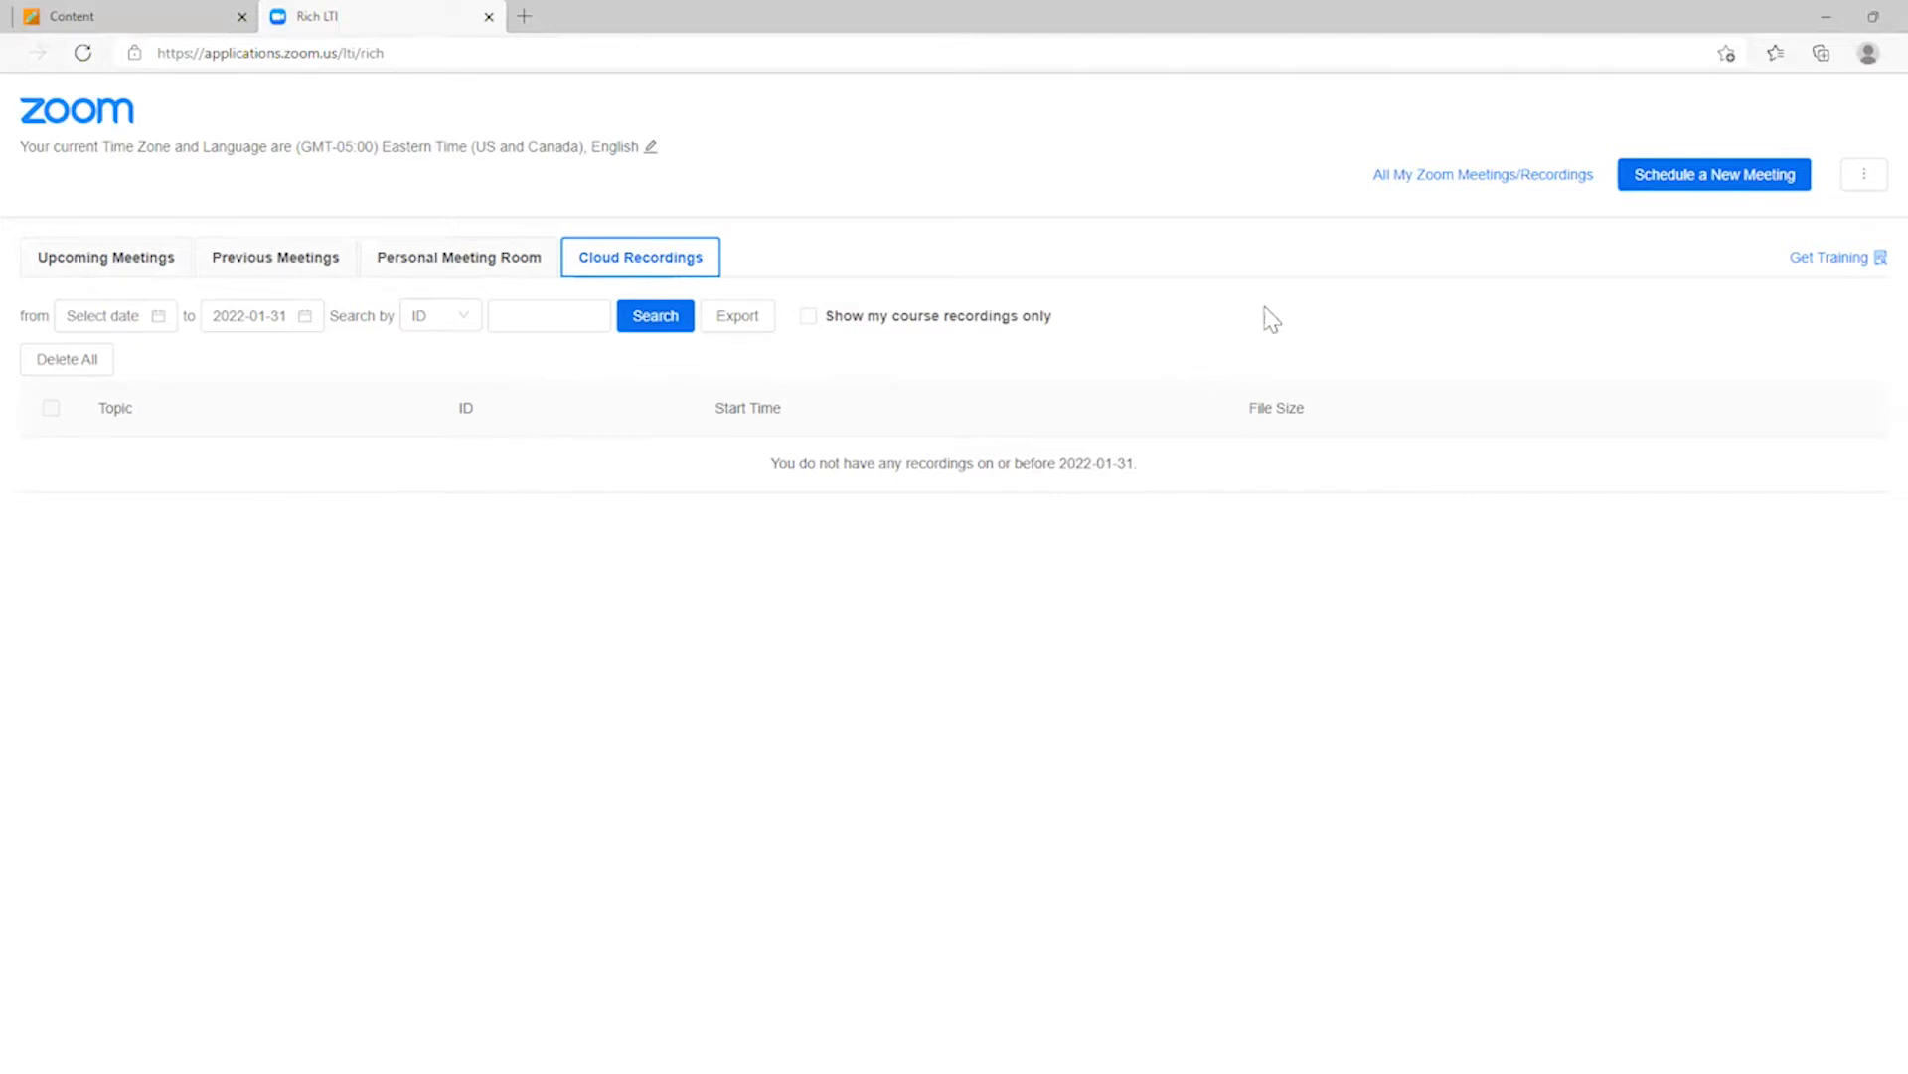
# - Start scheduling a new meeting with the topic "Lecture" and the description "testing"
pyautogui.click(1707, 187)
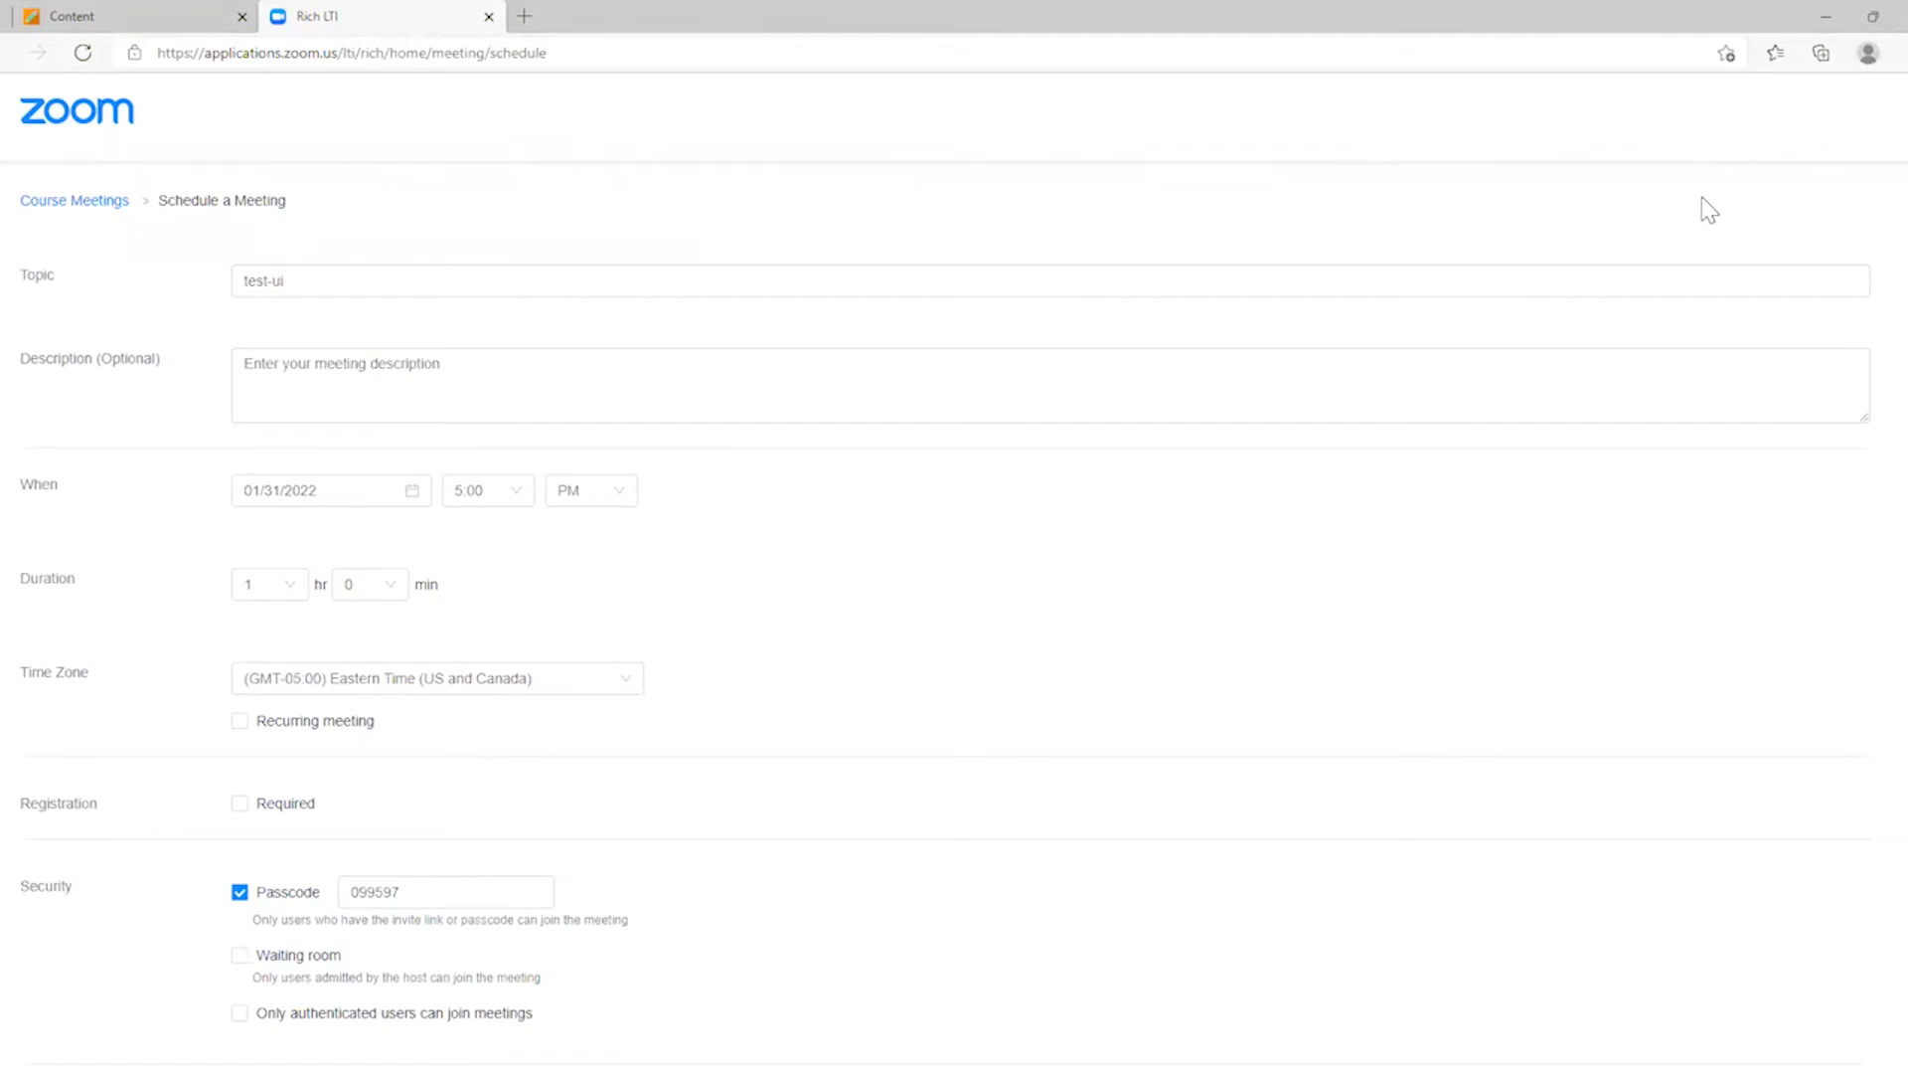
pyautogui.click(740, 286)
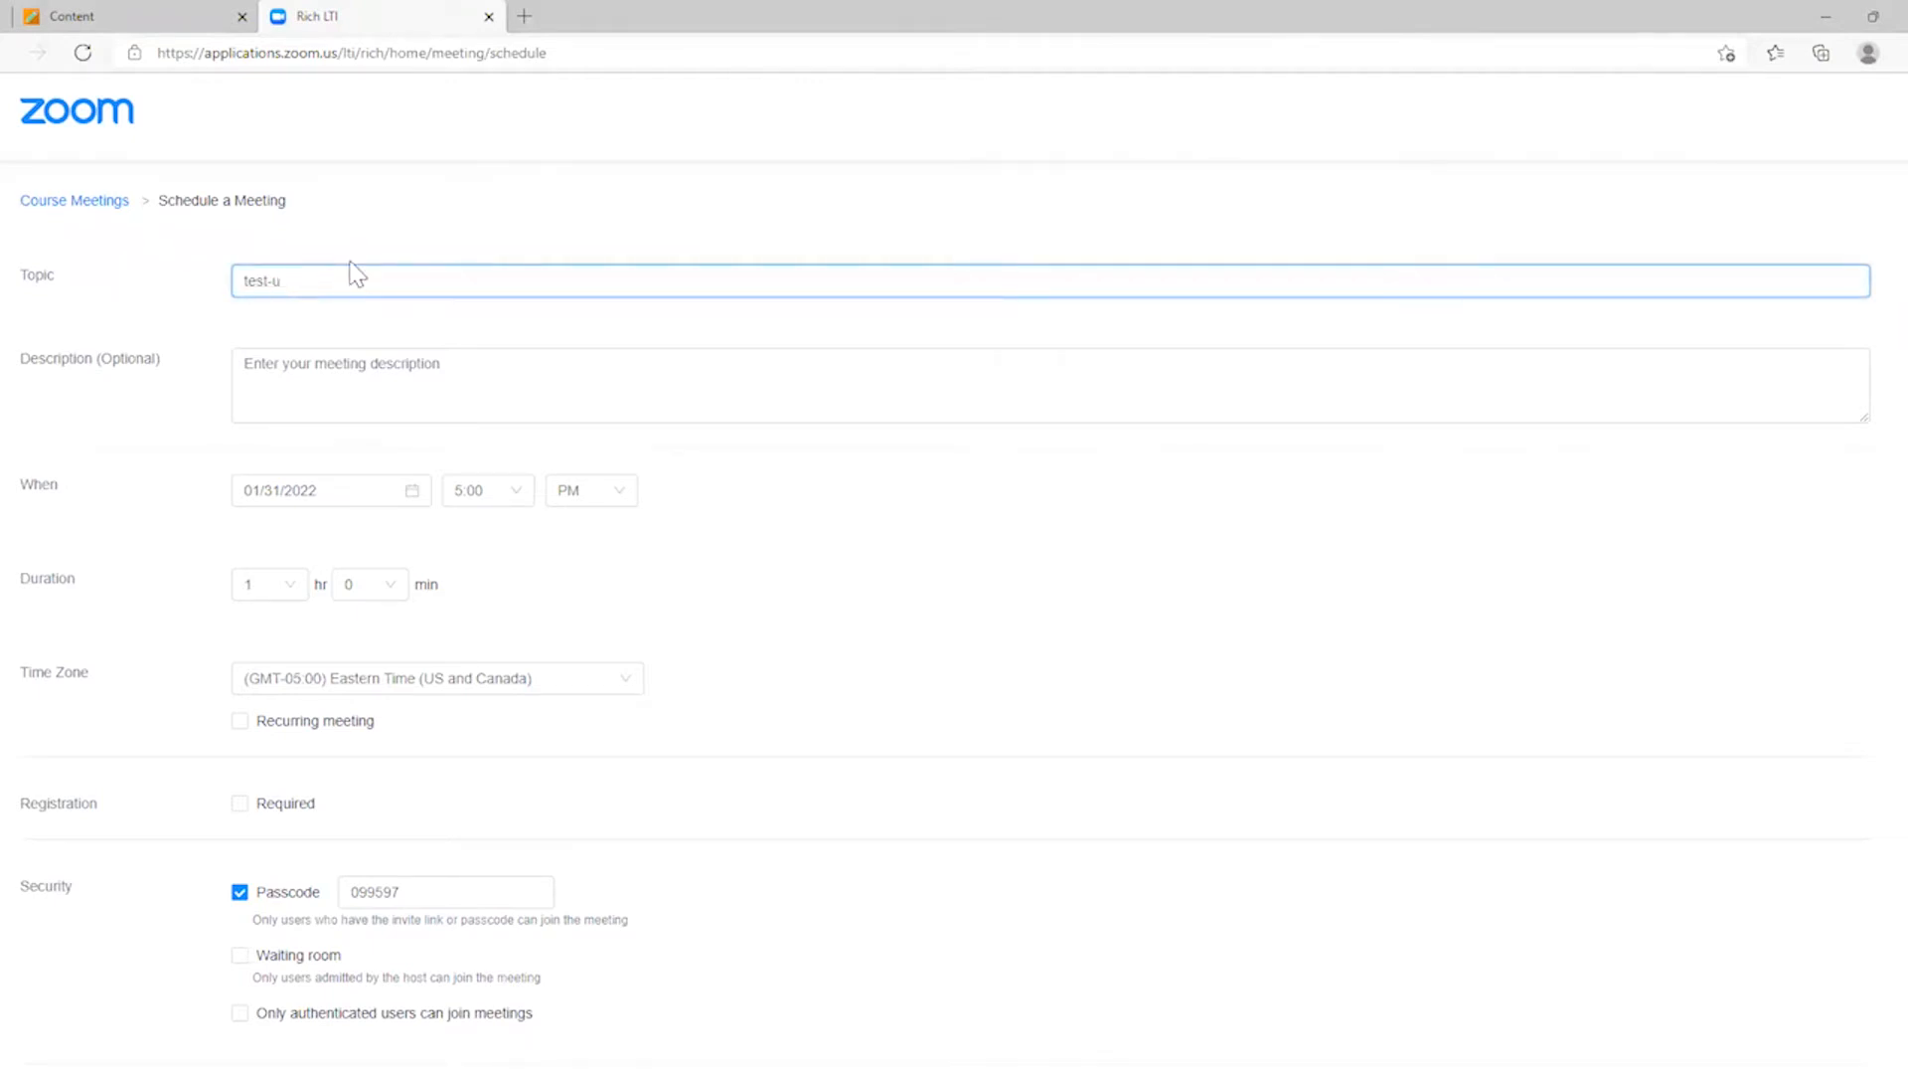
pyautogui.press('BackSpace')
pyautogui.press('BackSpace')
pyautogui.press('BackSpace')
pyautogui.press('BackSpace')
pyautogui.press('BackSpace')
pyautogui.press('BackSpace')
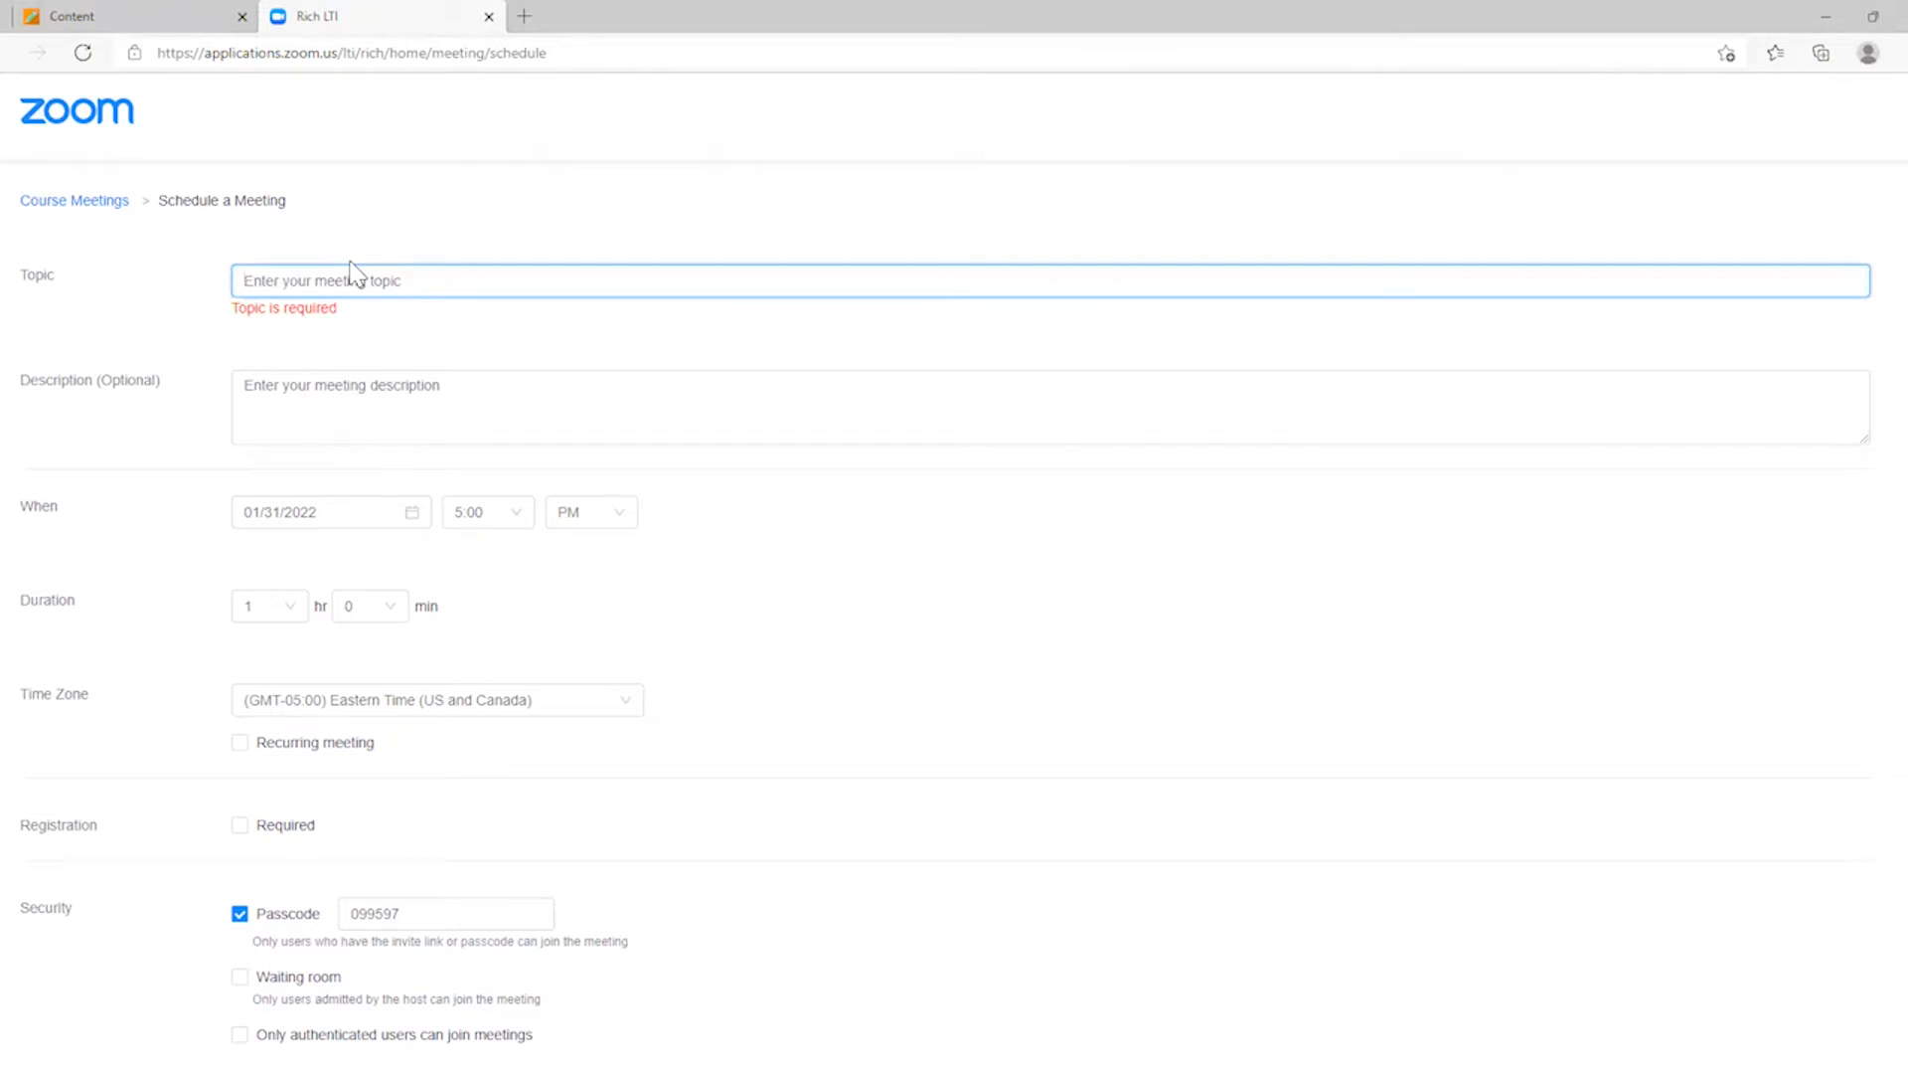
pyautogui.write('Lecture')
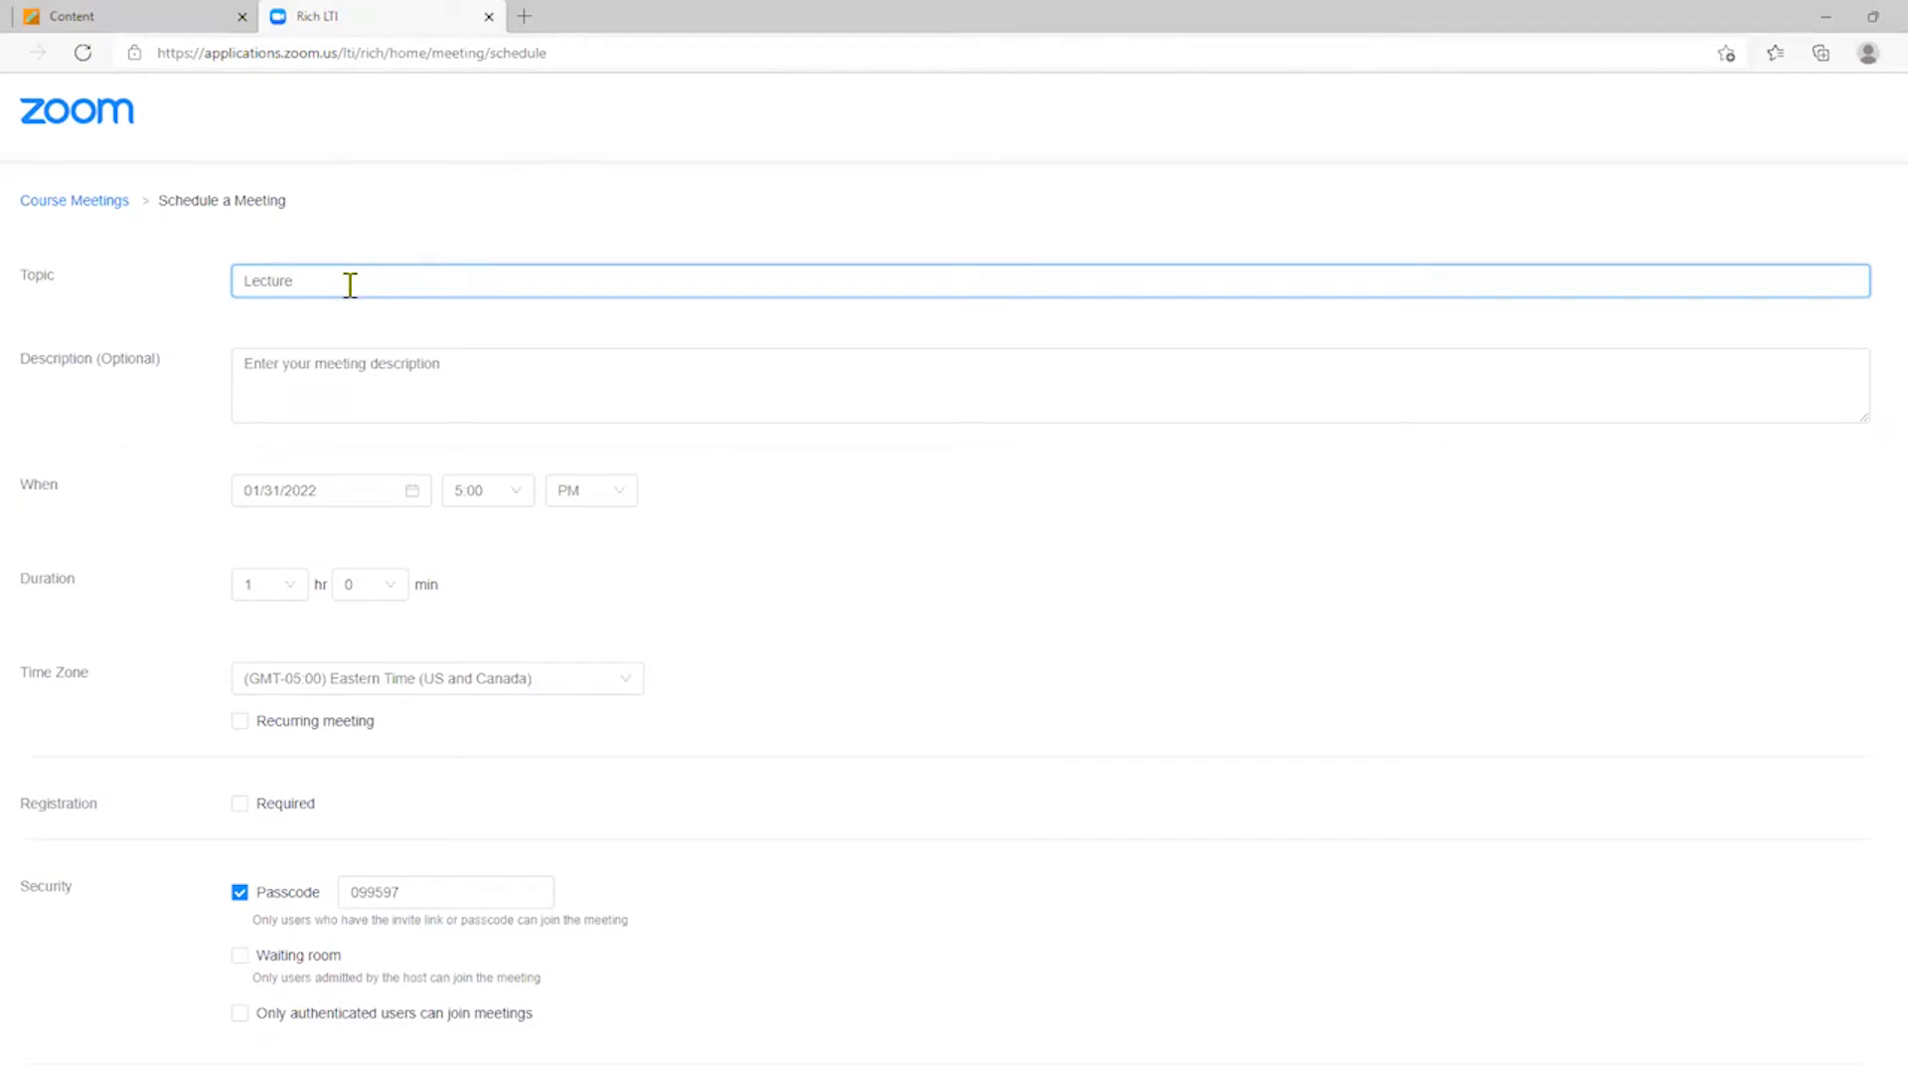
pyautogui.click(340, 370)
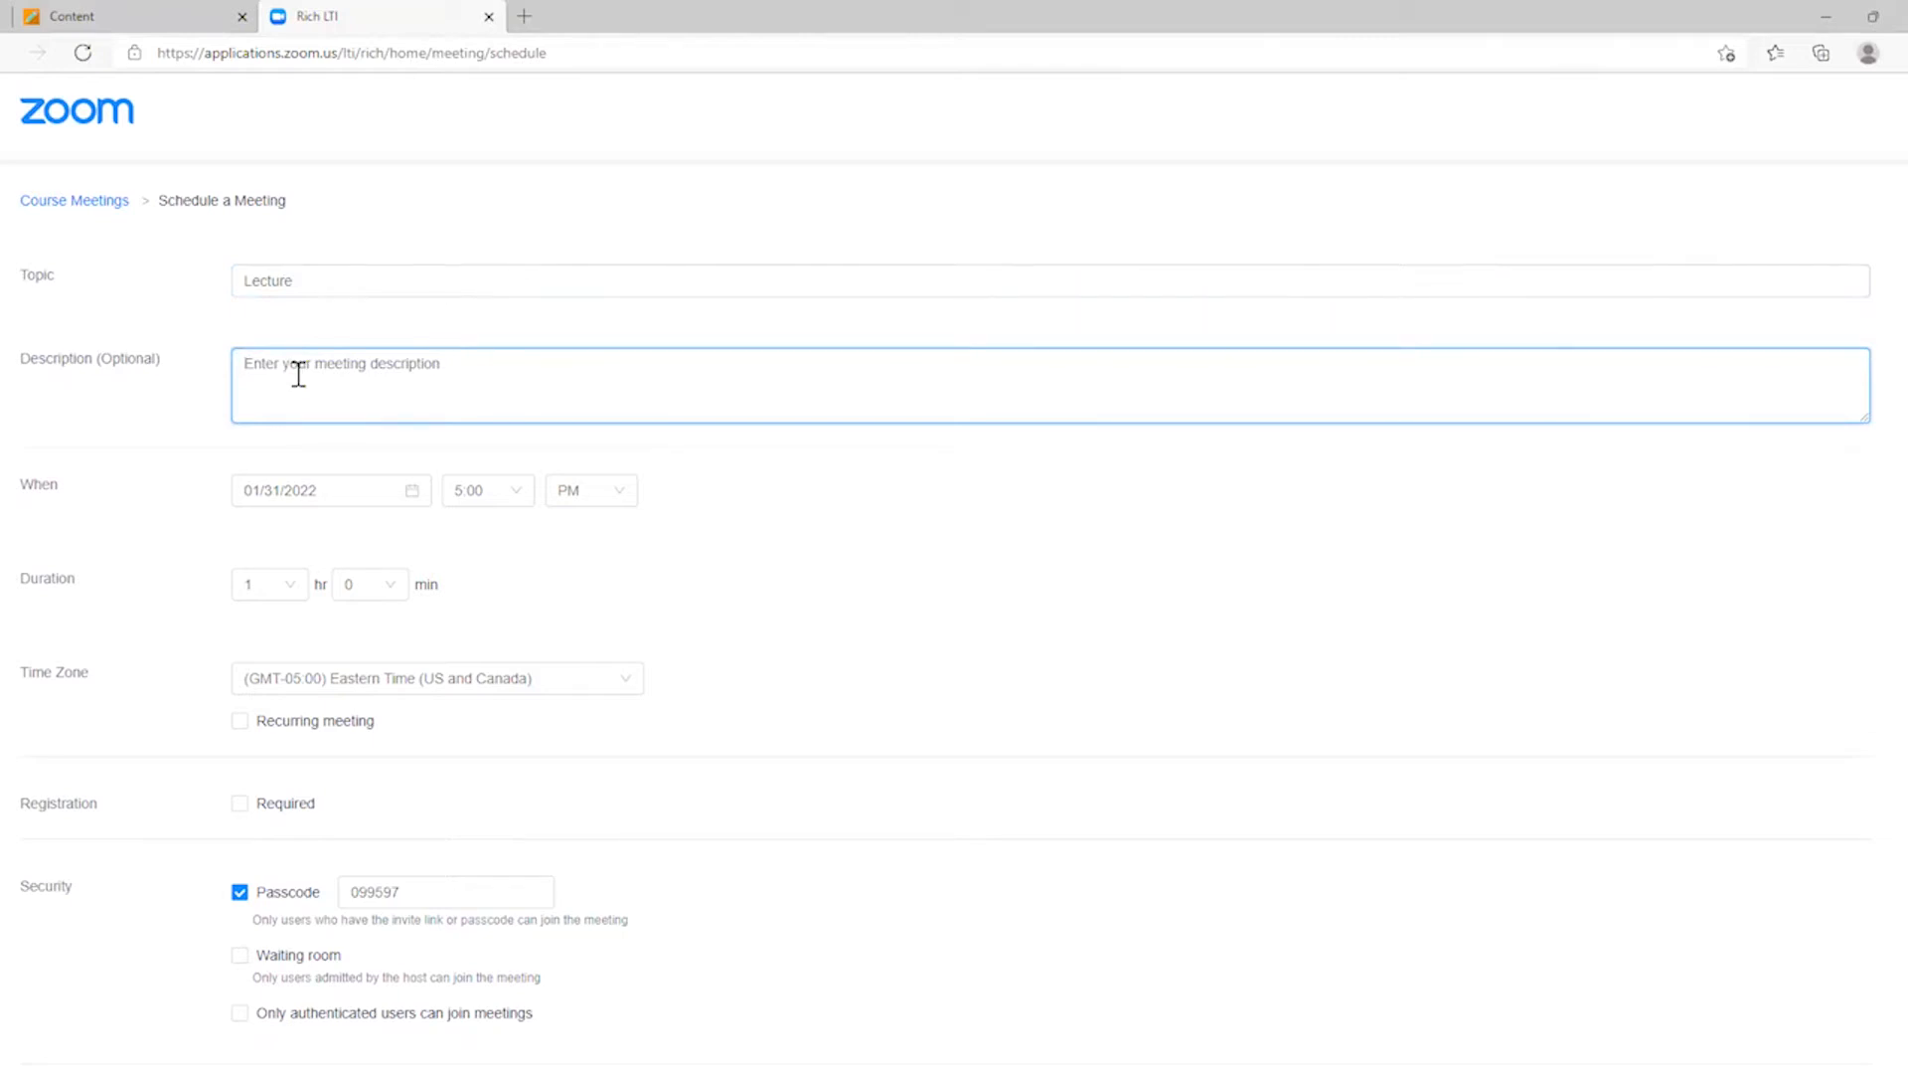
pyautogui.write('I')
# - Examine the available dates, start times and AM/PM options for the meeting without changing them
pyautogui.click(398, 492)
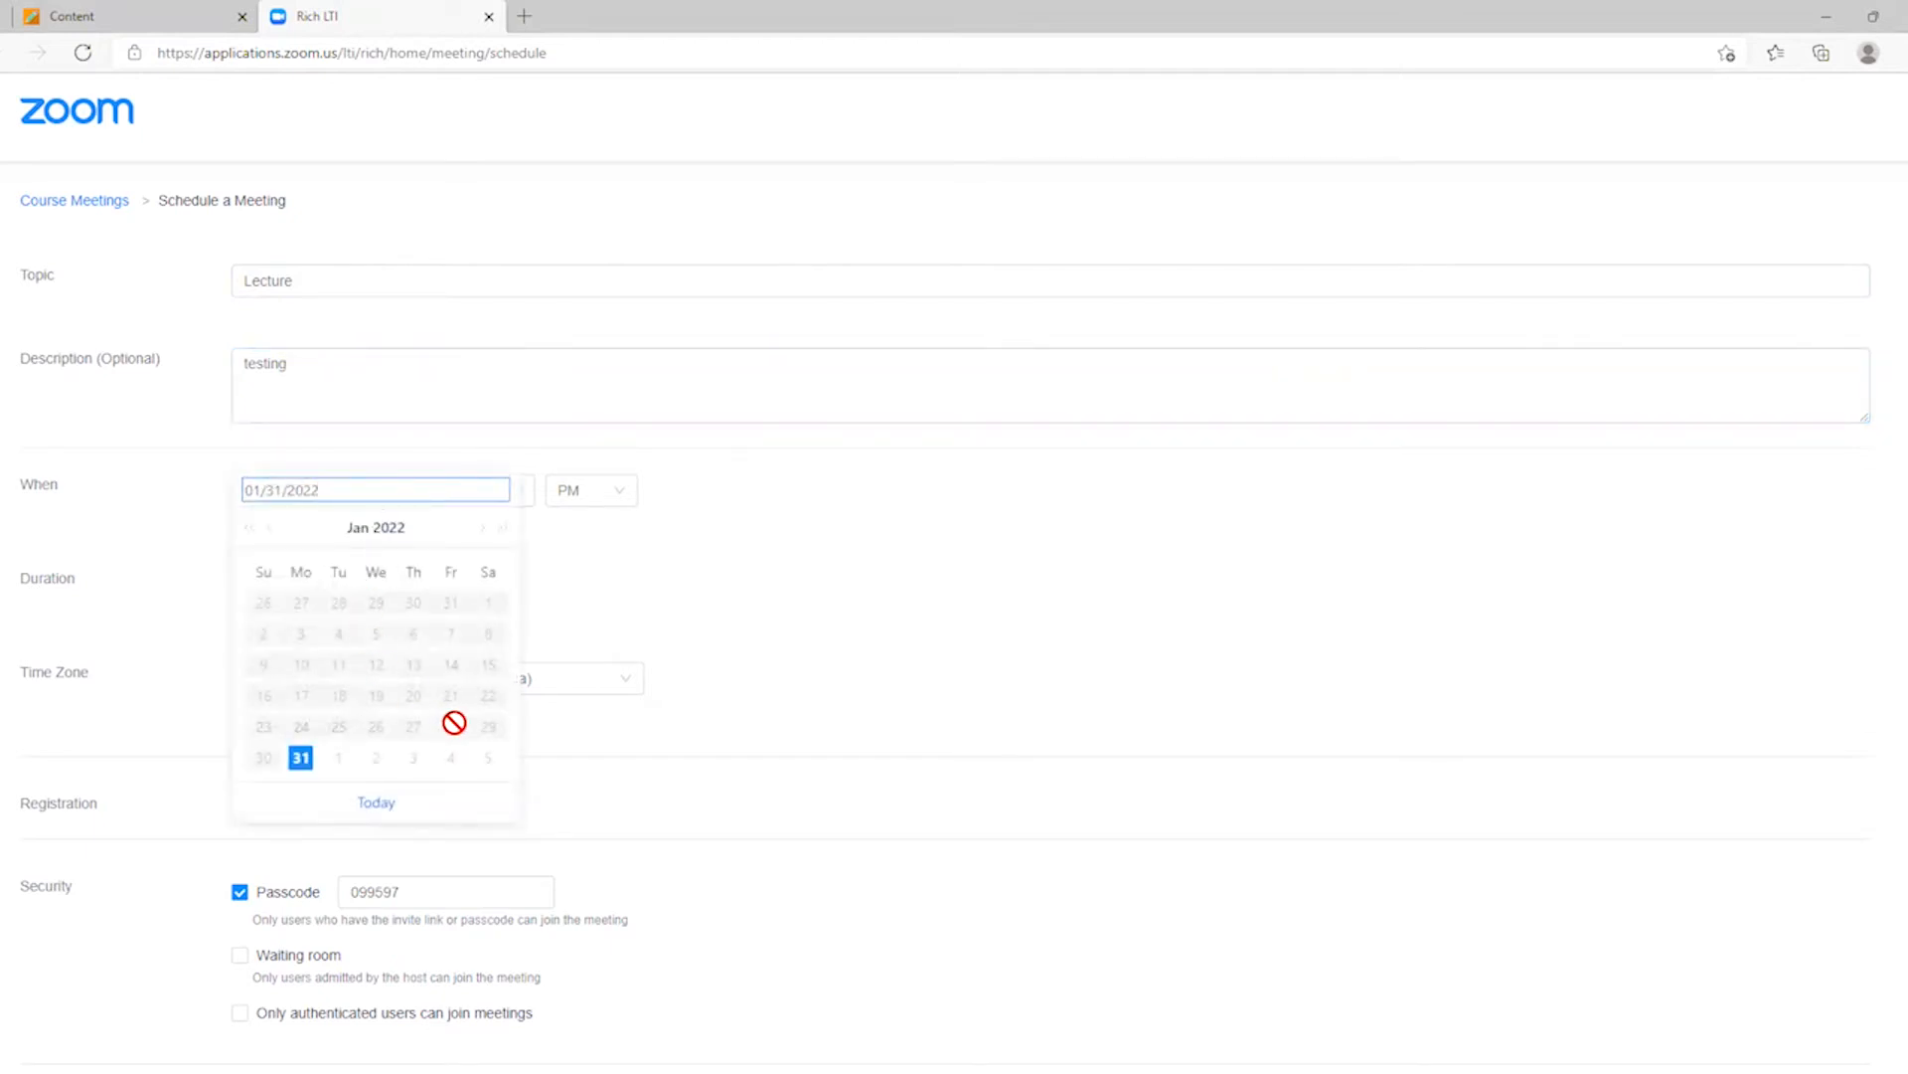
pyautogui.click(839, 577)
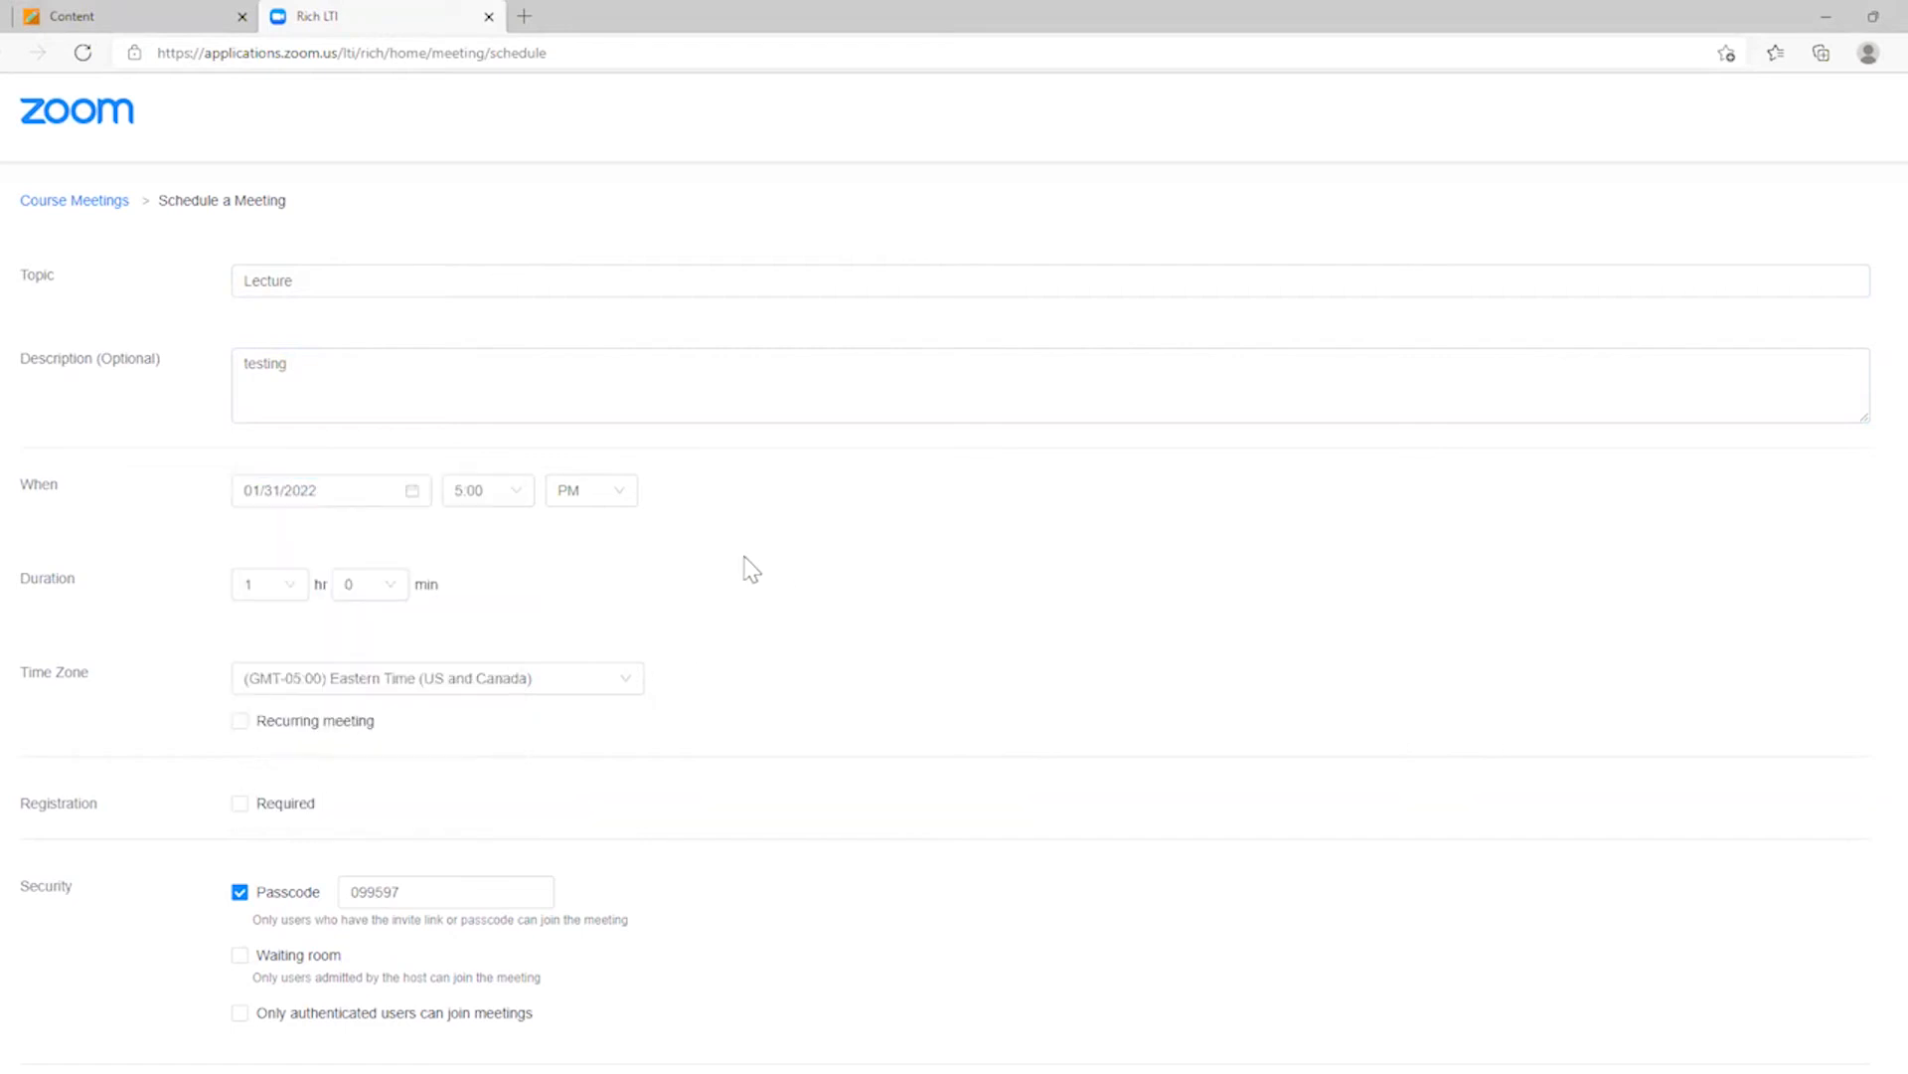
pyautogui.click(514, 497)
pyautogui.scroll(-5, 497, 616)
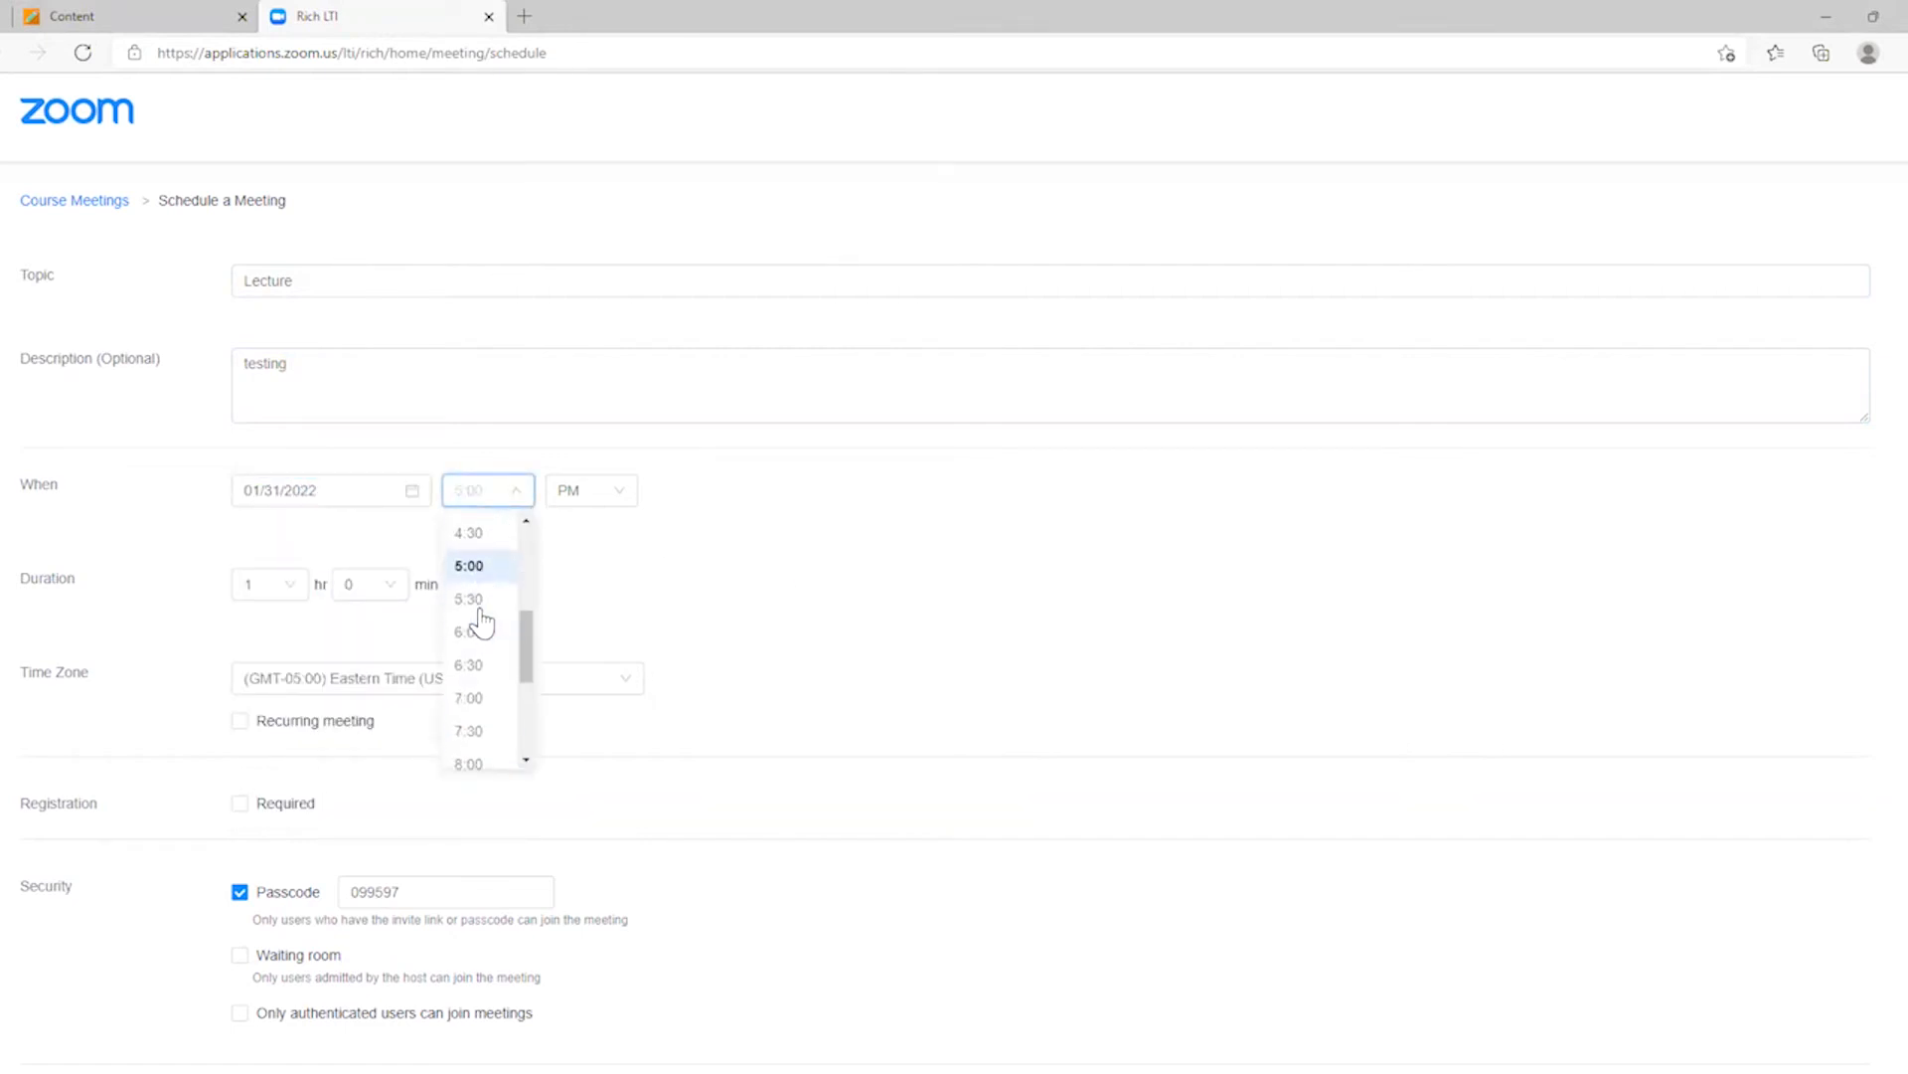
pyautogui.scroll(-1, 502, 621)
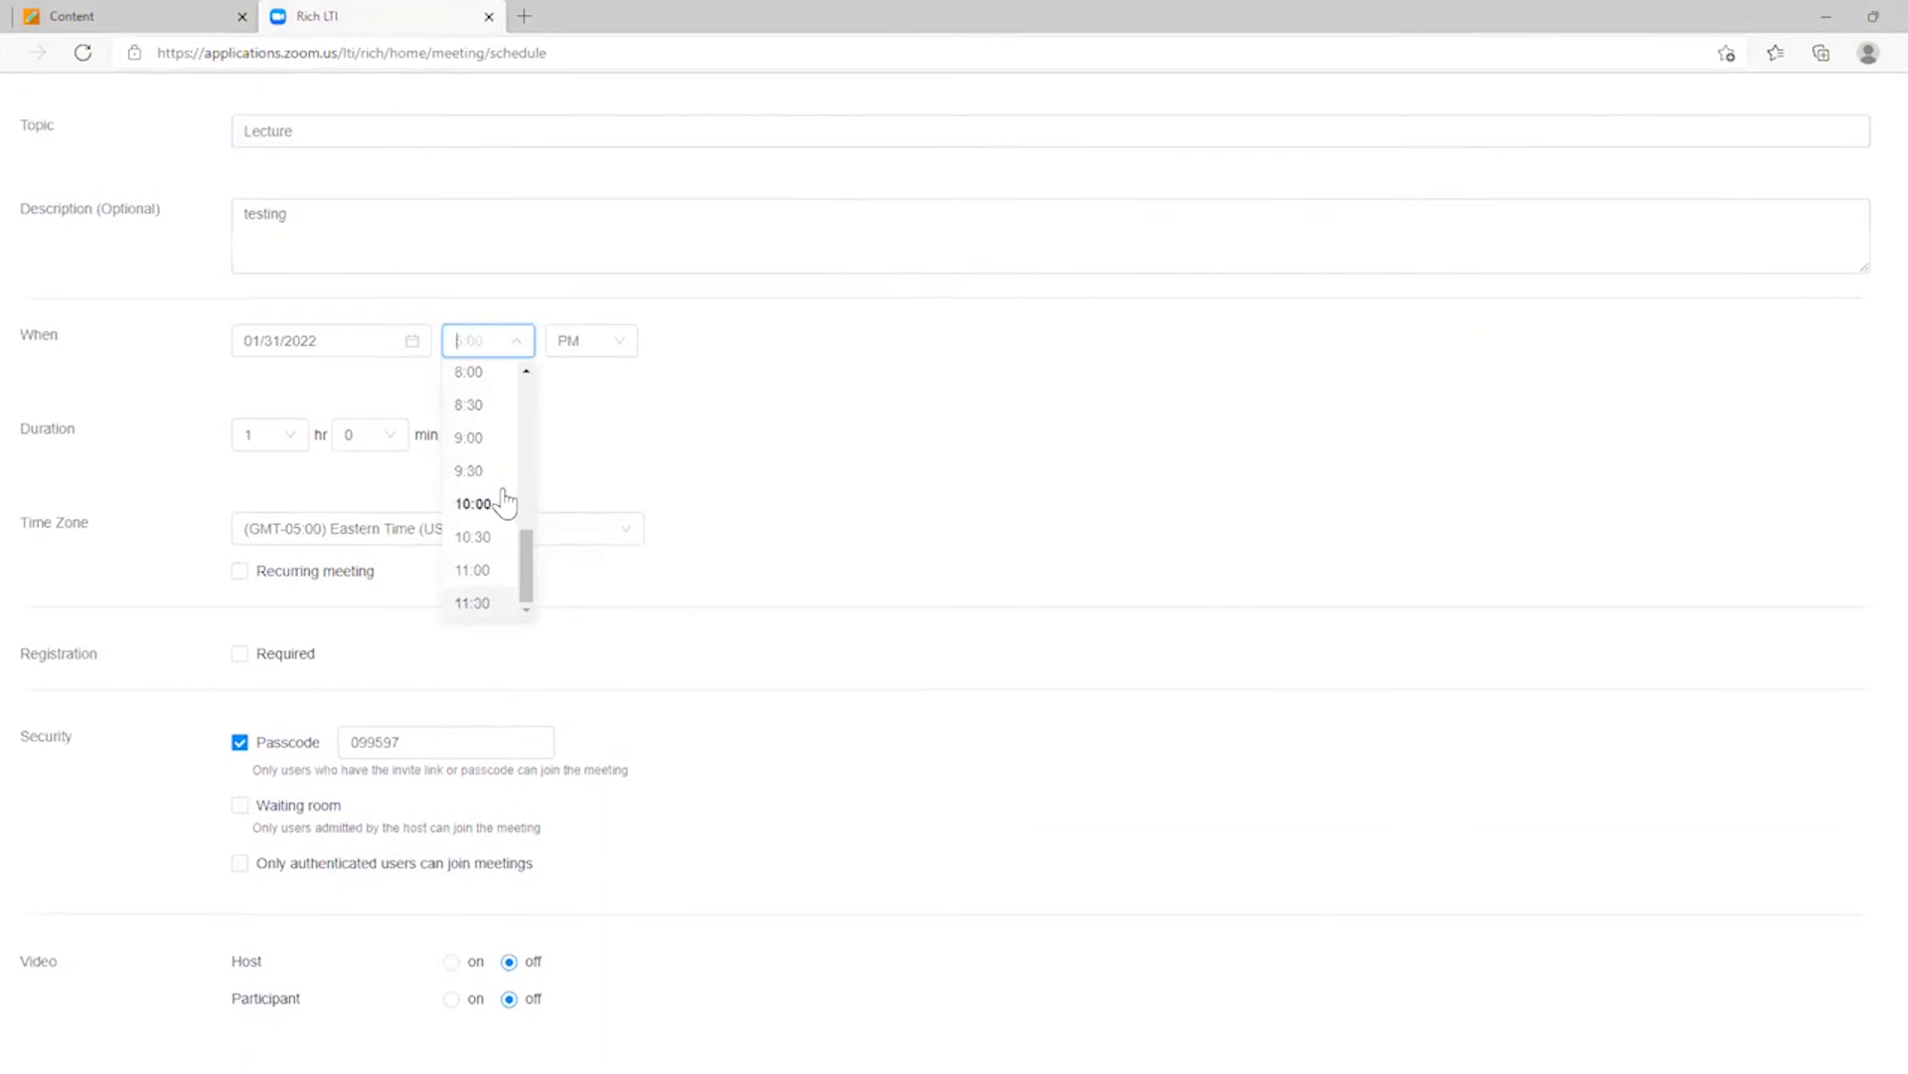
pyautogui.scroll(1, 610, 662)
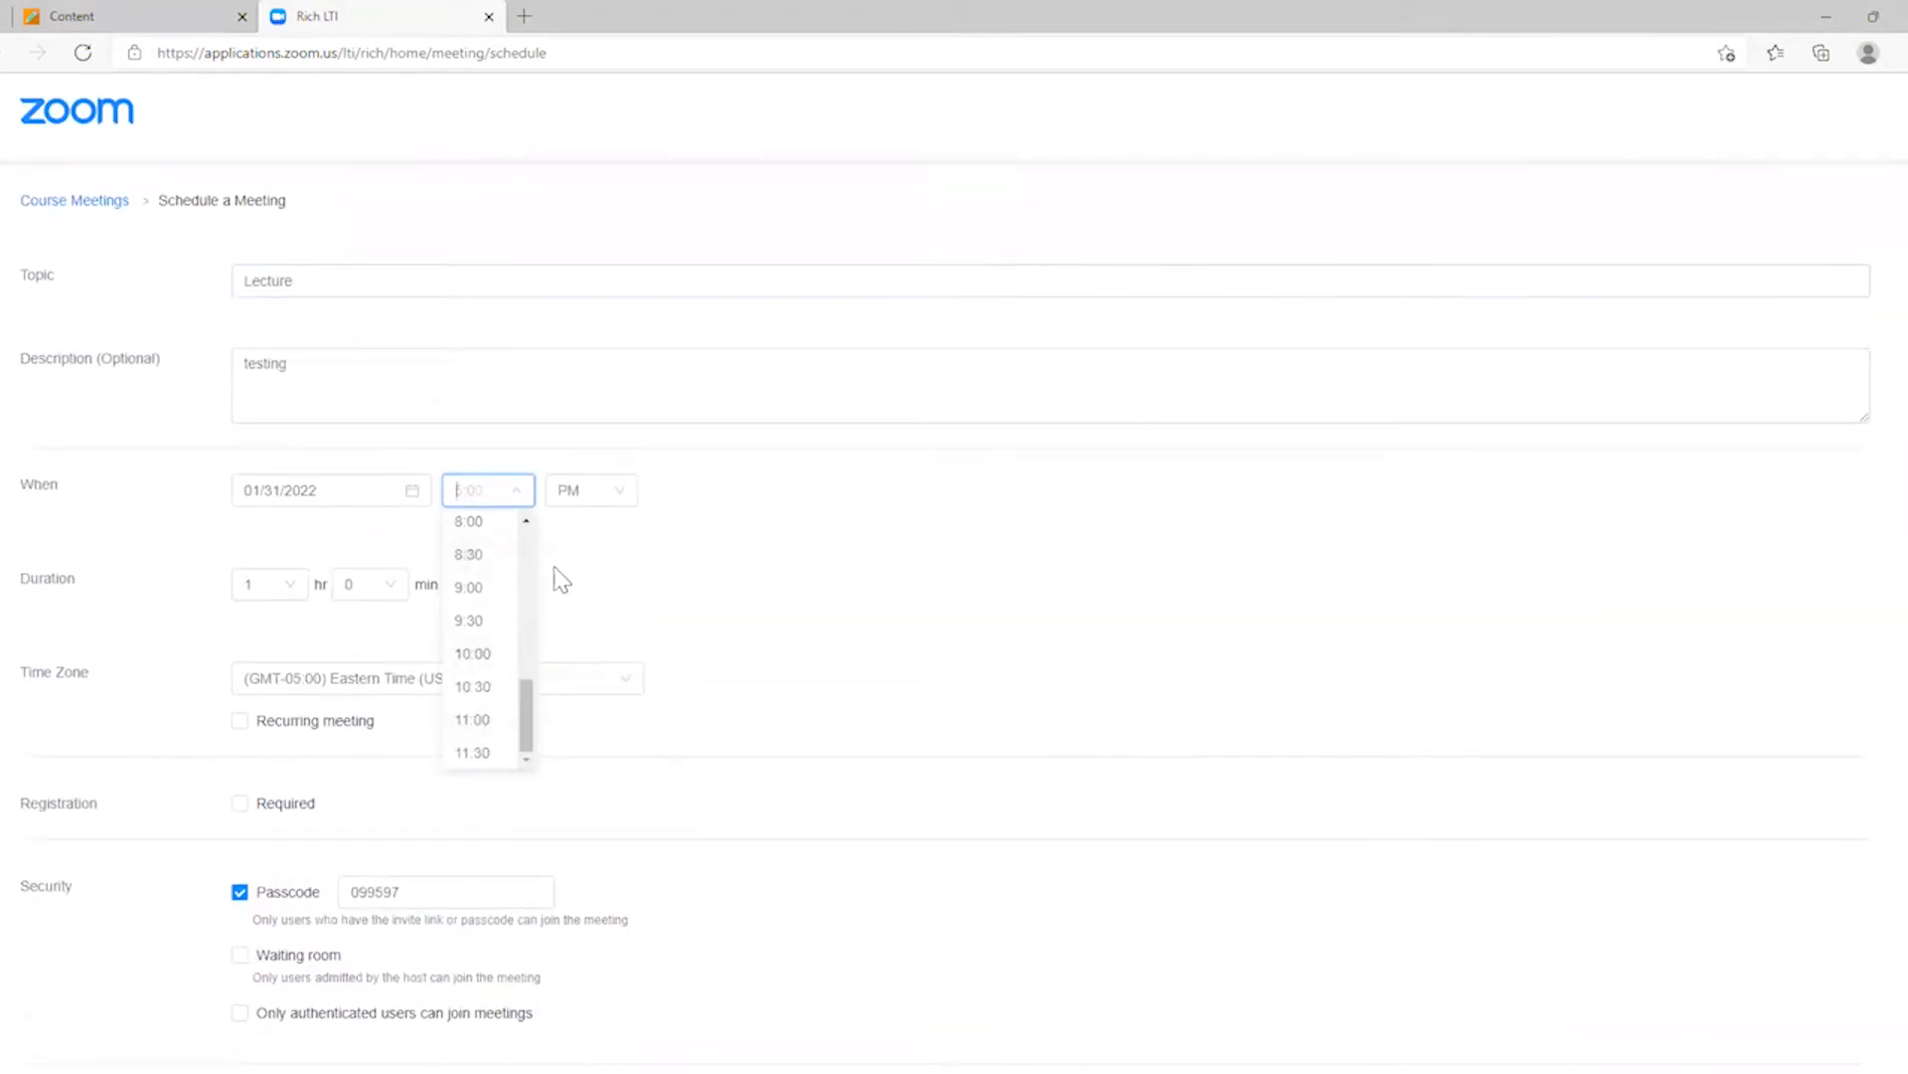
pyautogui.scroll(3, 497, 660)
pyautogui.scroll(2, 497, 660)
pyautogui.click(648, 575)
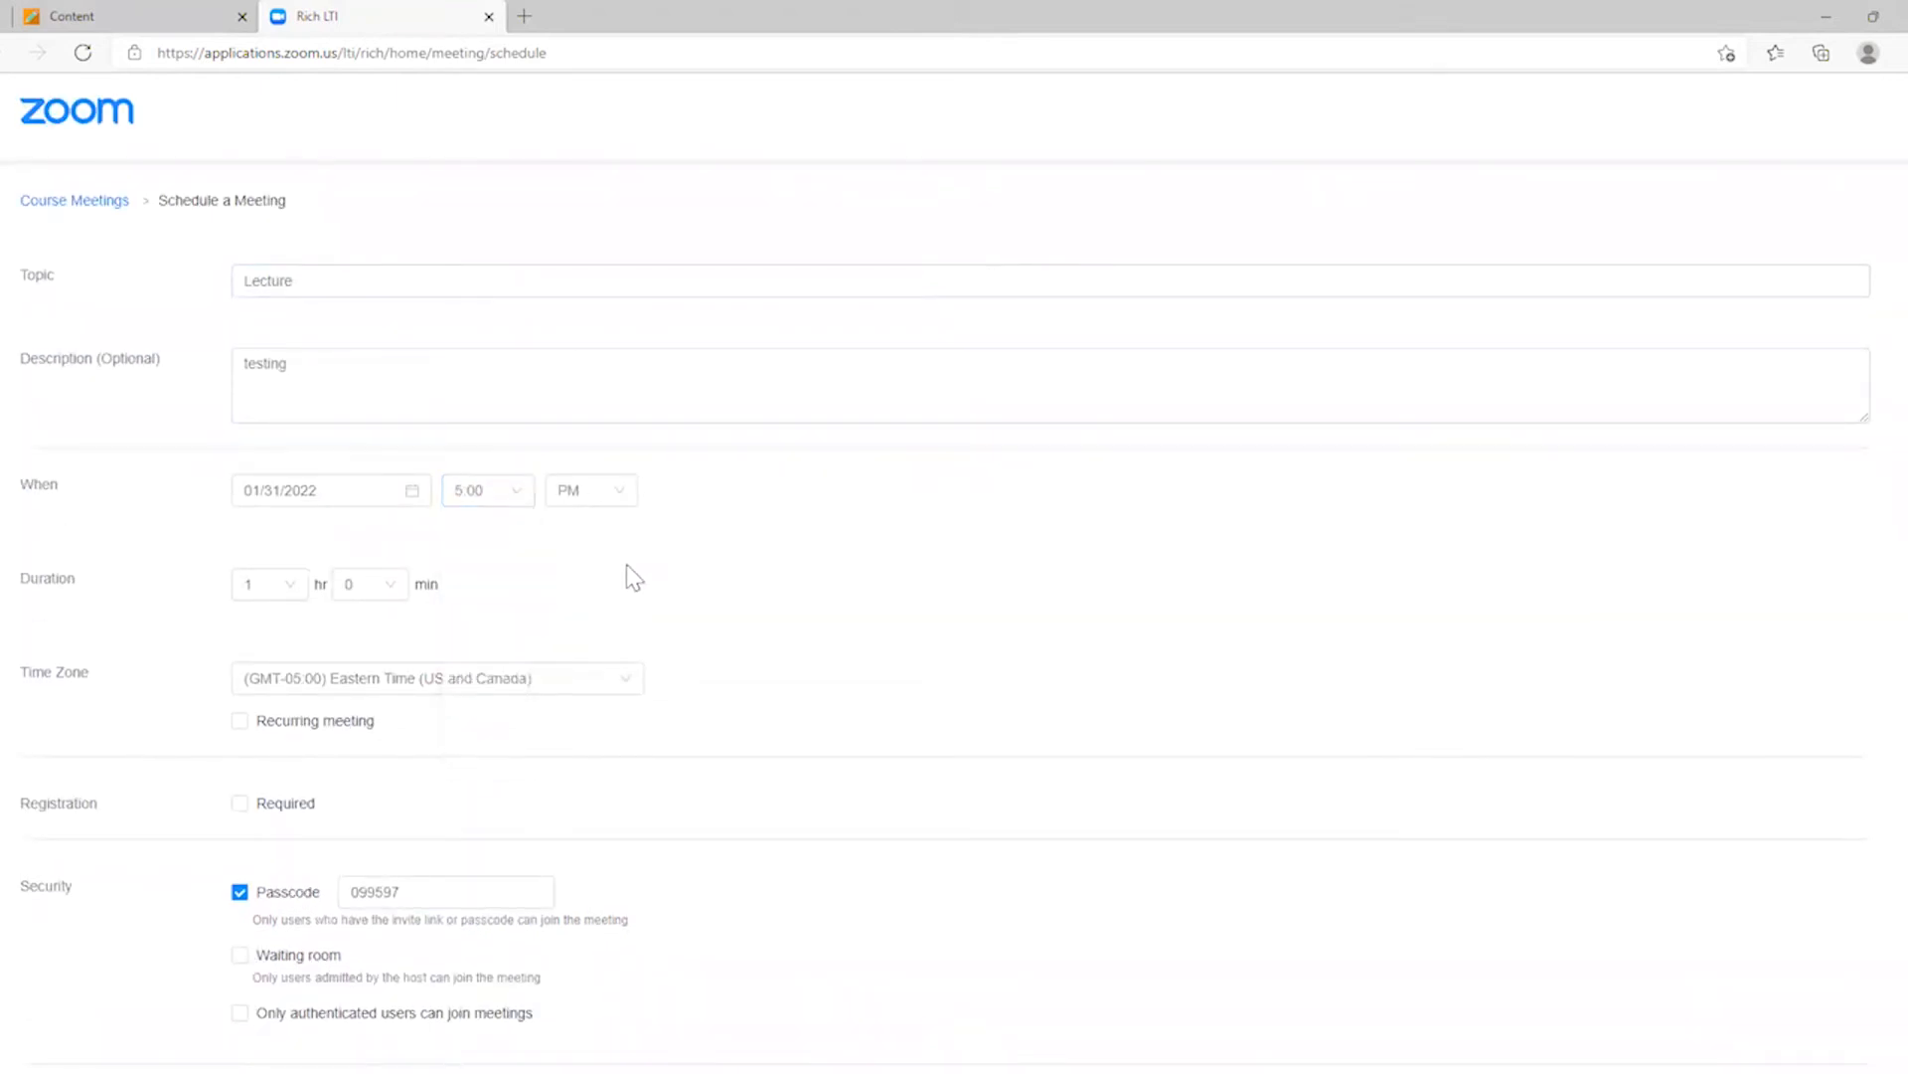
pyautogui.click(600, 499)
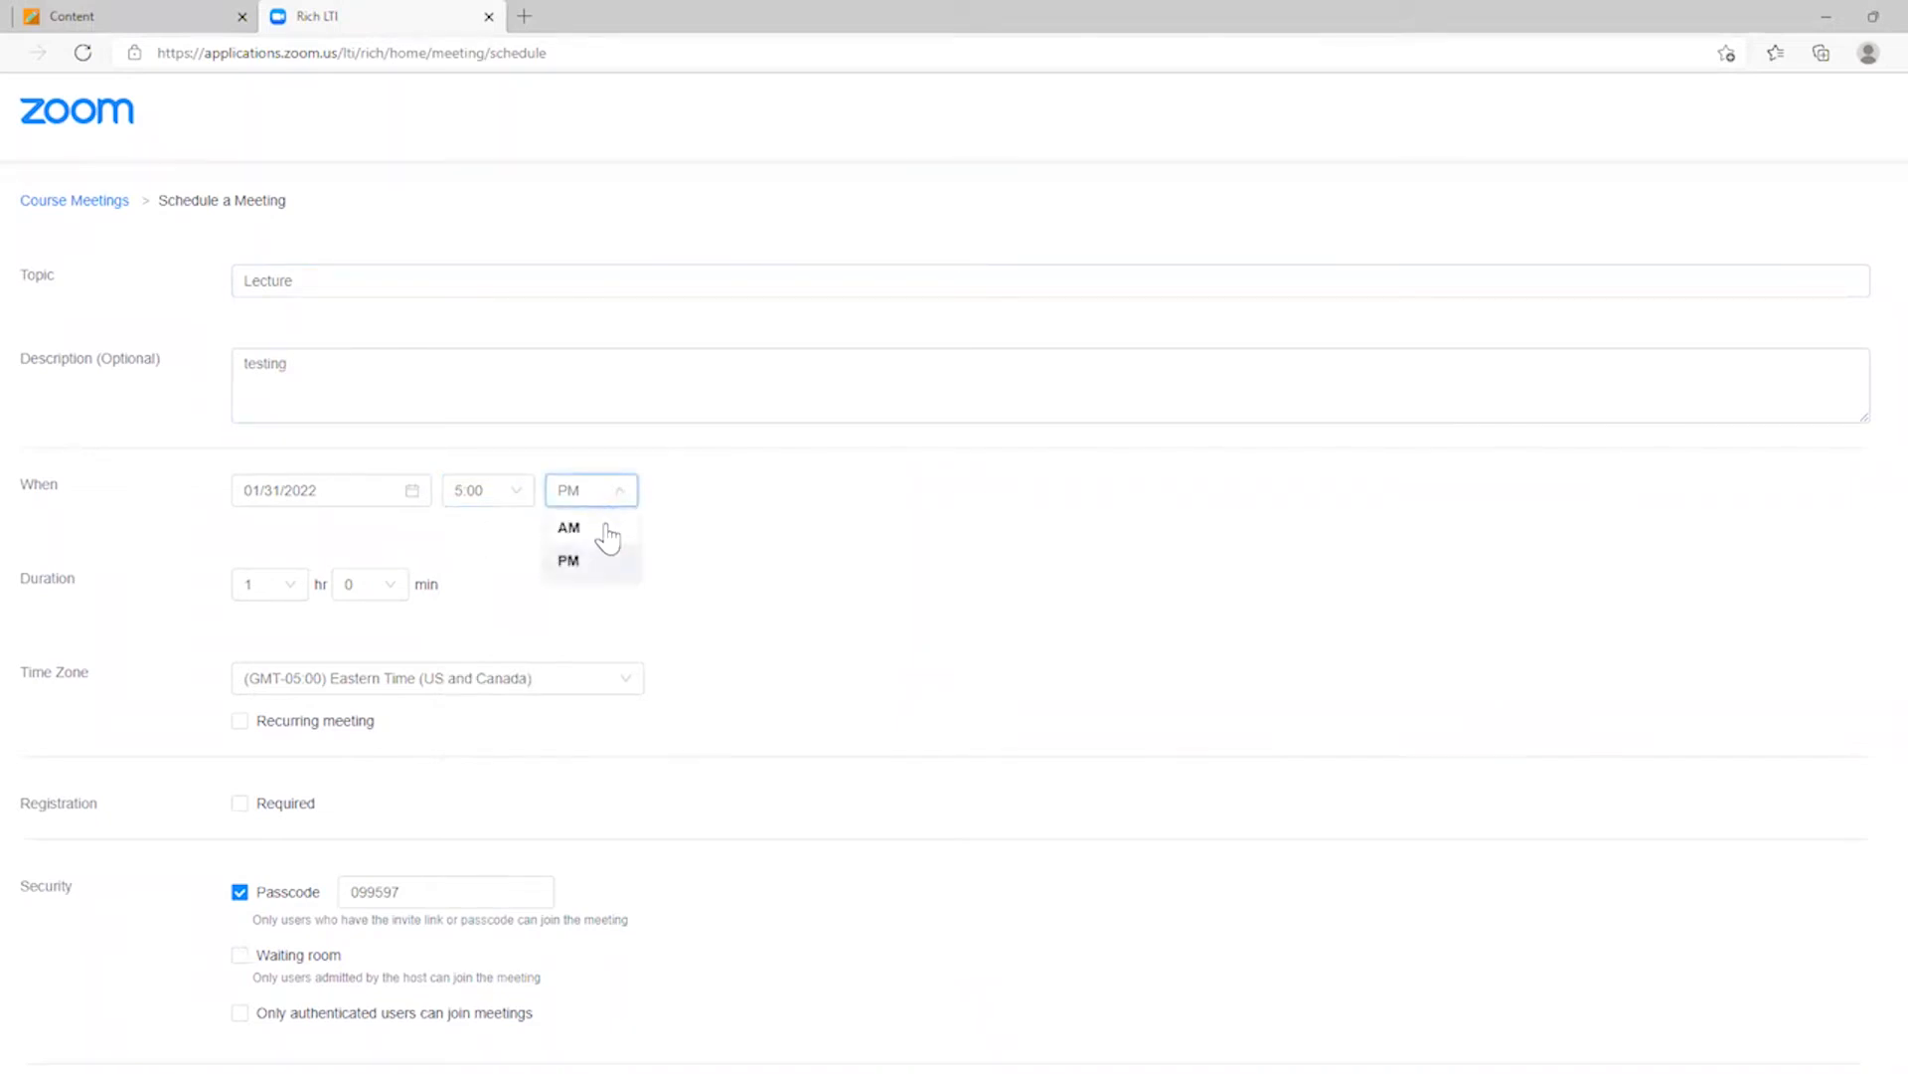
pyautogui.click(773, 553)
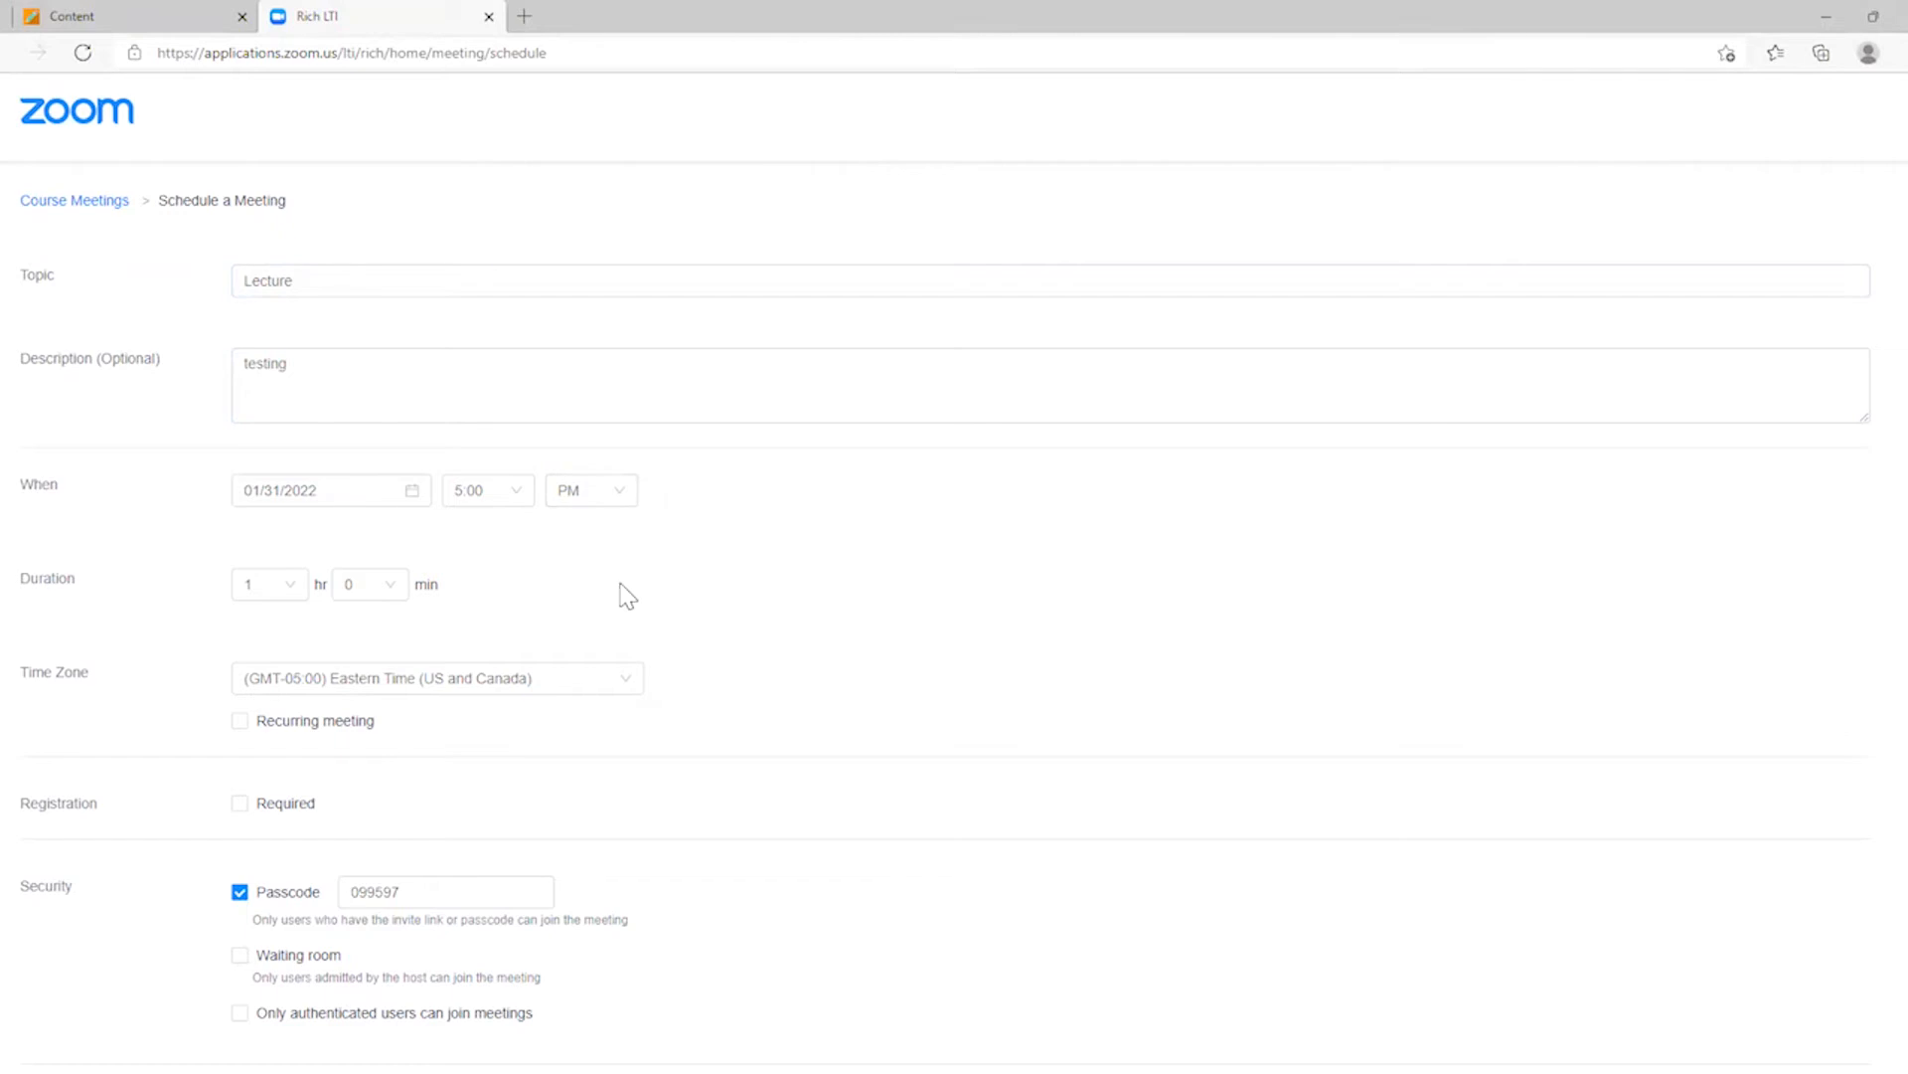
# - Check the hour and minute choices offered for the meeting's duration
pyautogui.click(264, 595)
pyautogui.moveTo(298, 644); pyautogui.dragTo(301, 815)
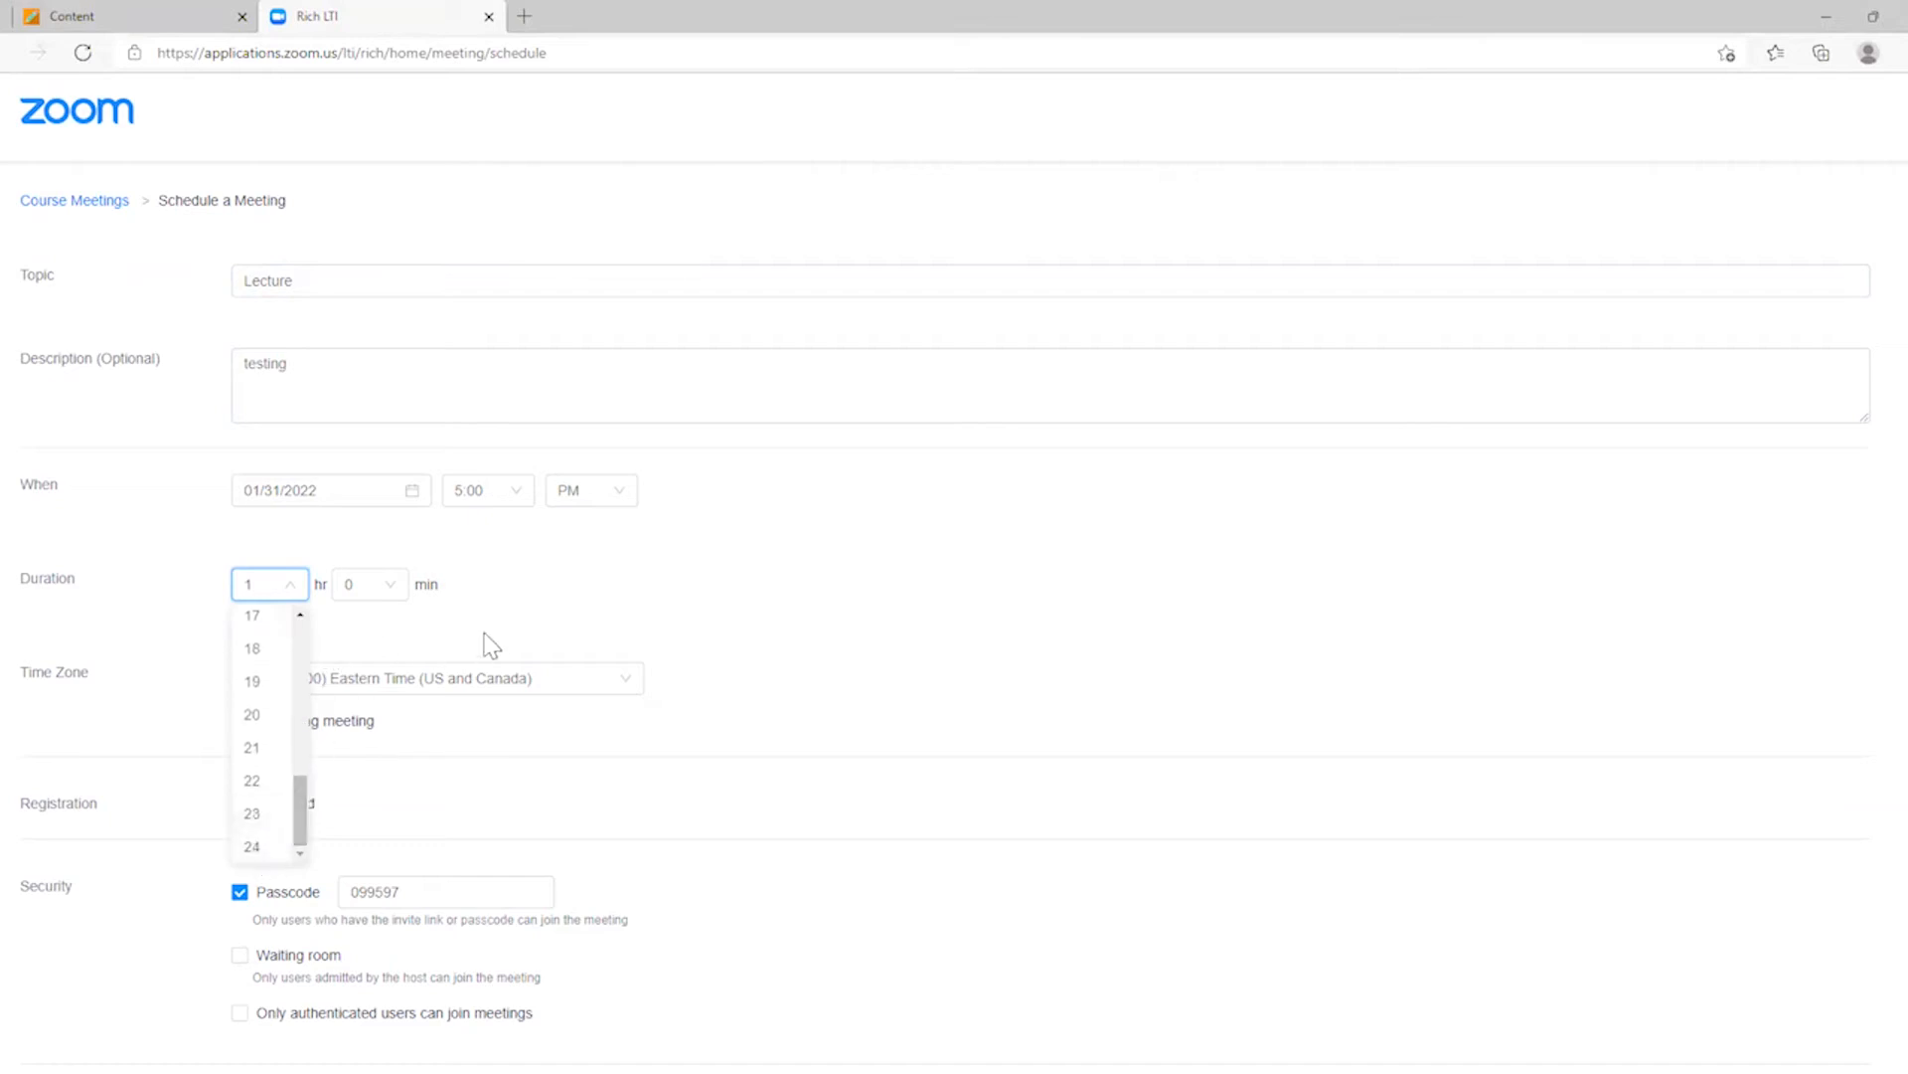
pyautogui.click(375, 589)
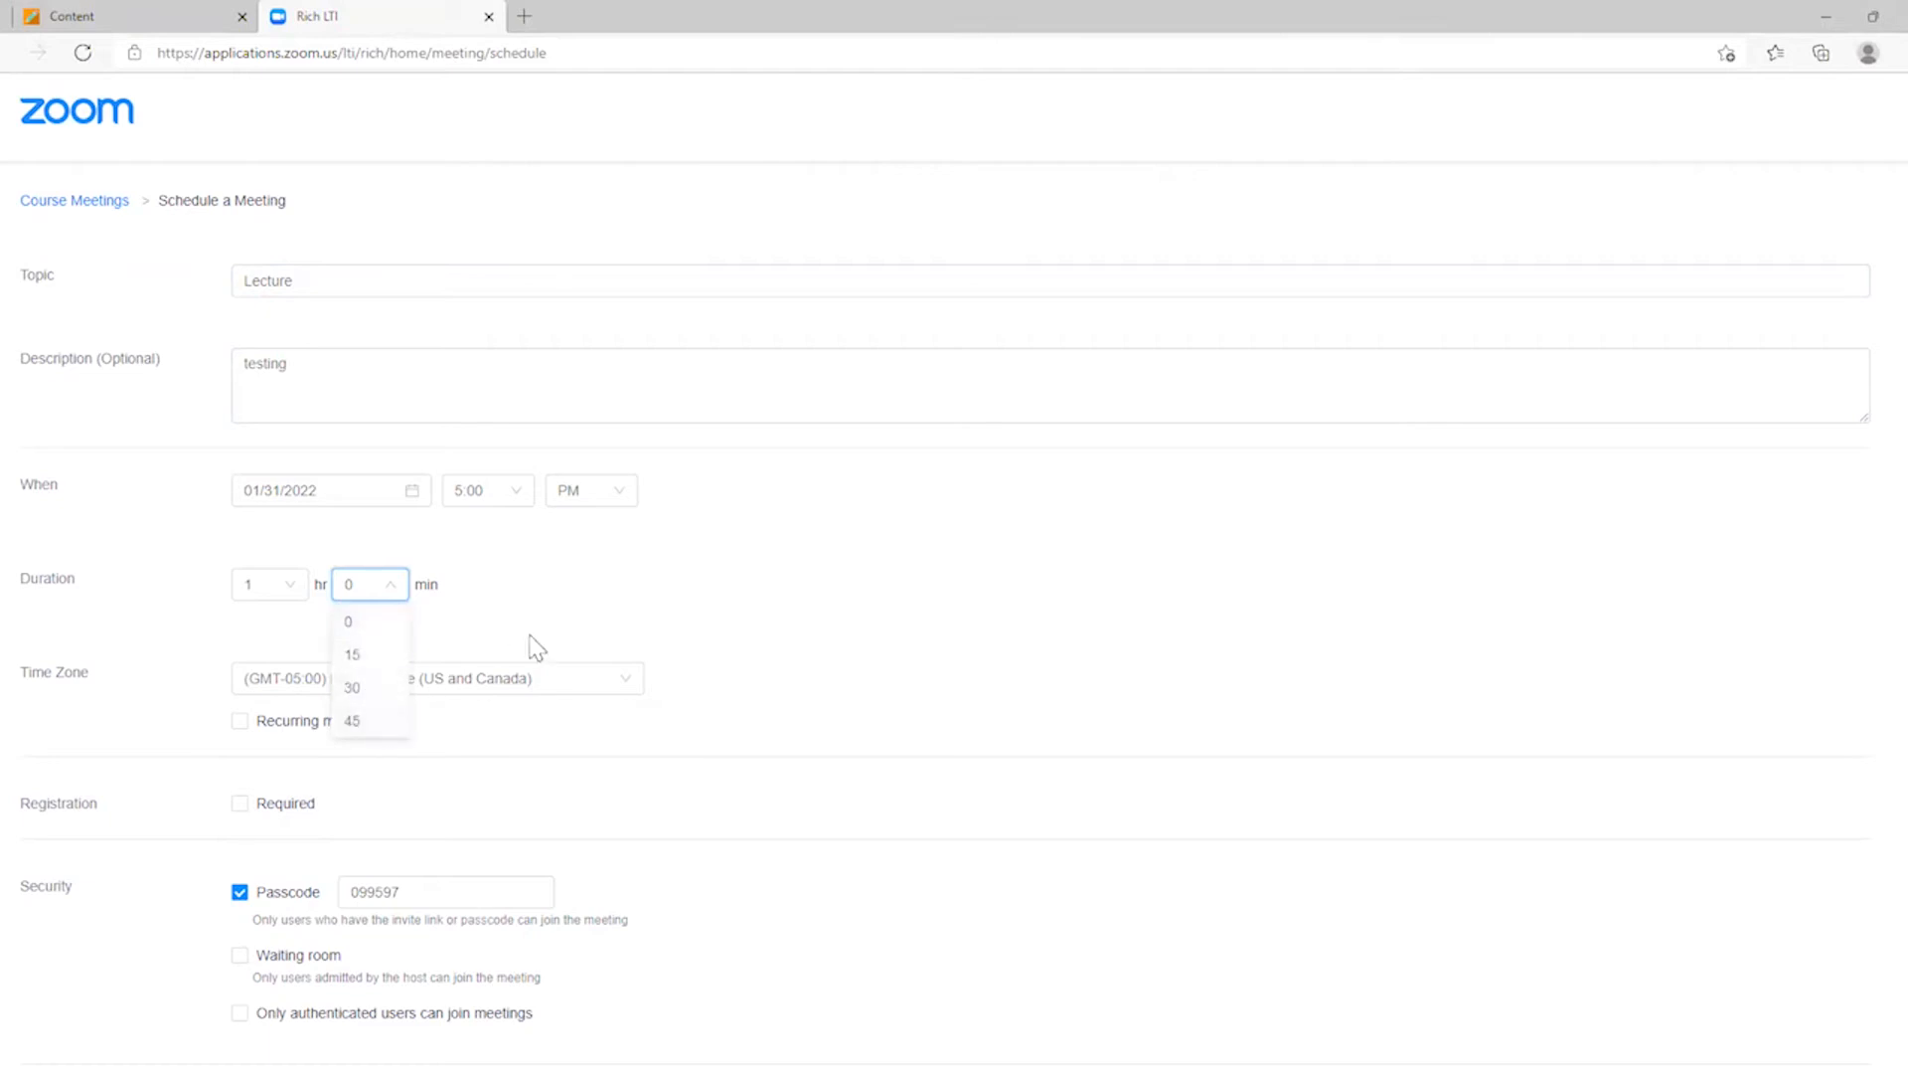
pyautogui.click(568, 596)
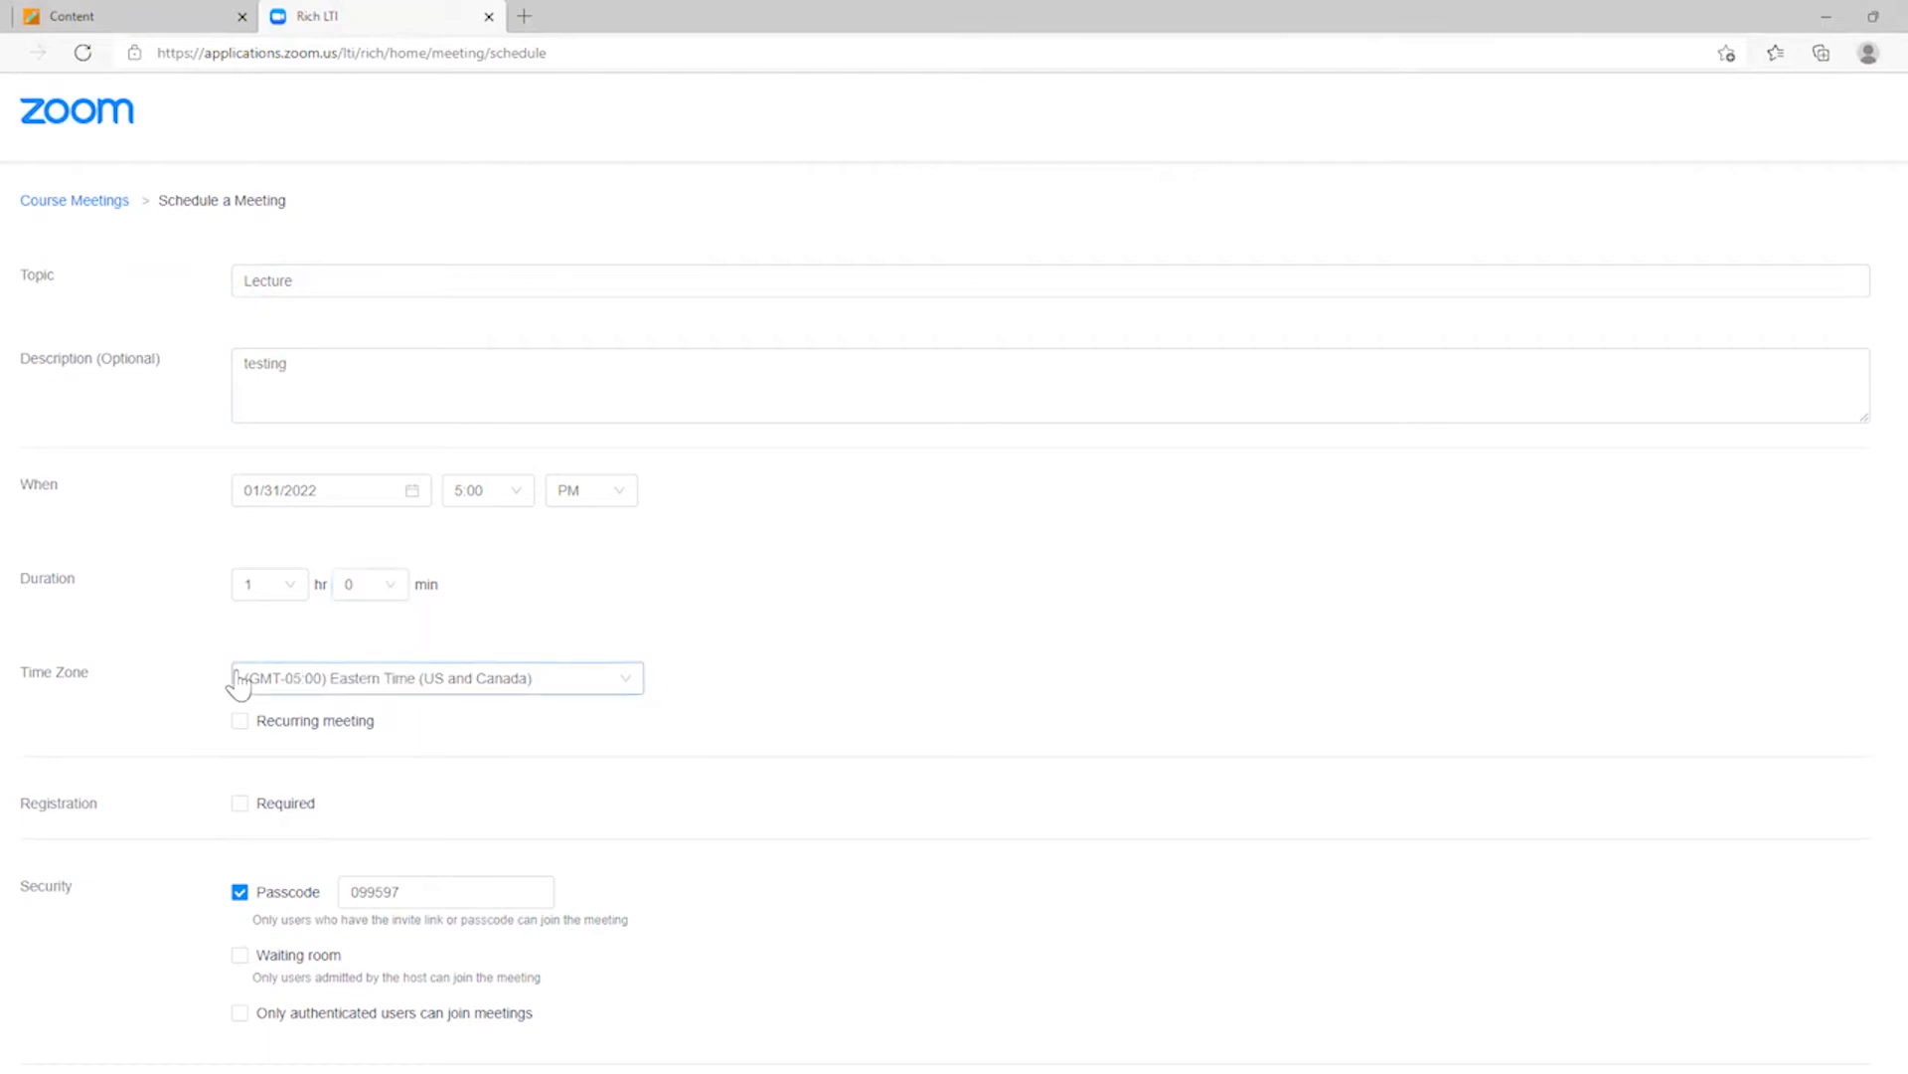
# - Choose (GMT-05:00) Eastern Time (US and Canada) as the meeting's time zone
pyautogui.scroll(-2, 186, 648)
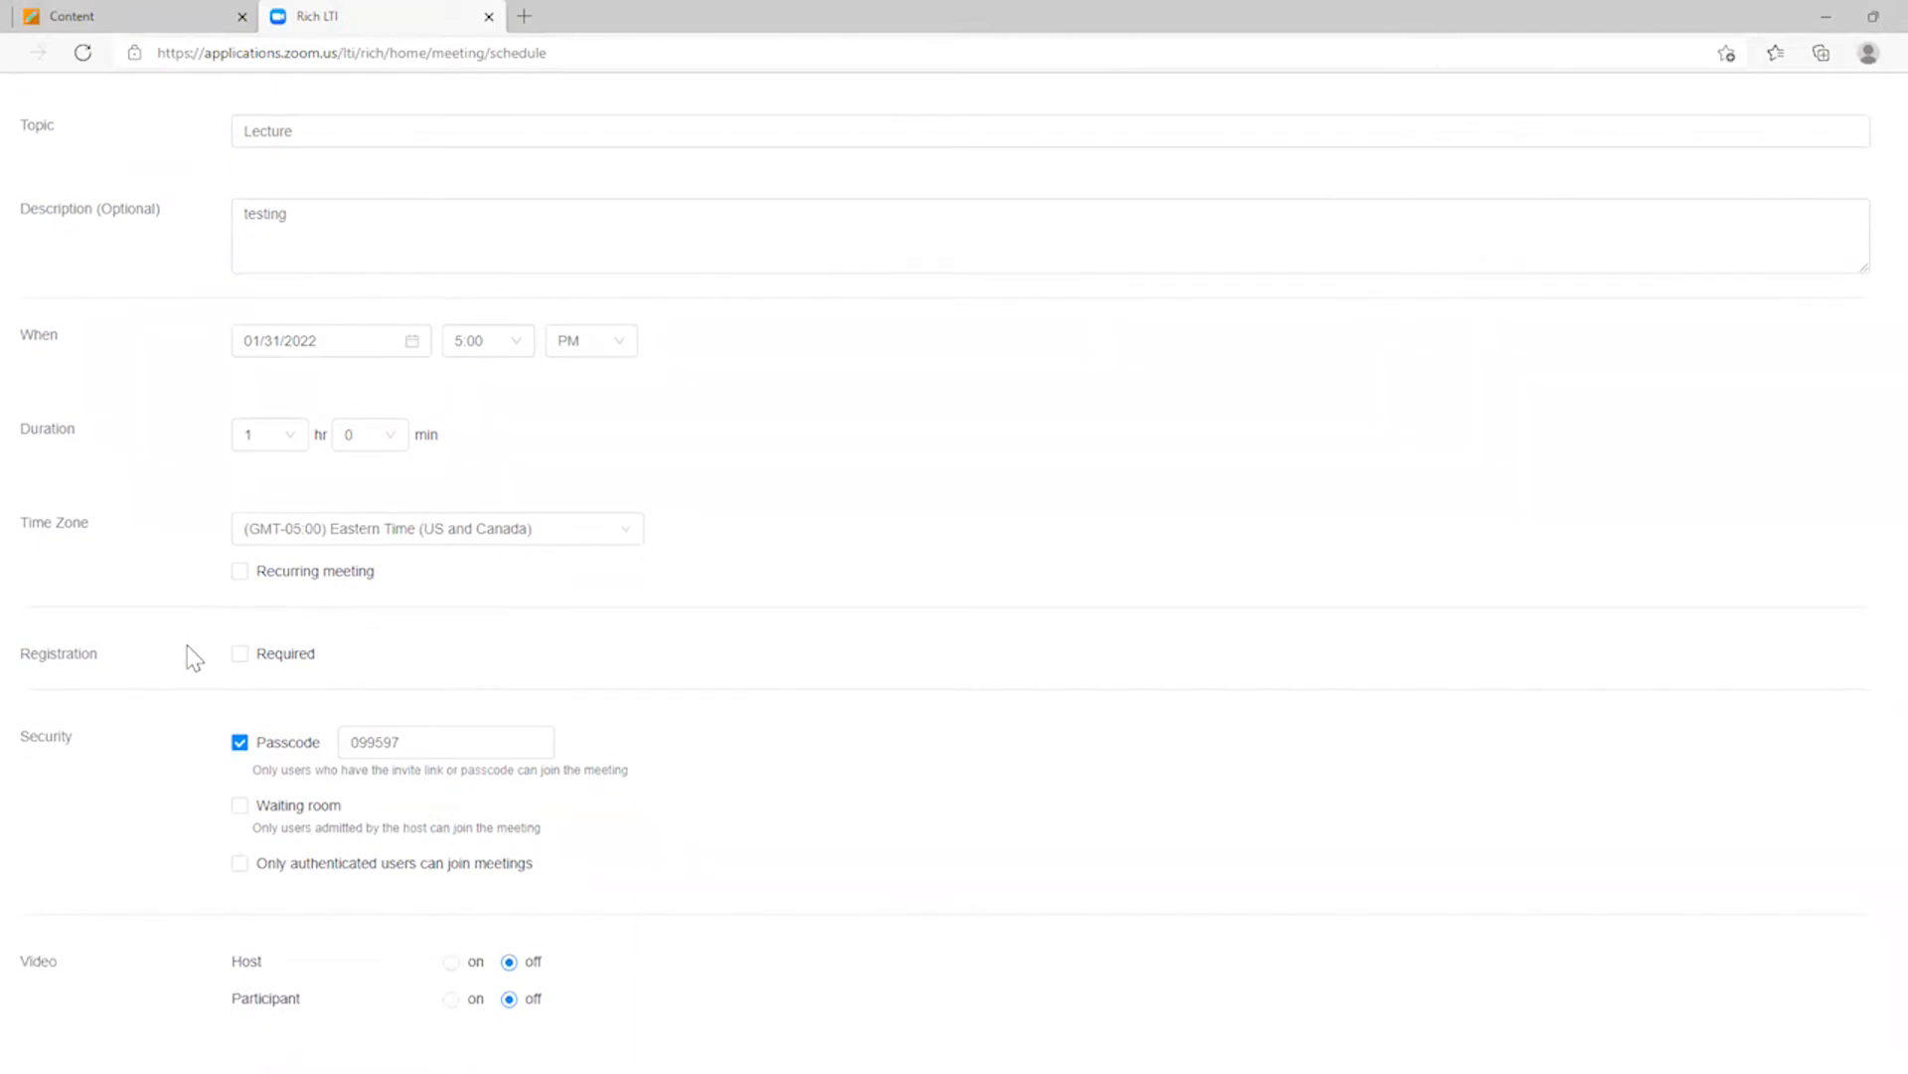
pyautogui.scroll(2, 187, 646)
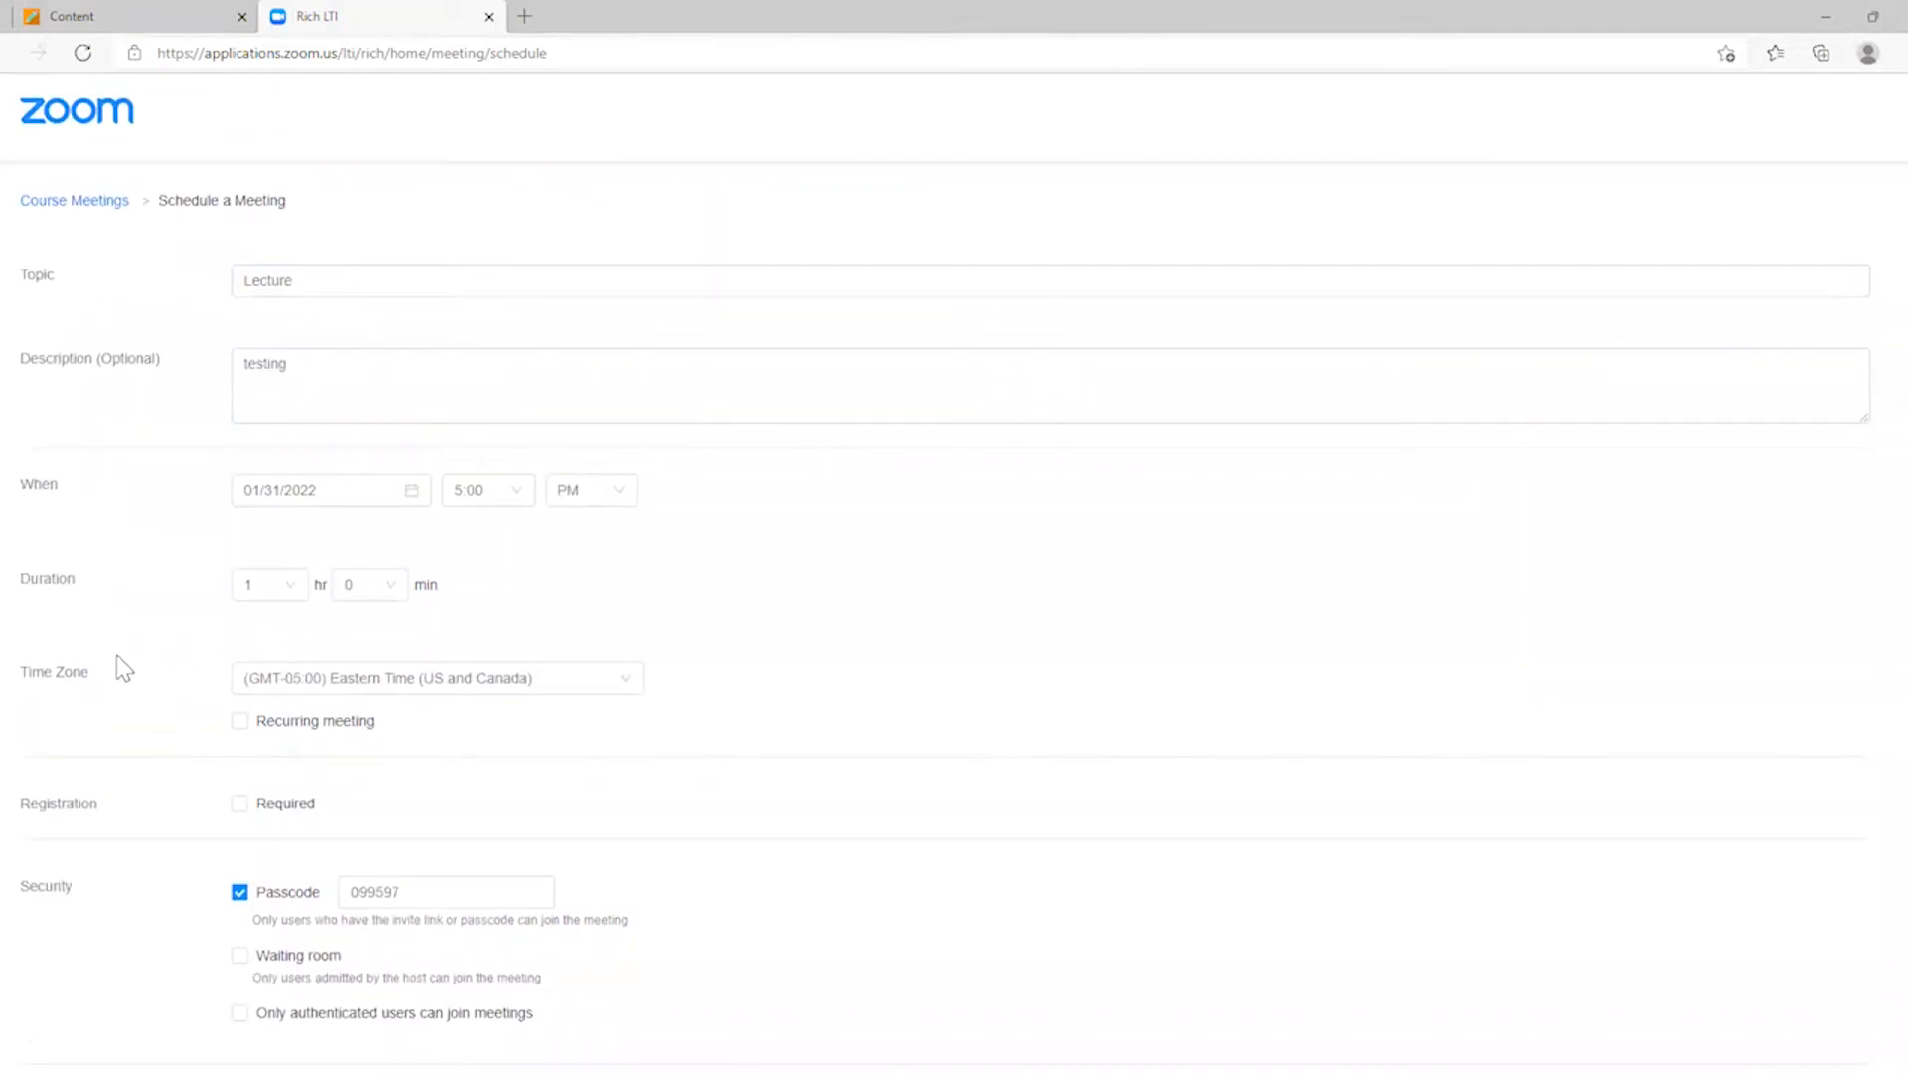
pyautogui.click(598, 686)
pyautogui.moveTo(635, 749)
pyautogui.mouseDown()
pyautogui.moveTo(639, 855)
pyautogui.moveTo(644, 756)
pyautogui.mouseUp()
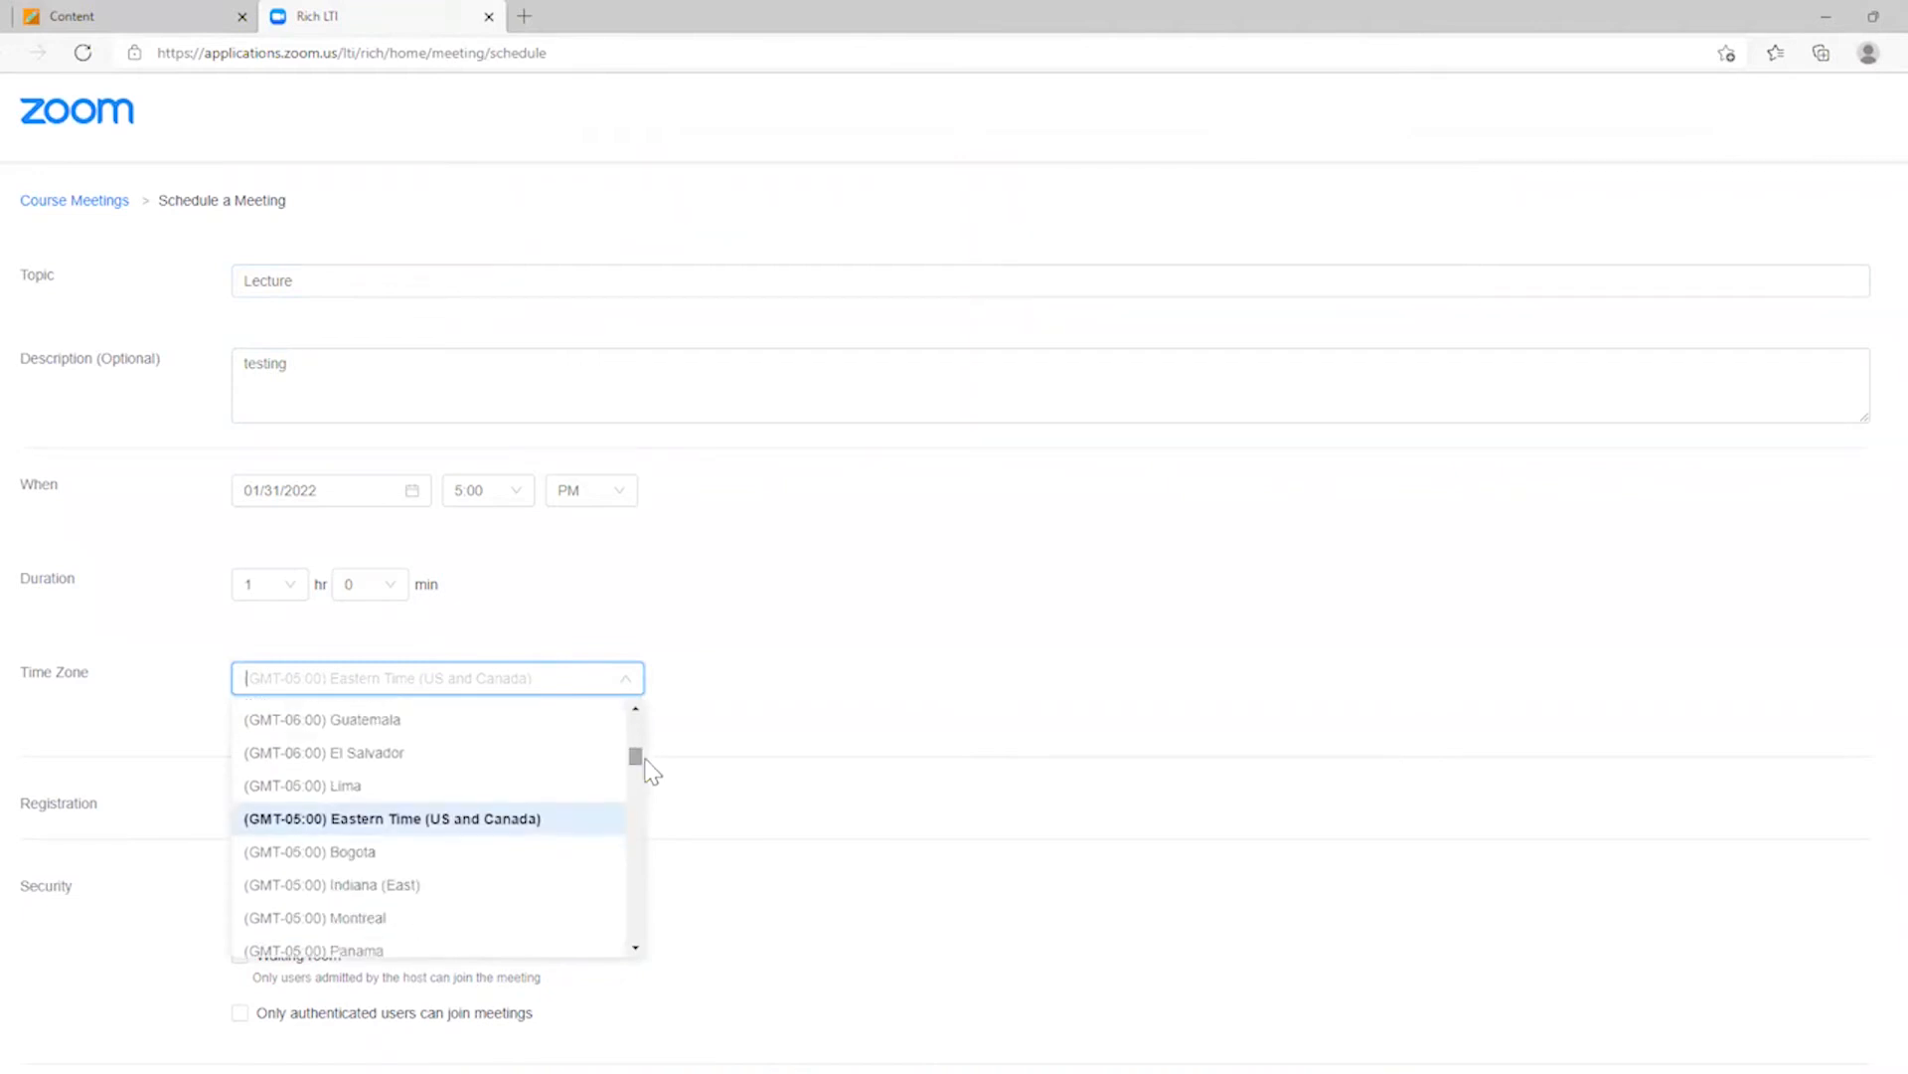
pyautogui.click(467, 823)
# - Make the Lecture meeting recurring and check which recurrence types are available
pyautogui.scroll(-2, 401, 730)
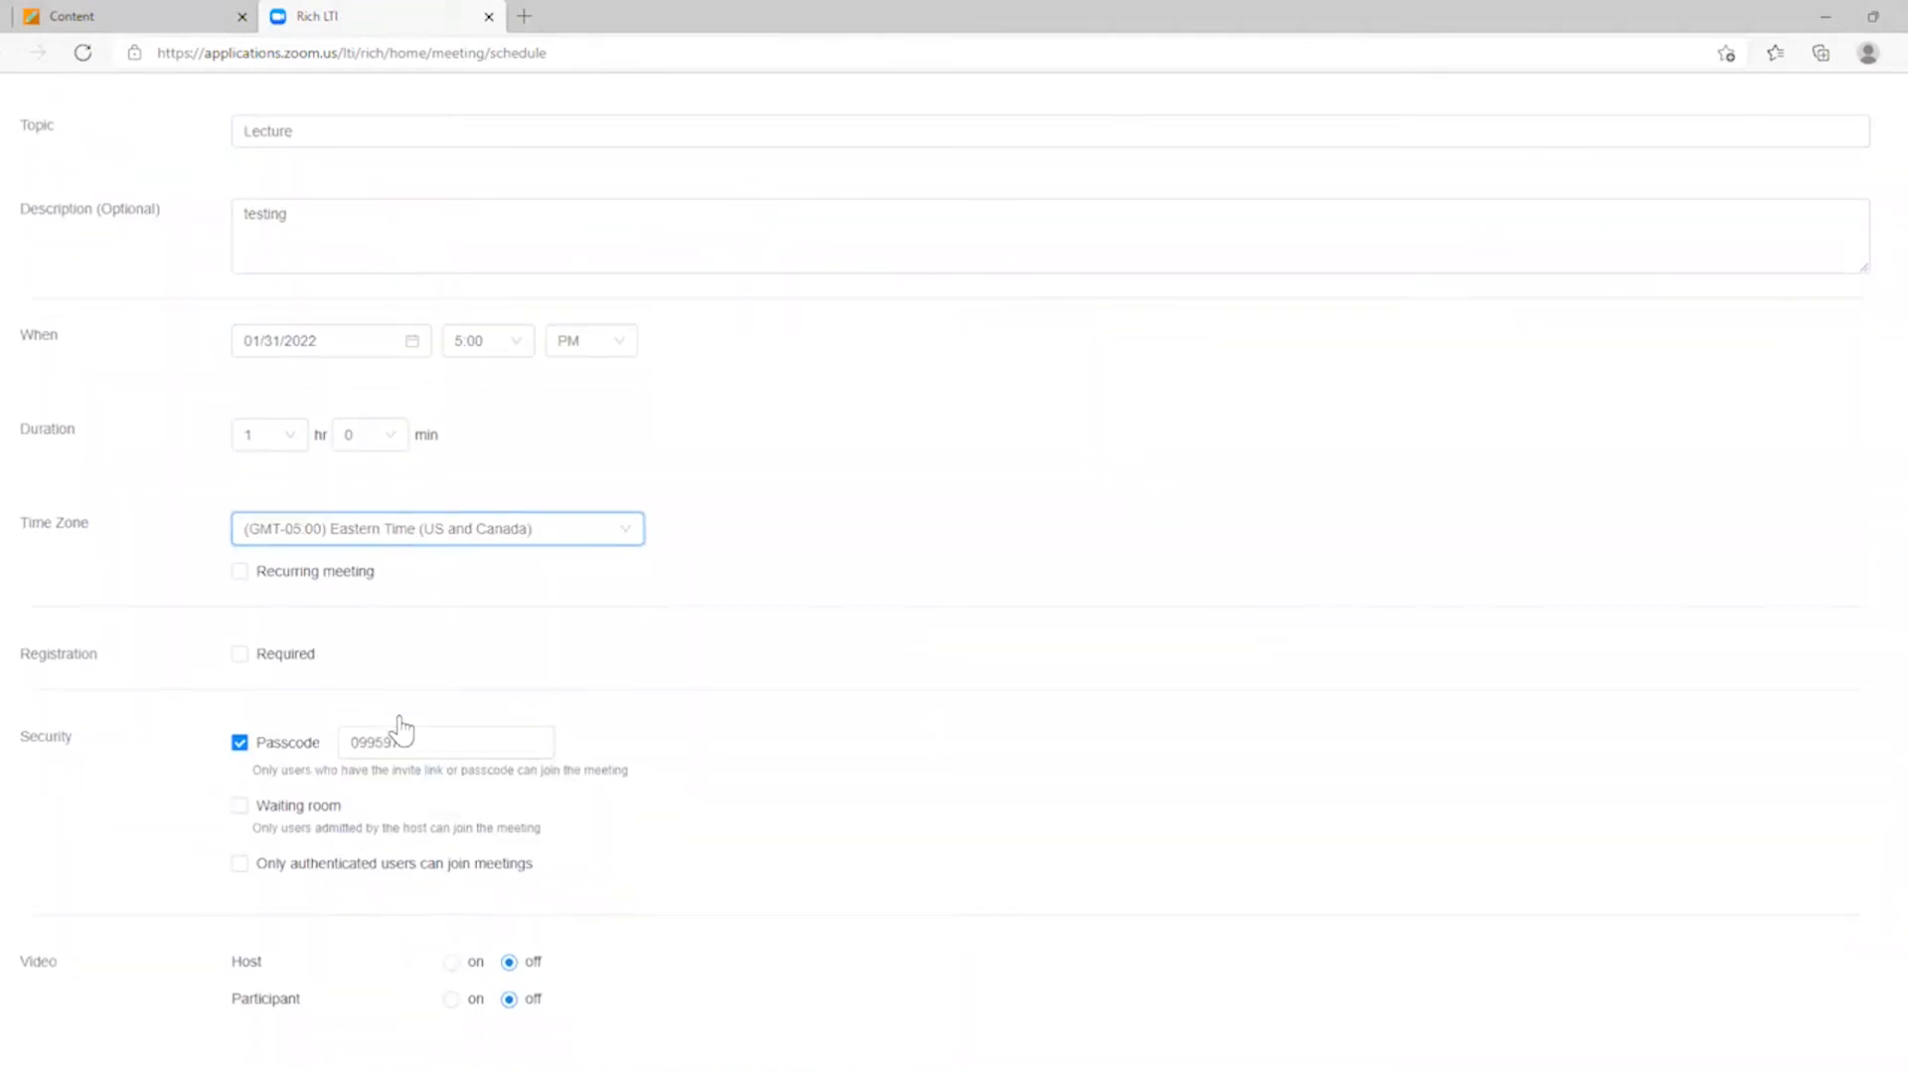
pyautogui.click(240, 575)
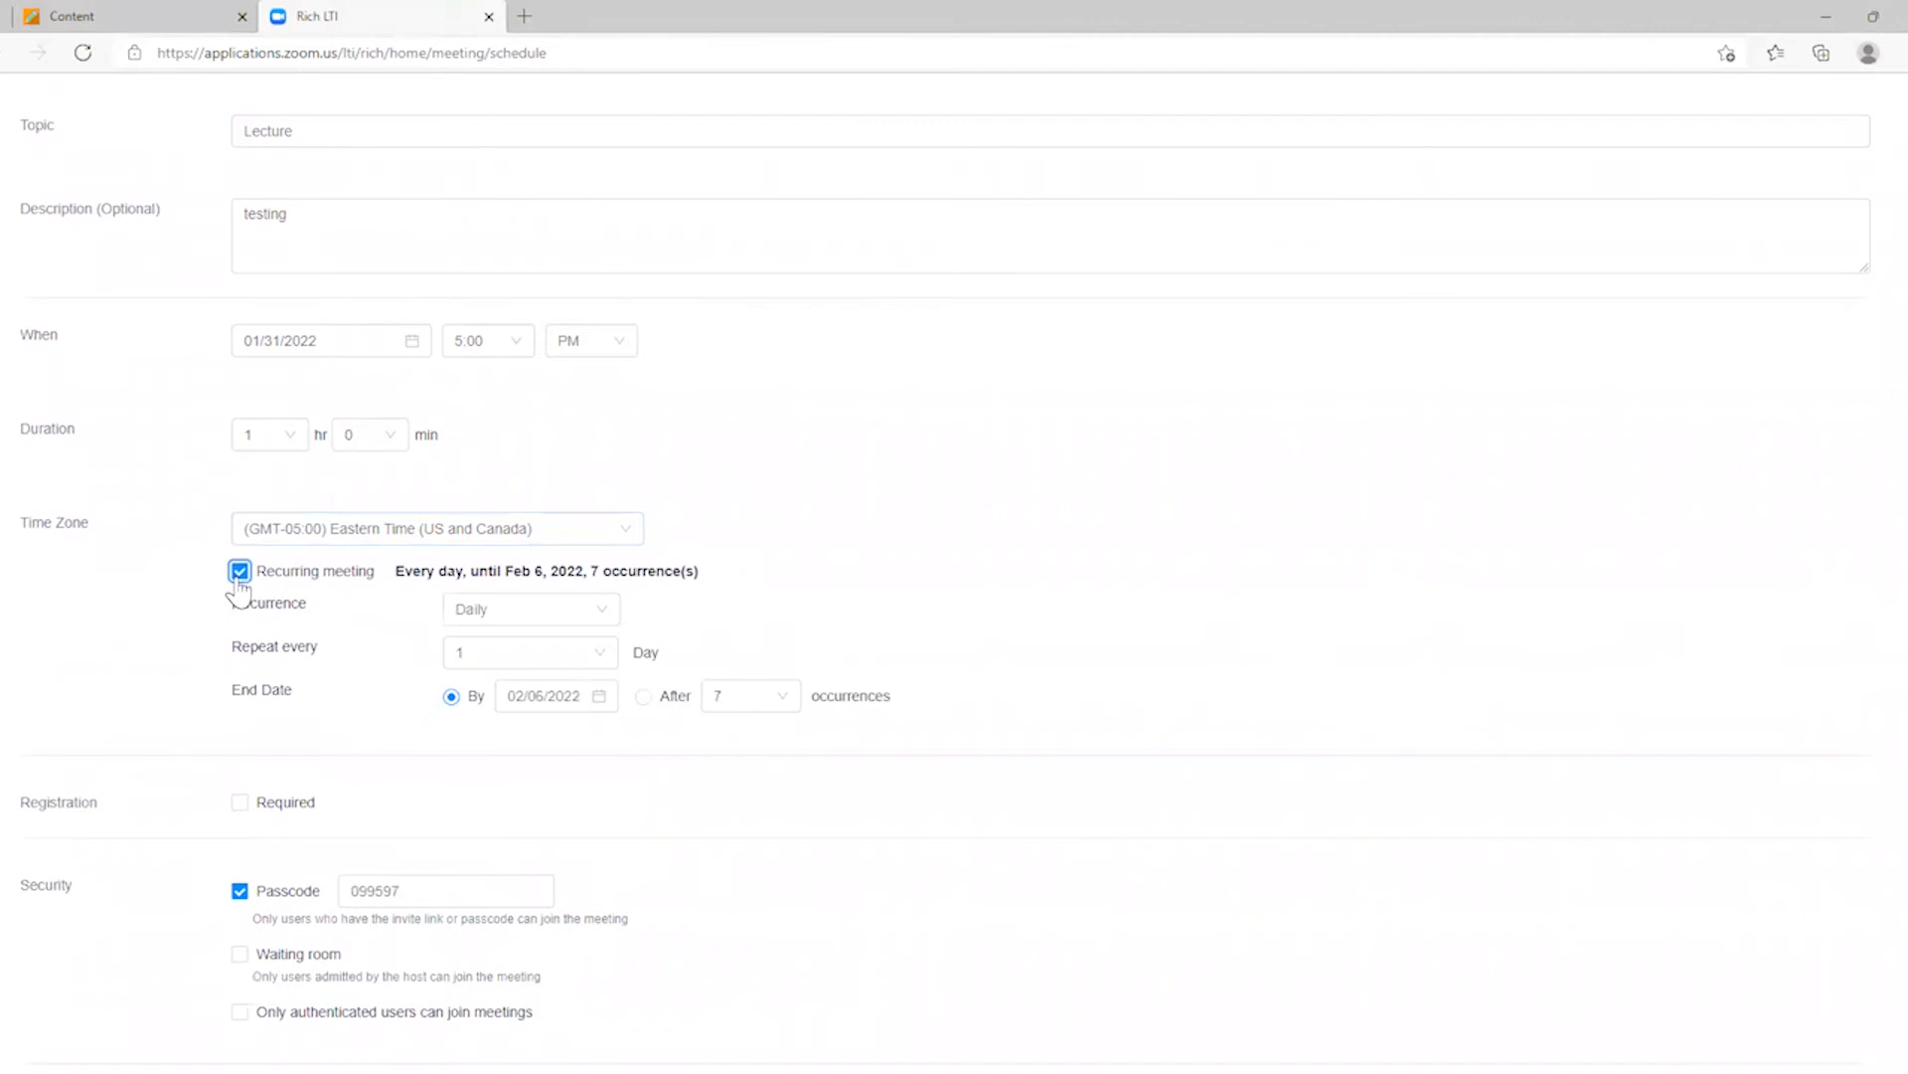
pyautogui.click(588, 614)
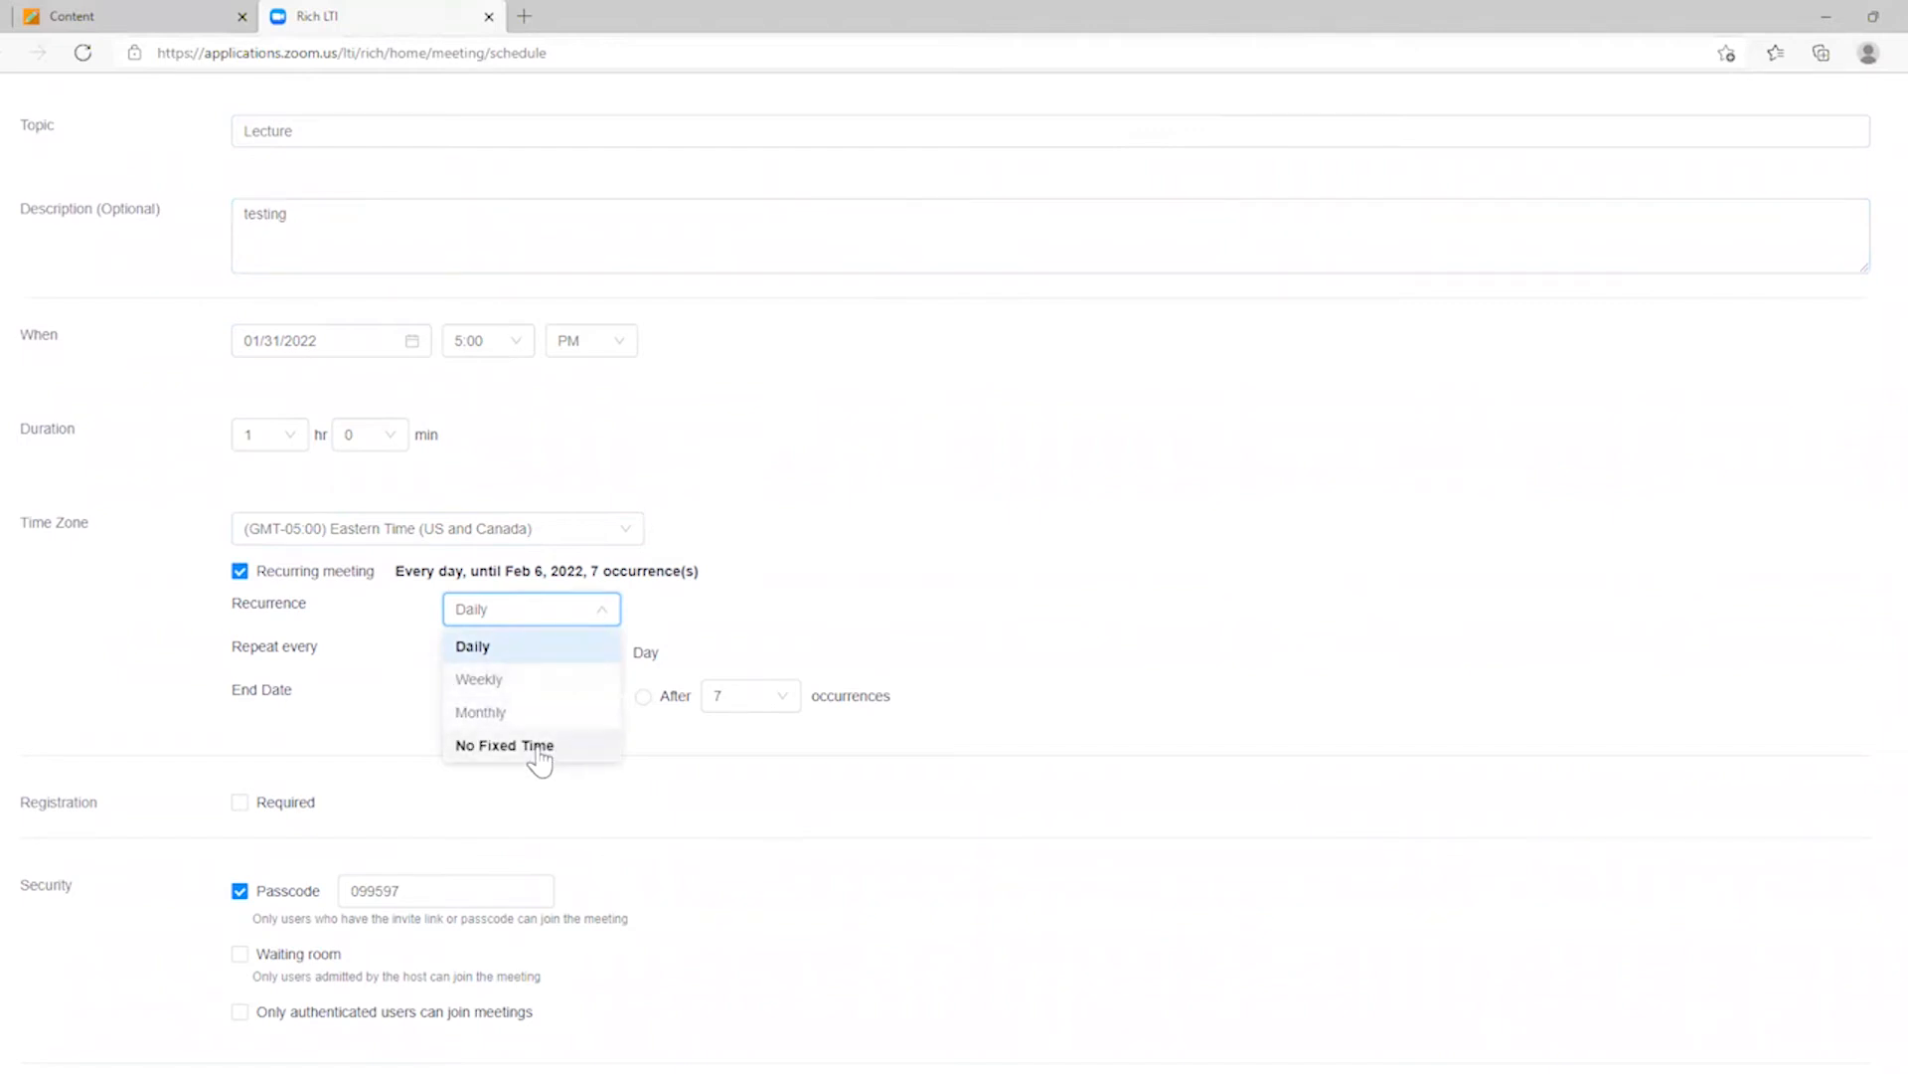
pyautogui.click(938, 576)
# - Set the meeting's recurrence to No Fixed Time
pyautogui.click(566, 613)
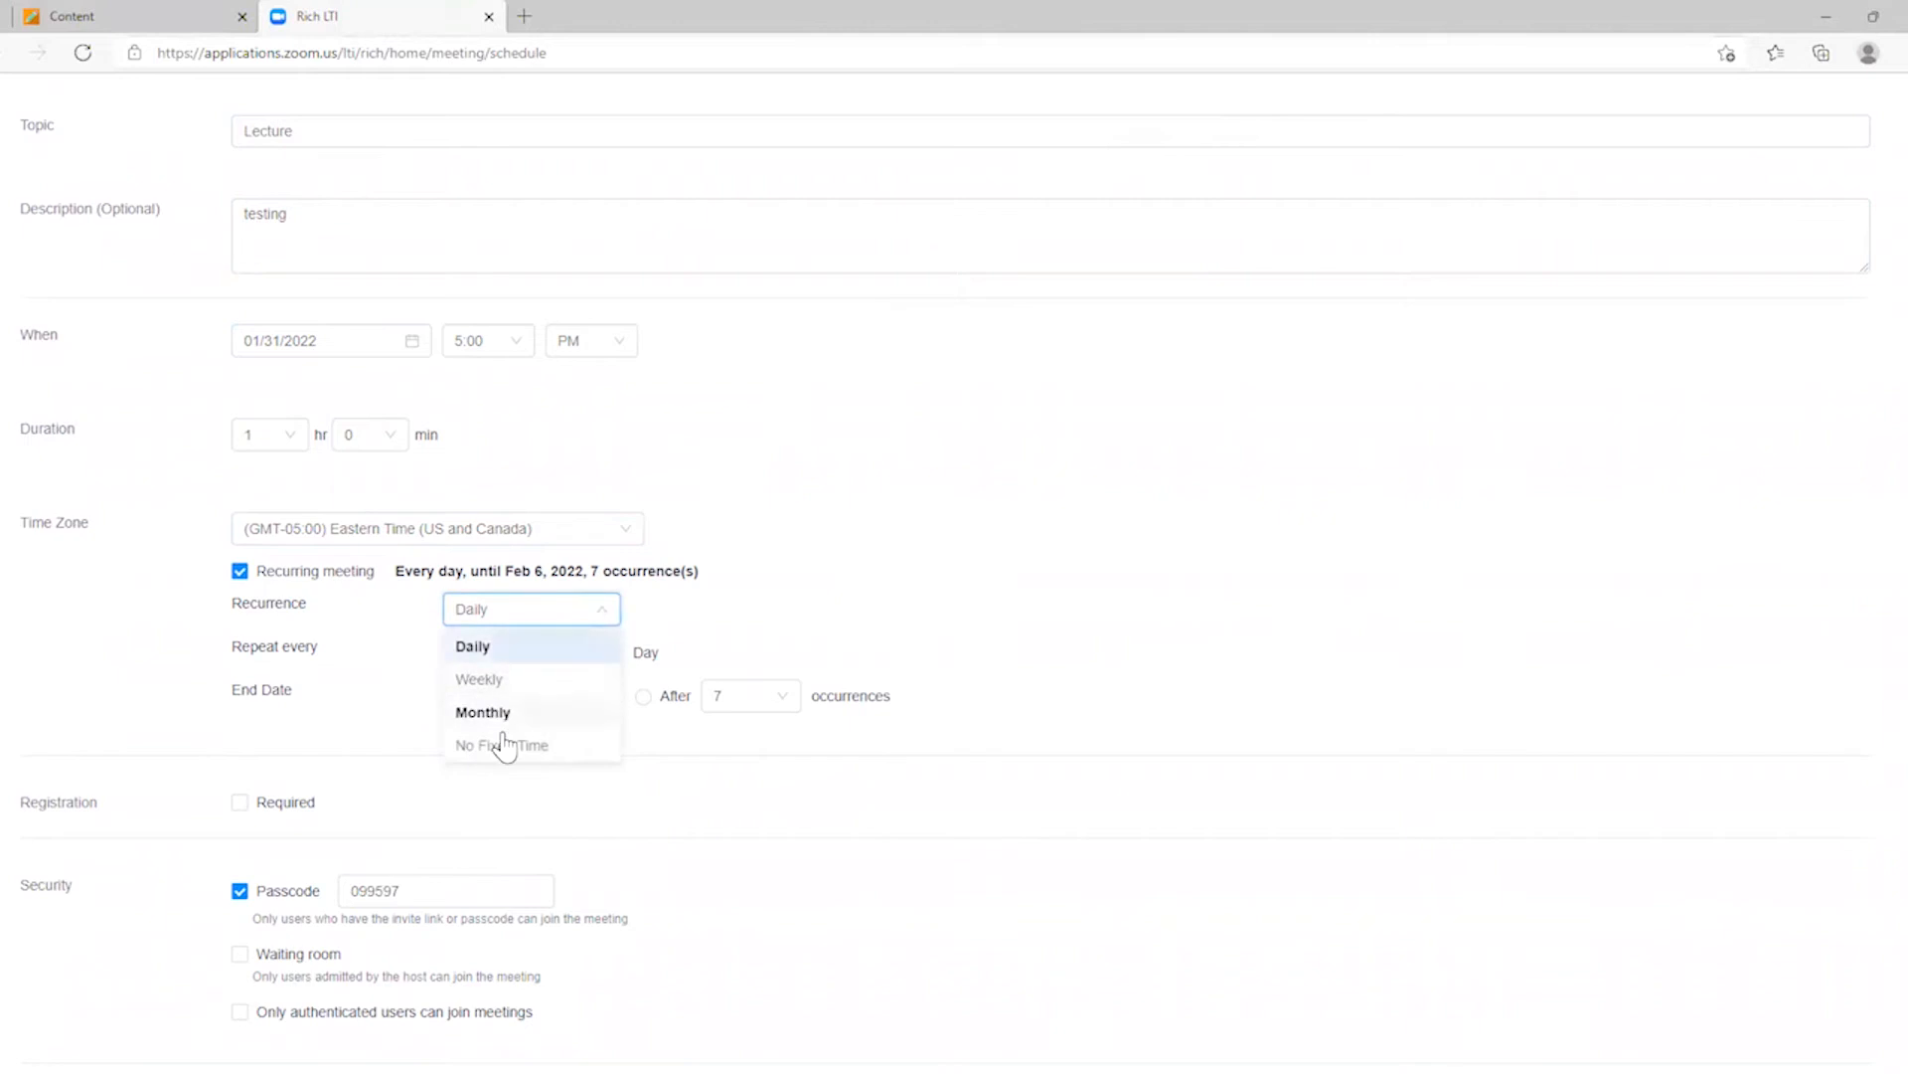
pyautogui.click(510, 743)
pyautogui.scroll(1, 558, 566)
pyautogui.scroll(1, 557, 555)
# - Set the recurrence to Daily, repeating every 1 day
pyautogui.click(554, 576)
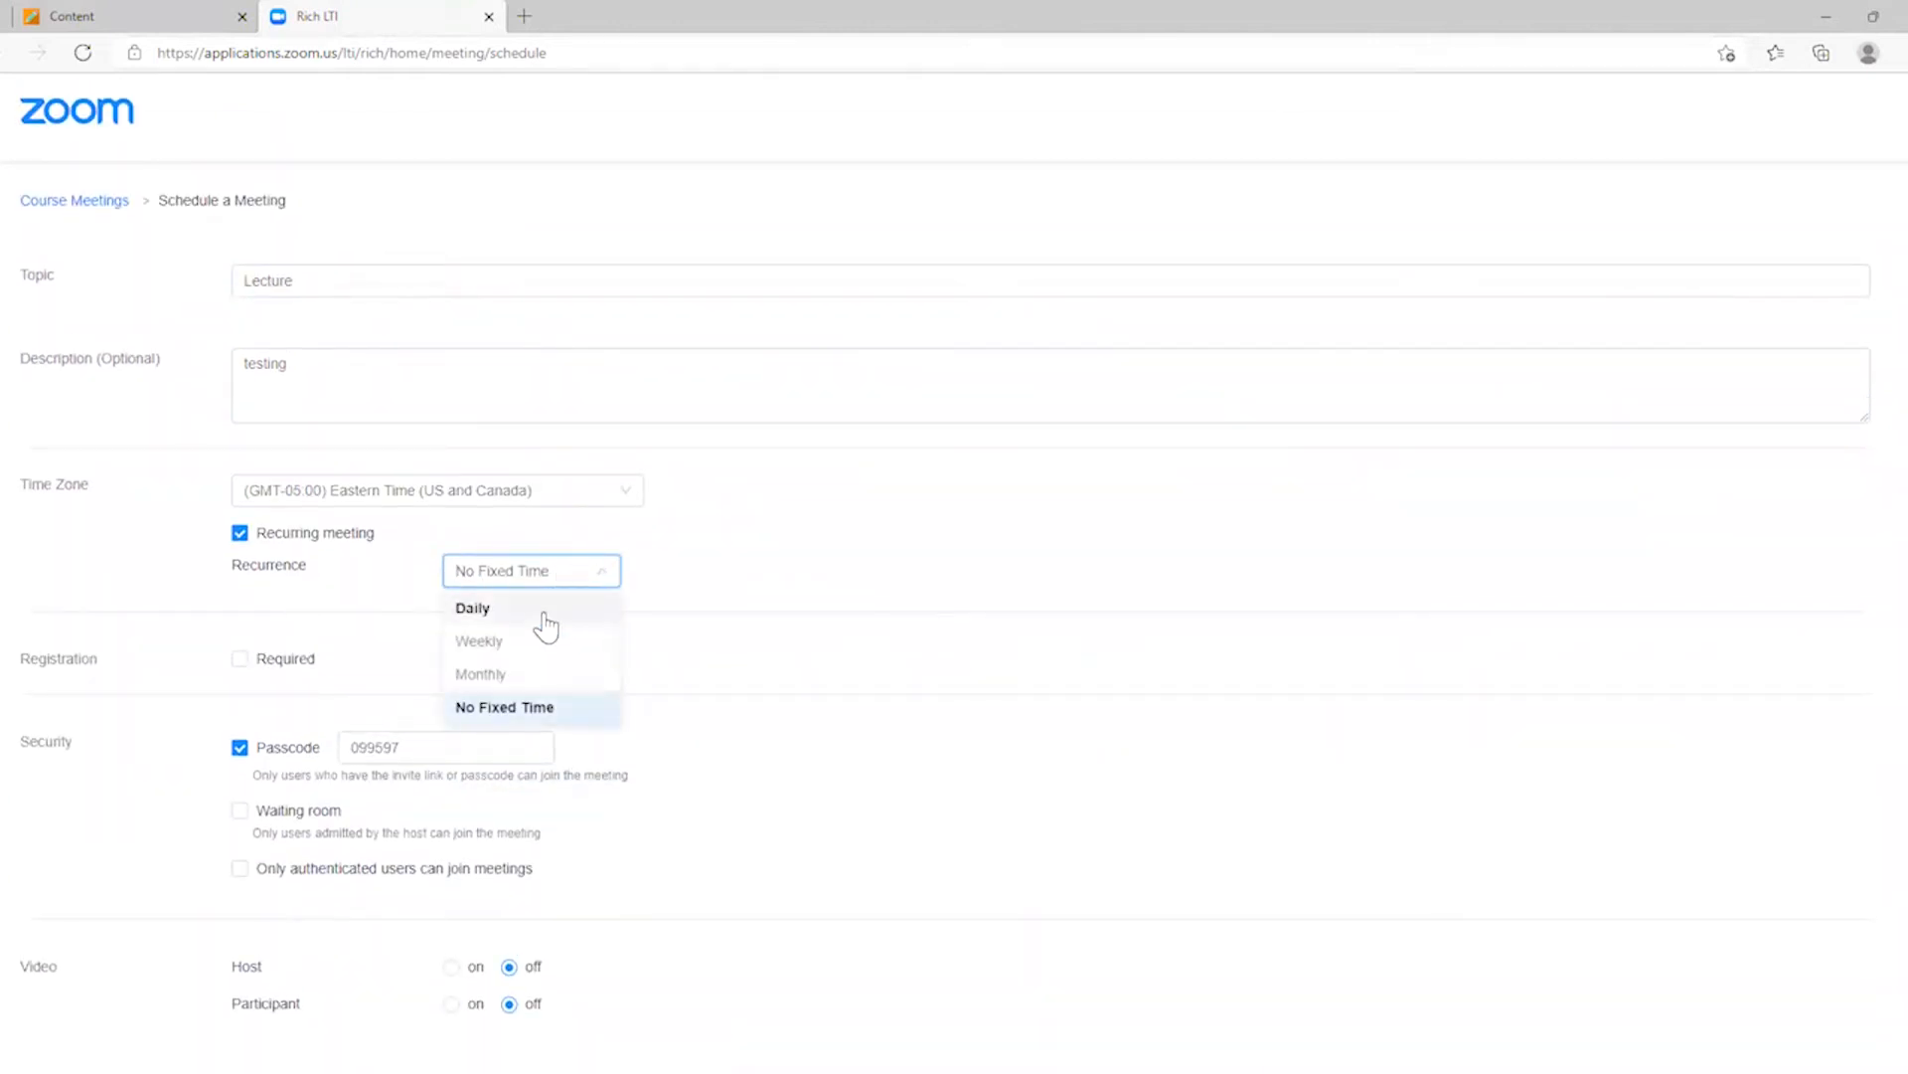
pyautogui.click(545, 624)
pyautogui.scroll(-1, 628, 610)
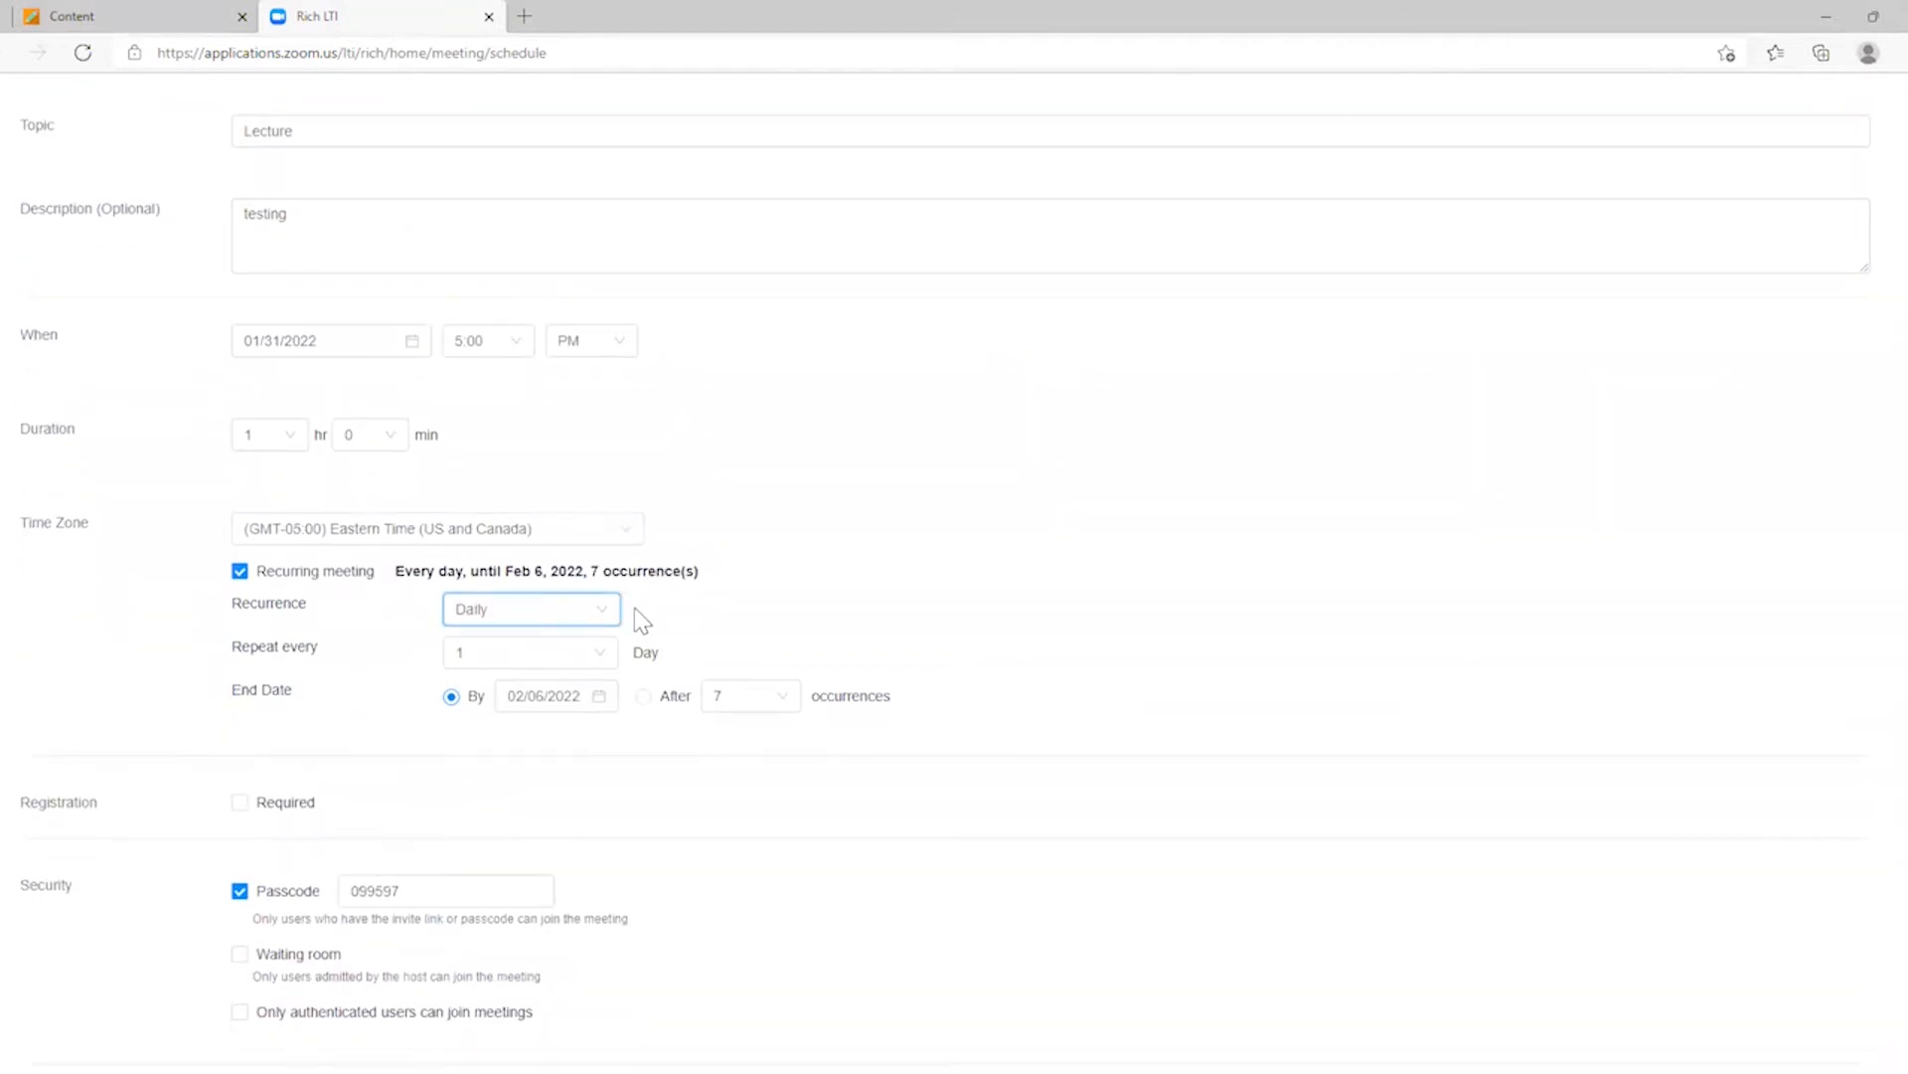
pyautogui.click(556, 658)
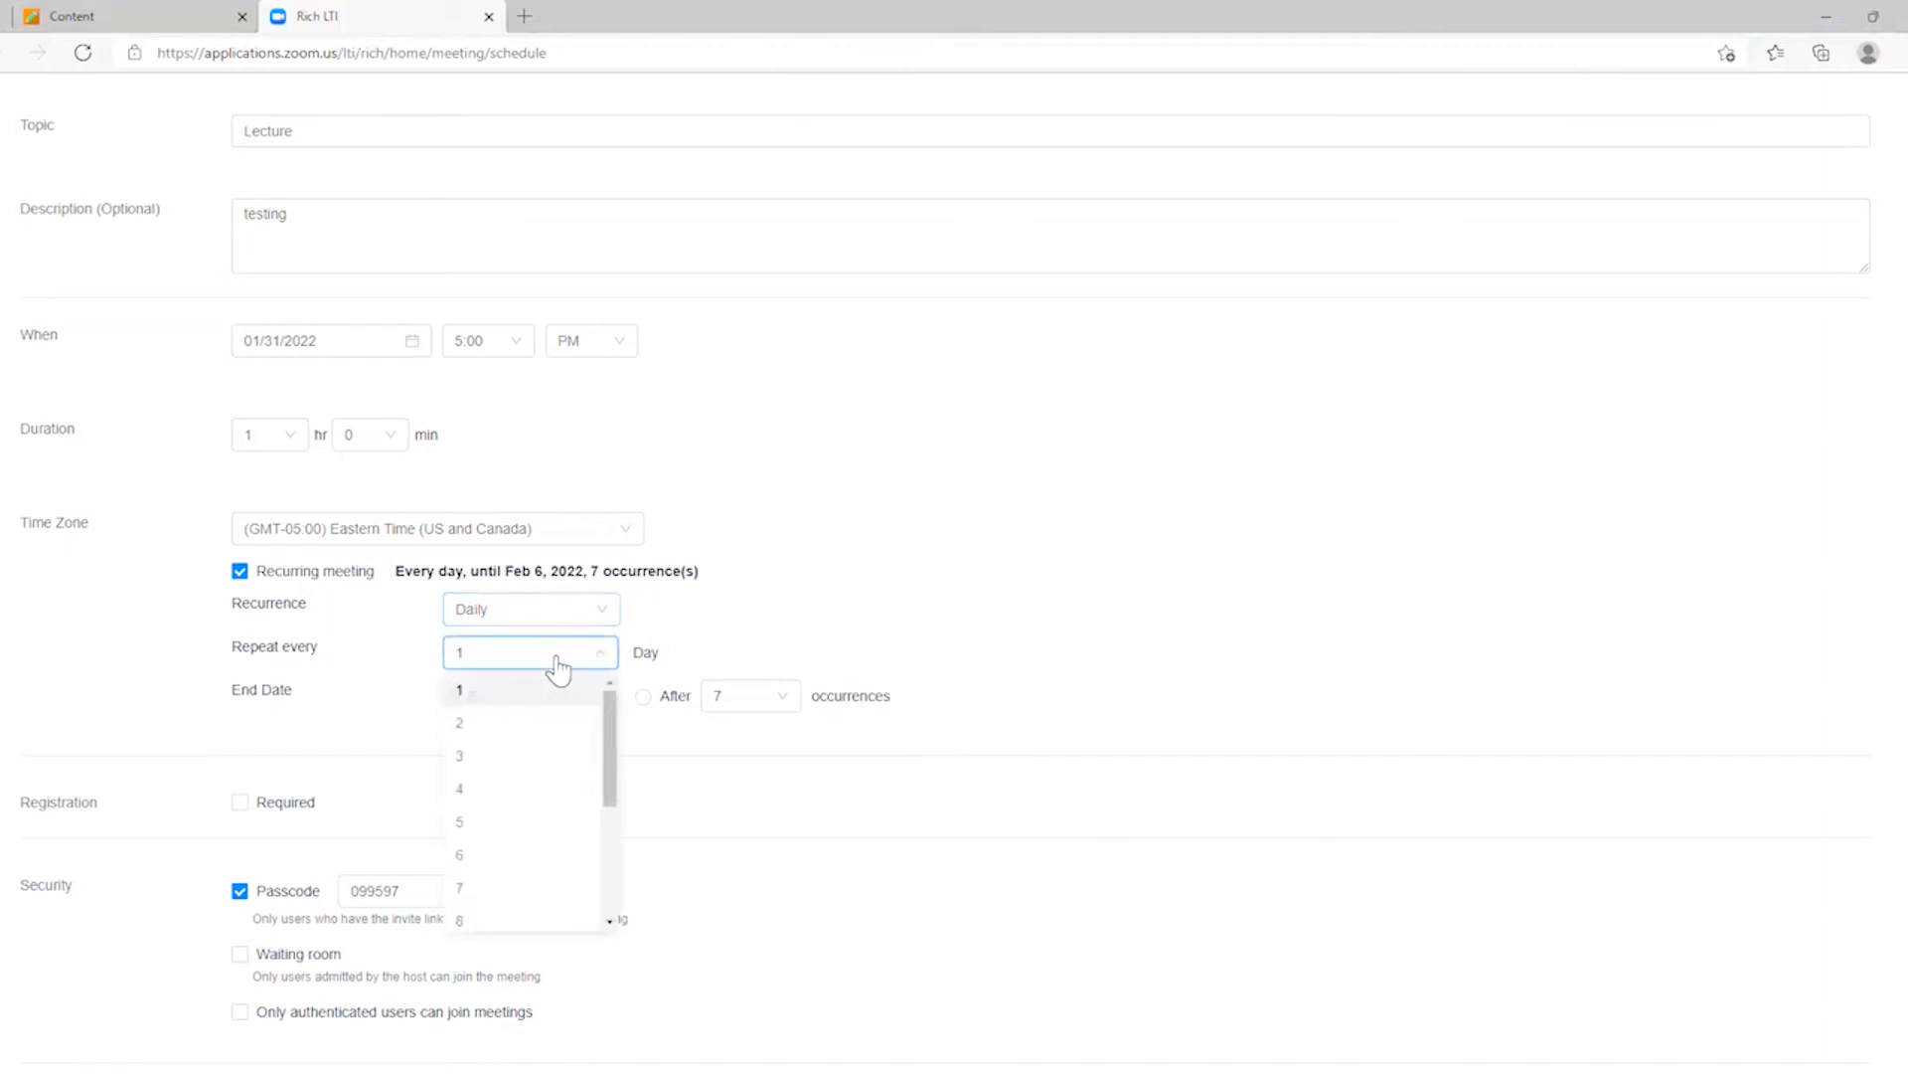
pyautogui.click(514, 709)
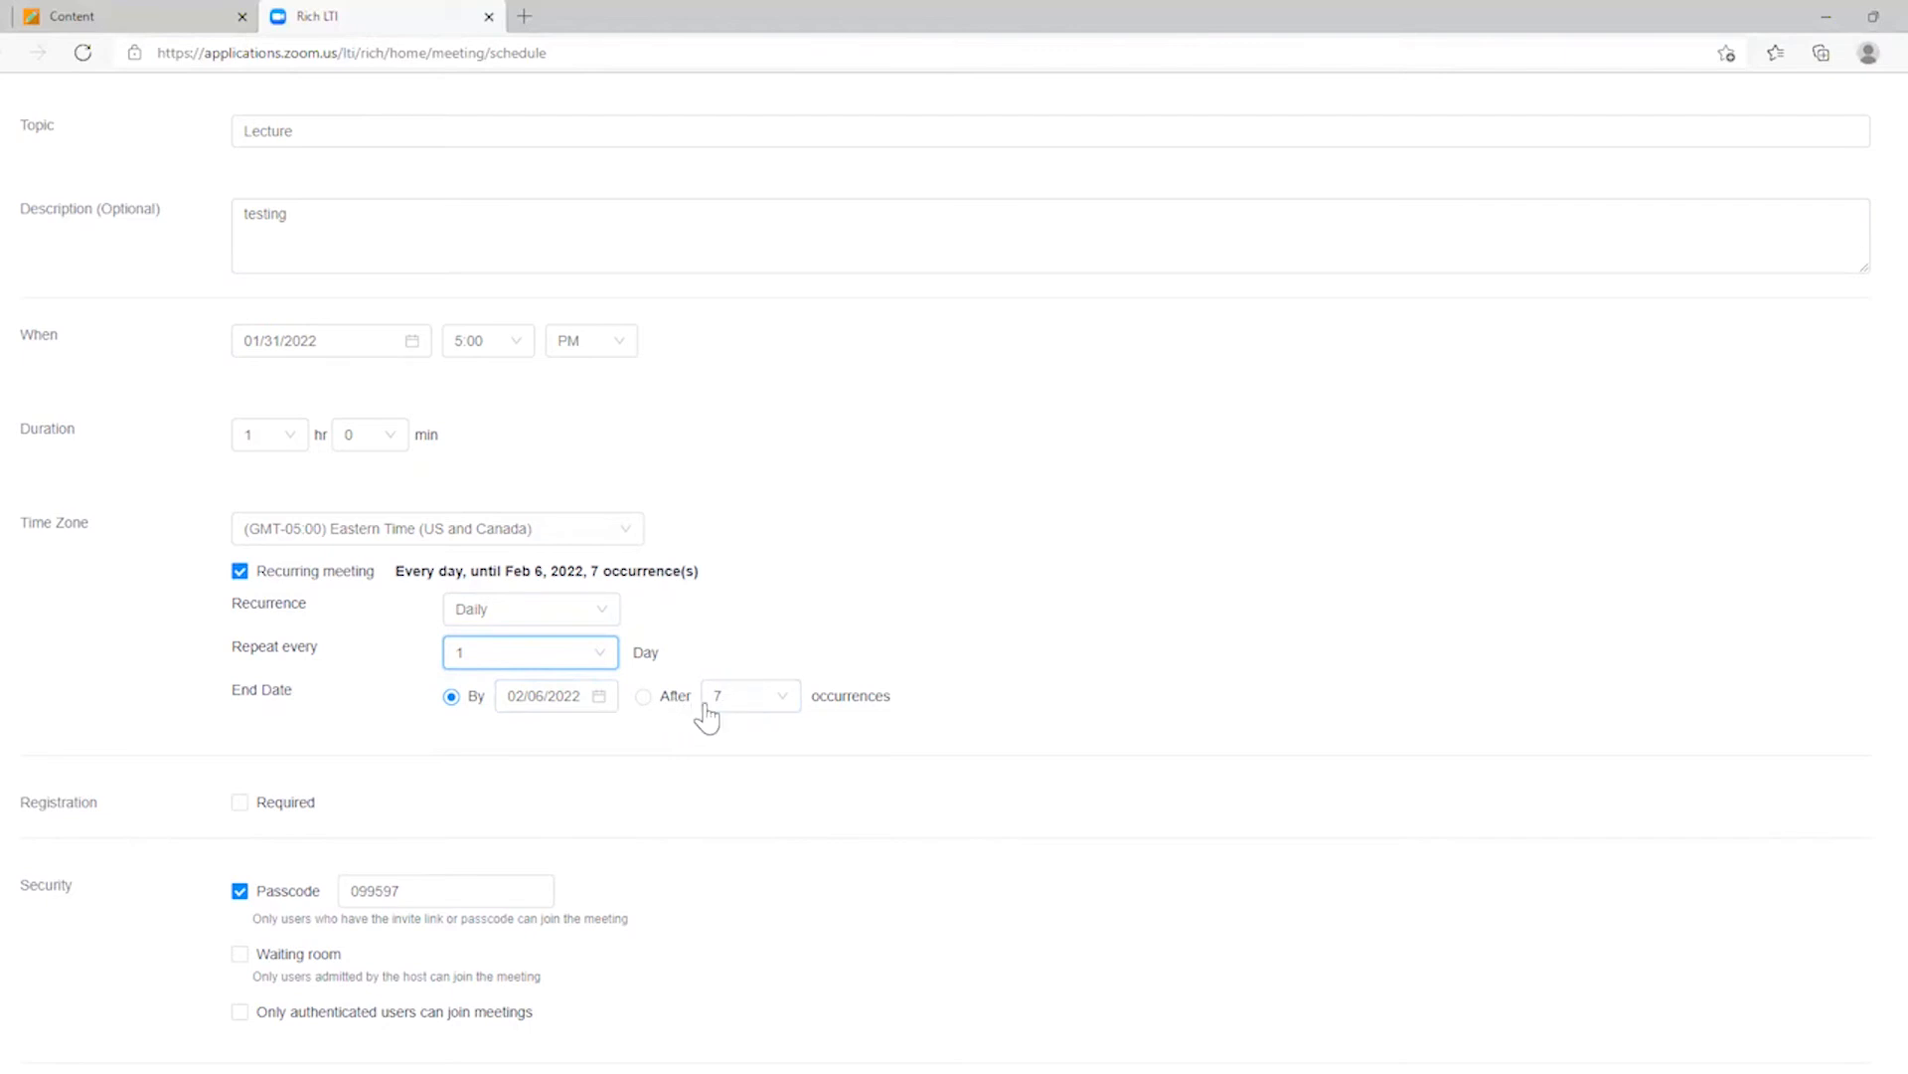
# - Check the occurrence-count choices for ending the daily recurrence, and review the registration and passcode settings
pyautogui.click(780, 699)
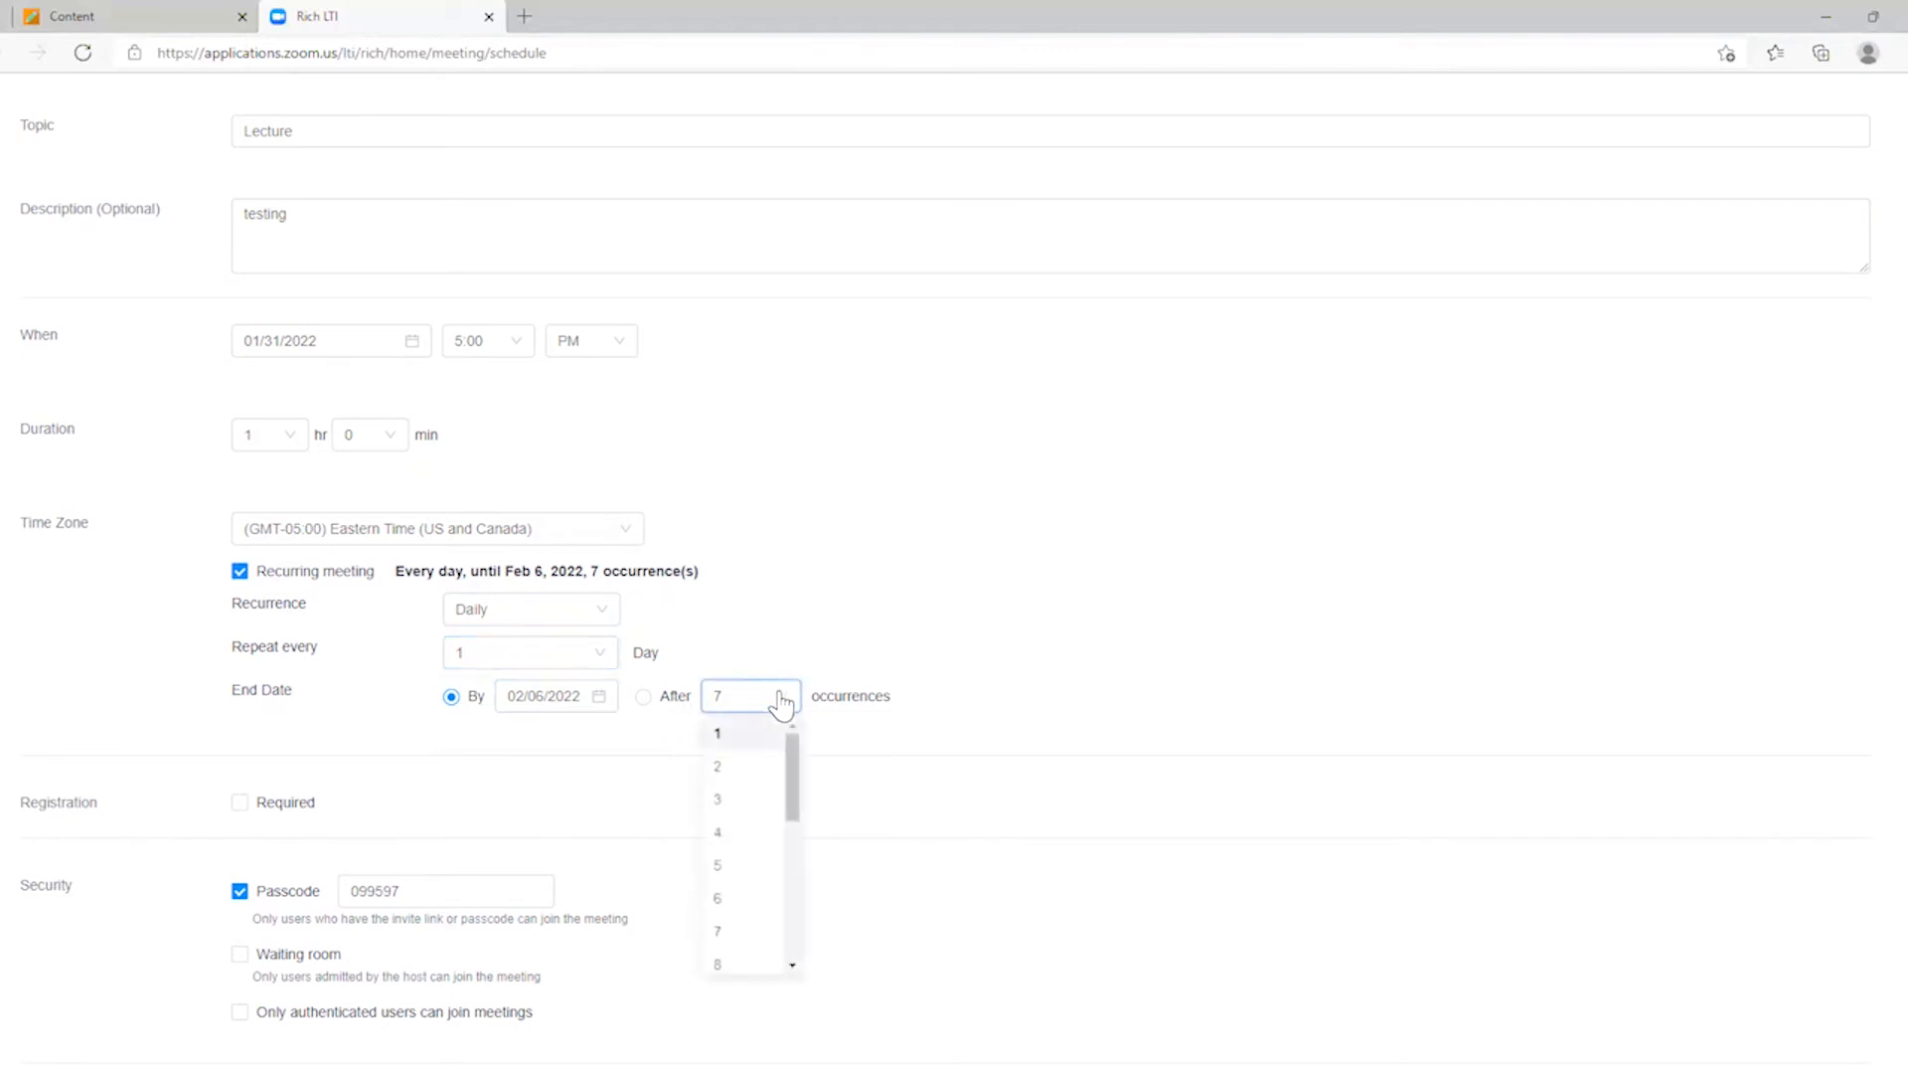
pyautogui.click(988, 686)
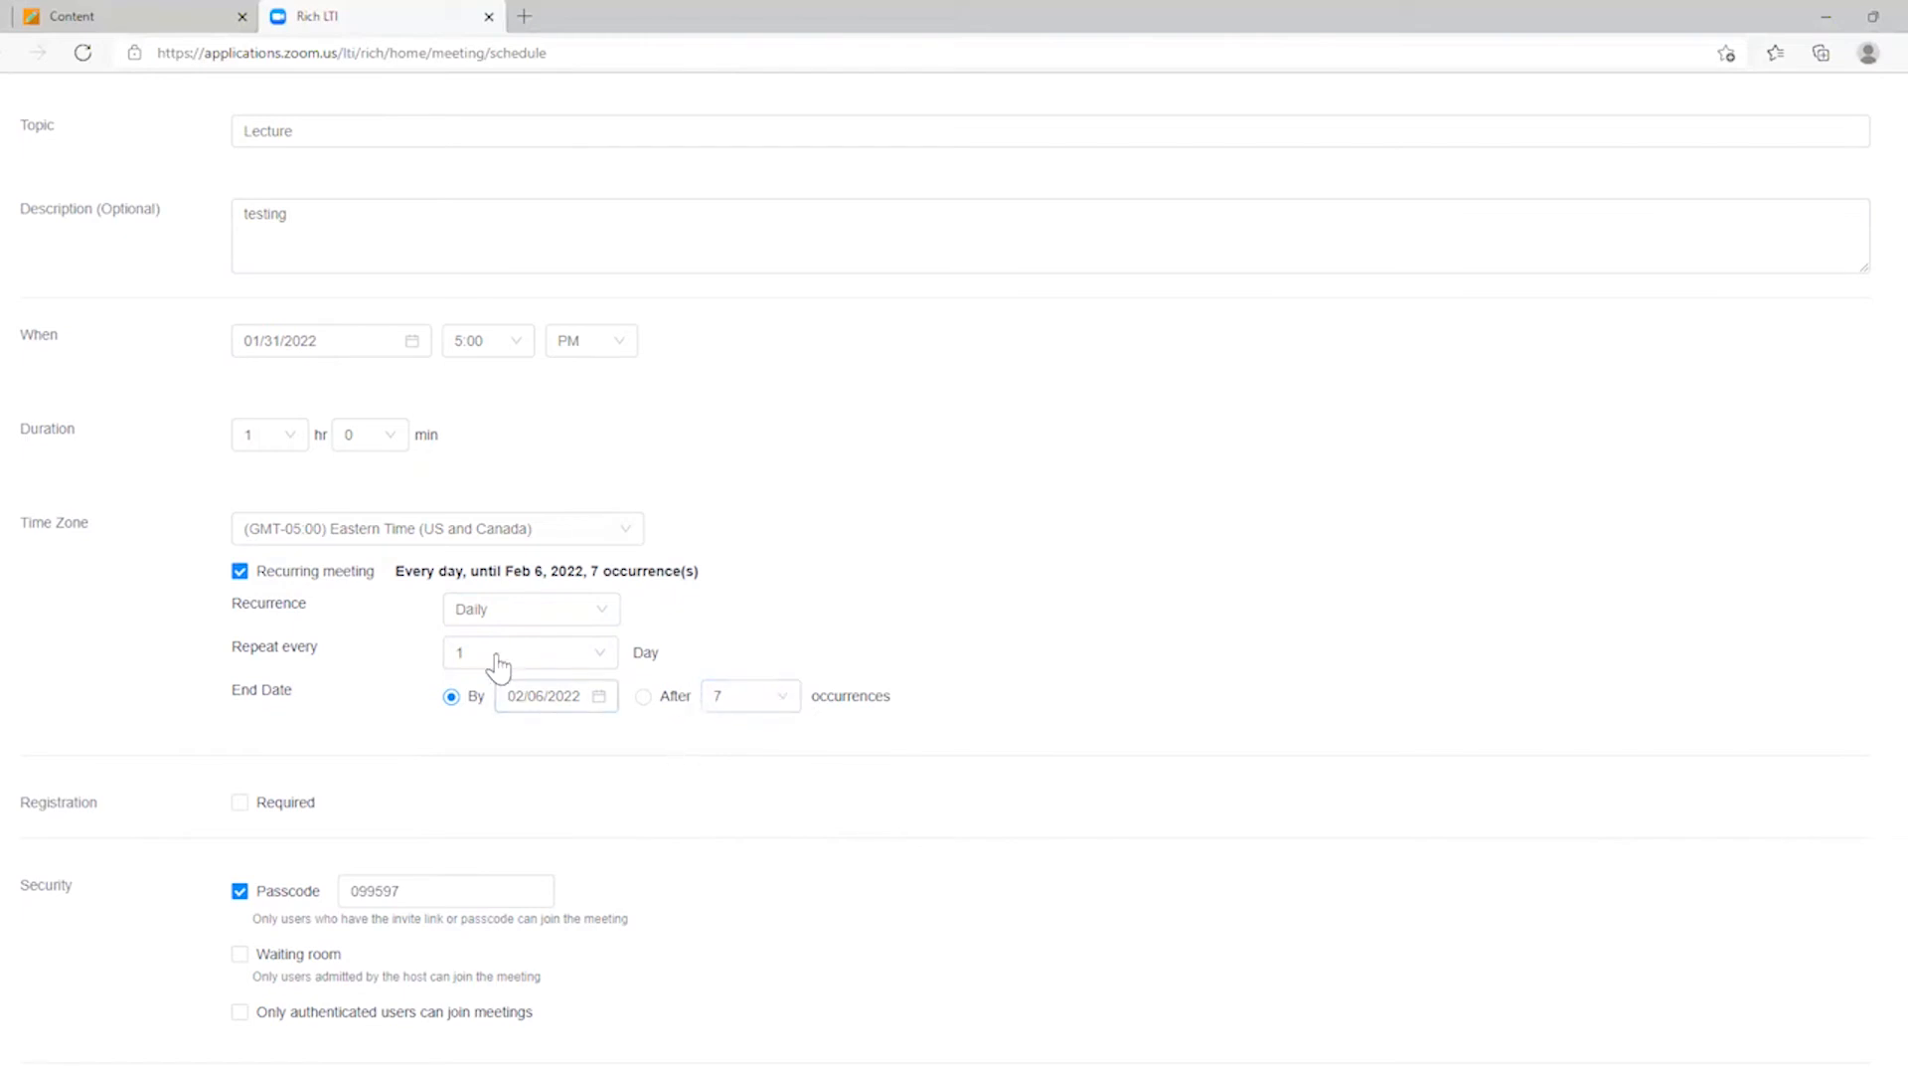
pyautogui.scroll(-3, 494, 666)
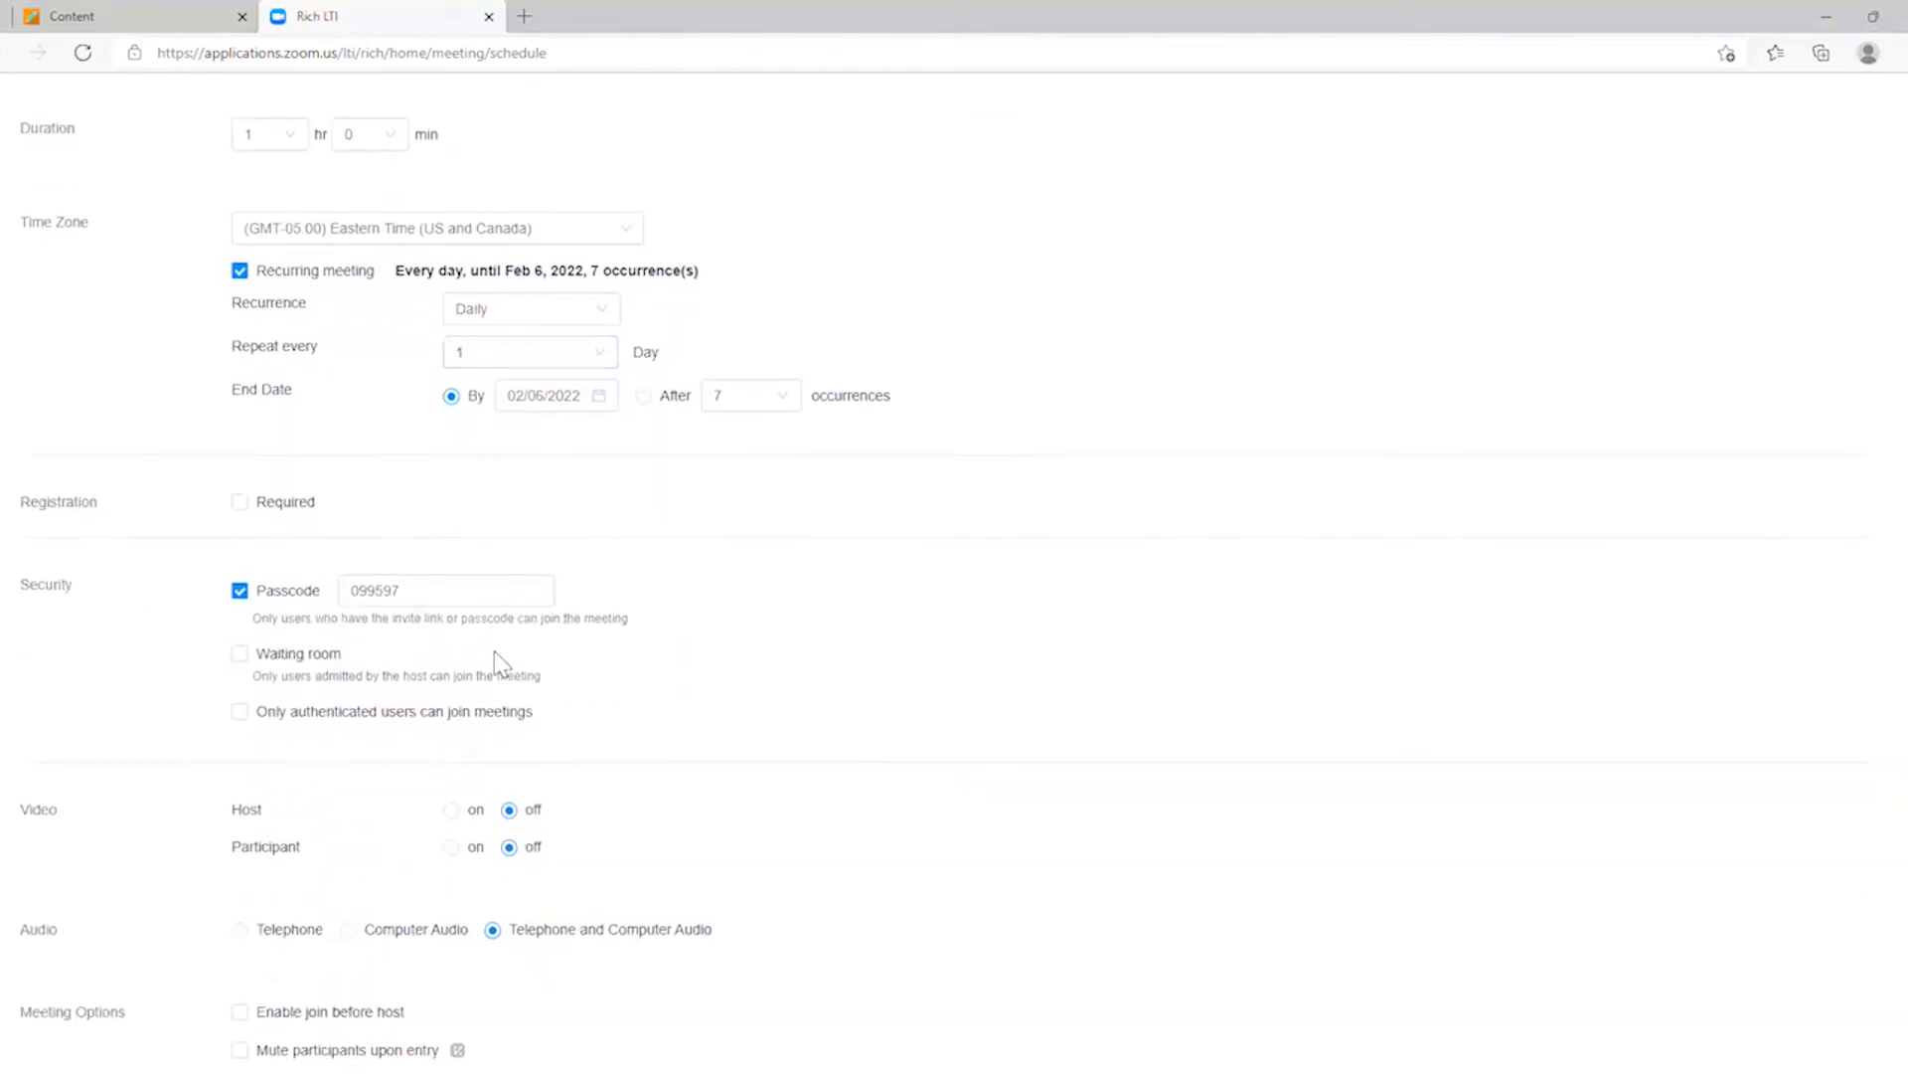
pyautogui.click(241, 503)
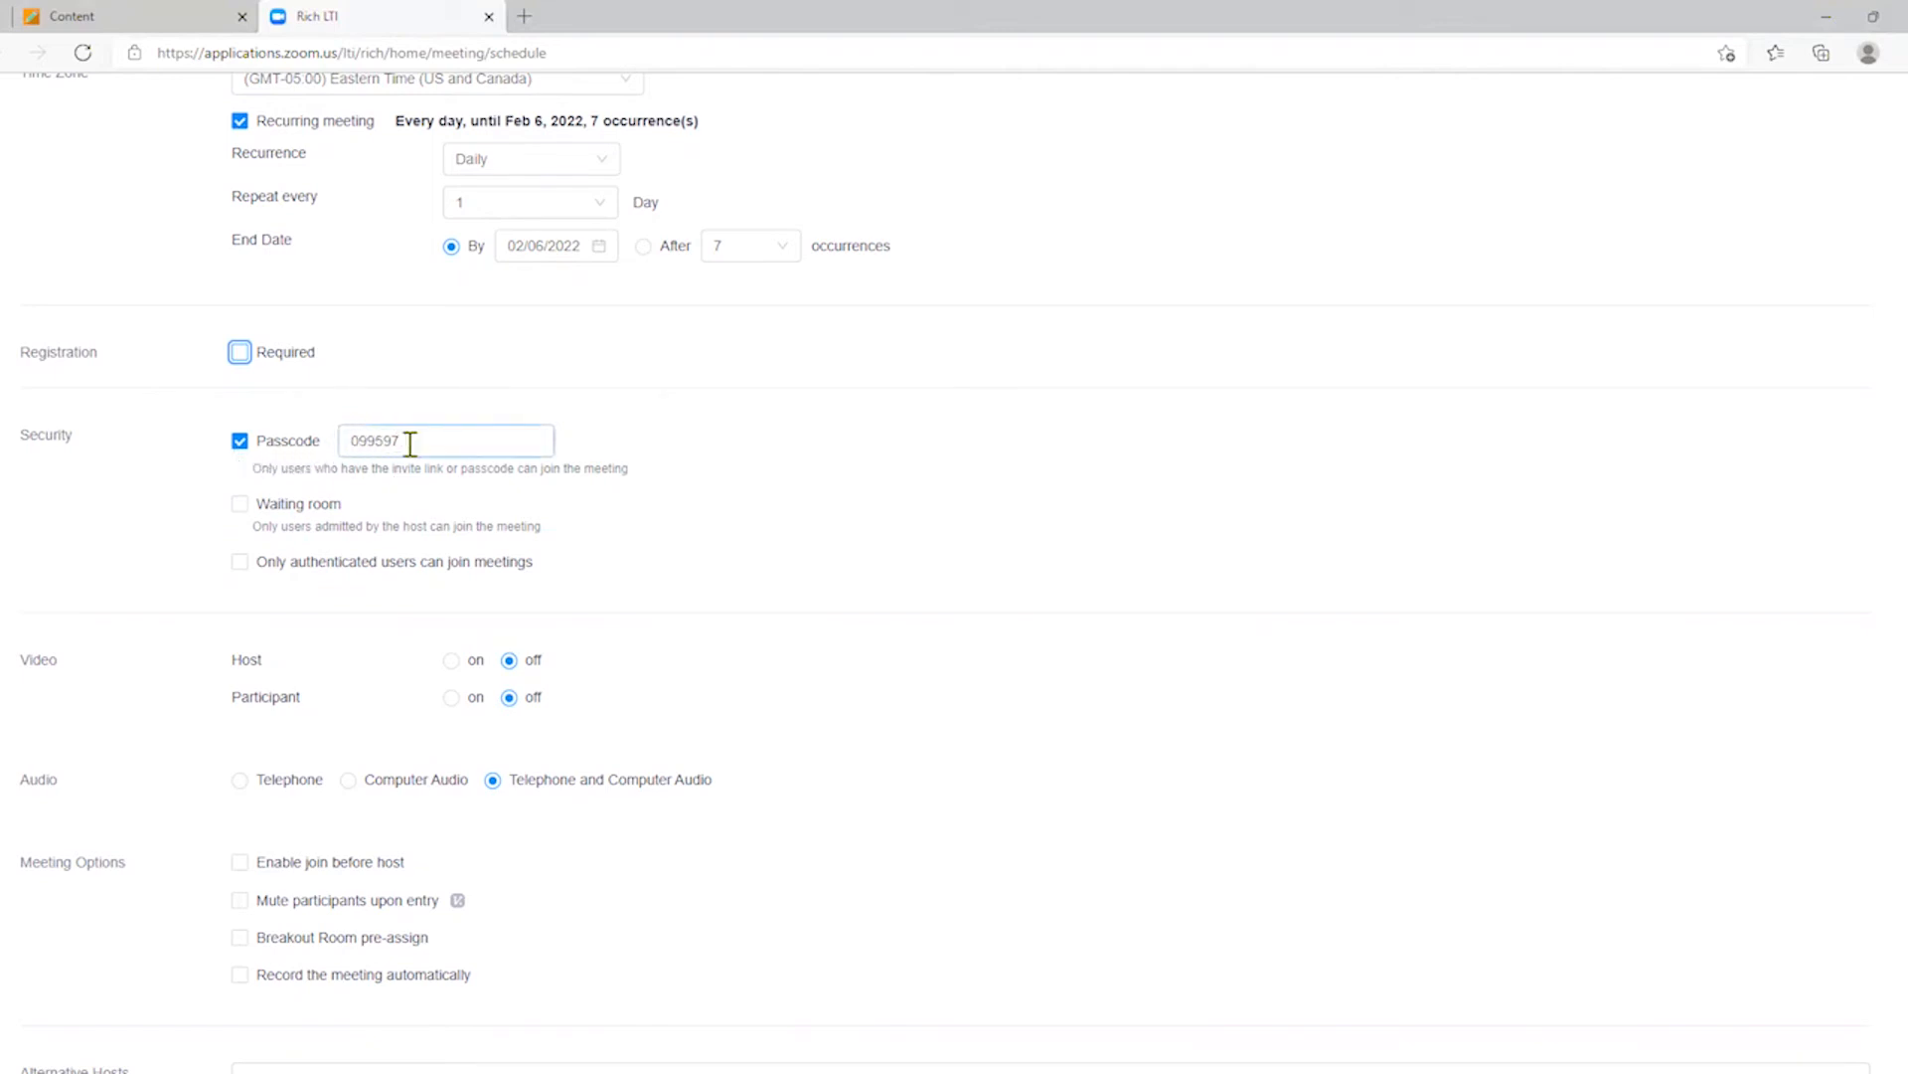
pyautogui.click(490, 445)
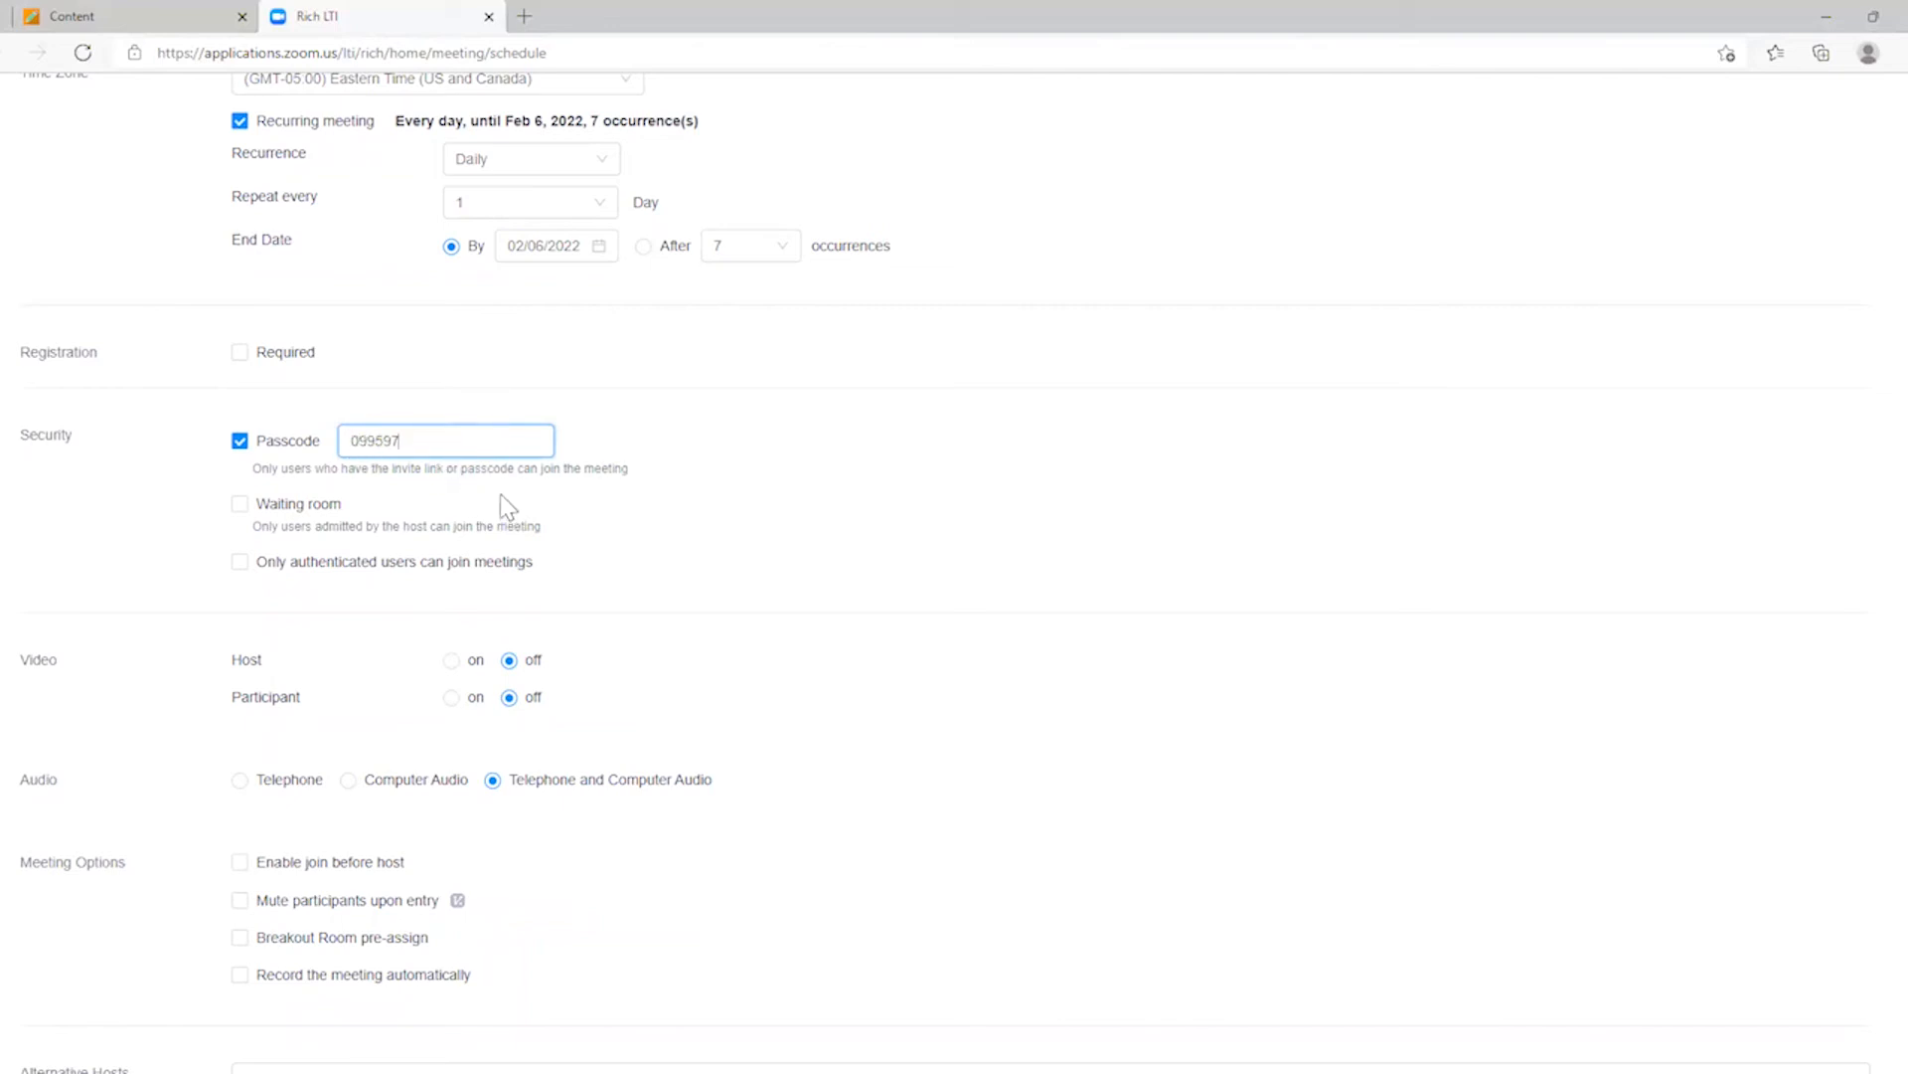
# - Enable the waiting room and restrict joining to authenticated users, checking which user groups can be allowed
pyautogui.click(239, 505)
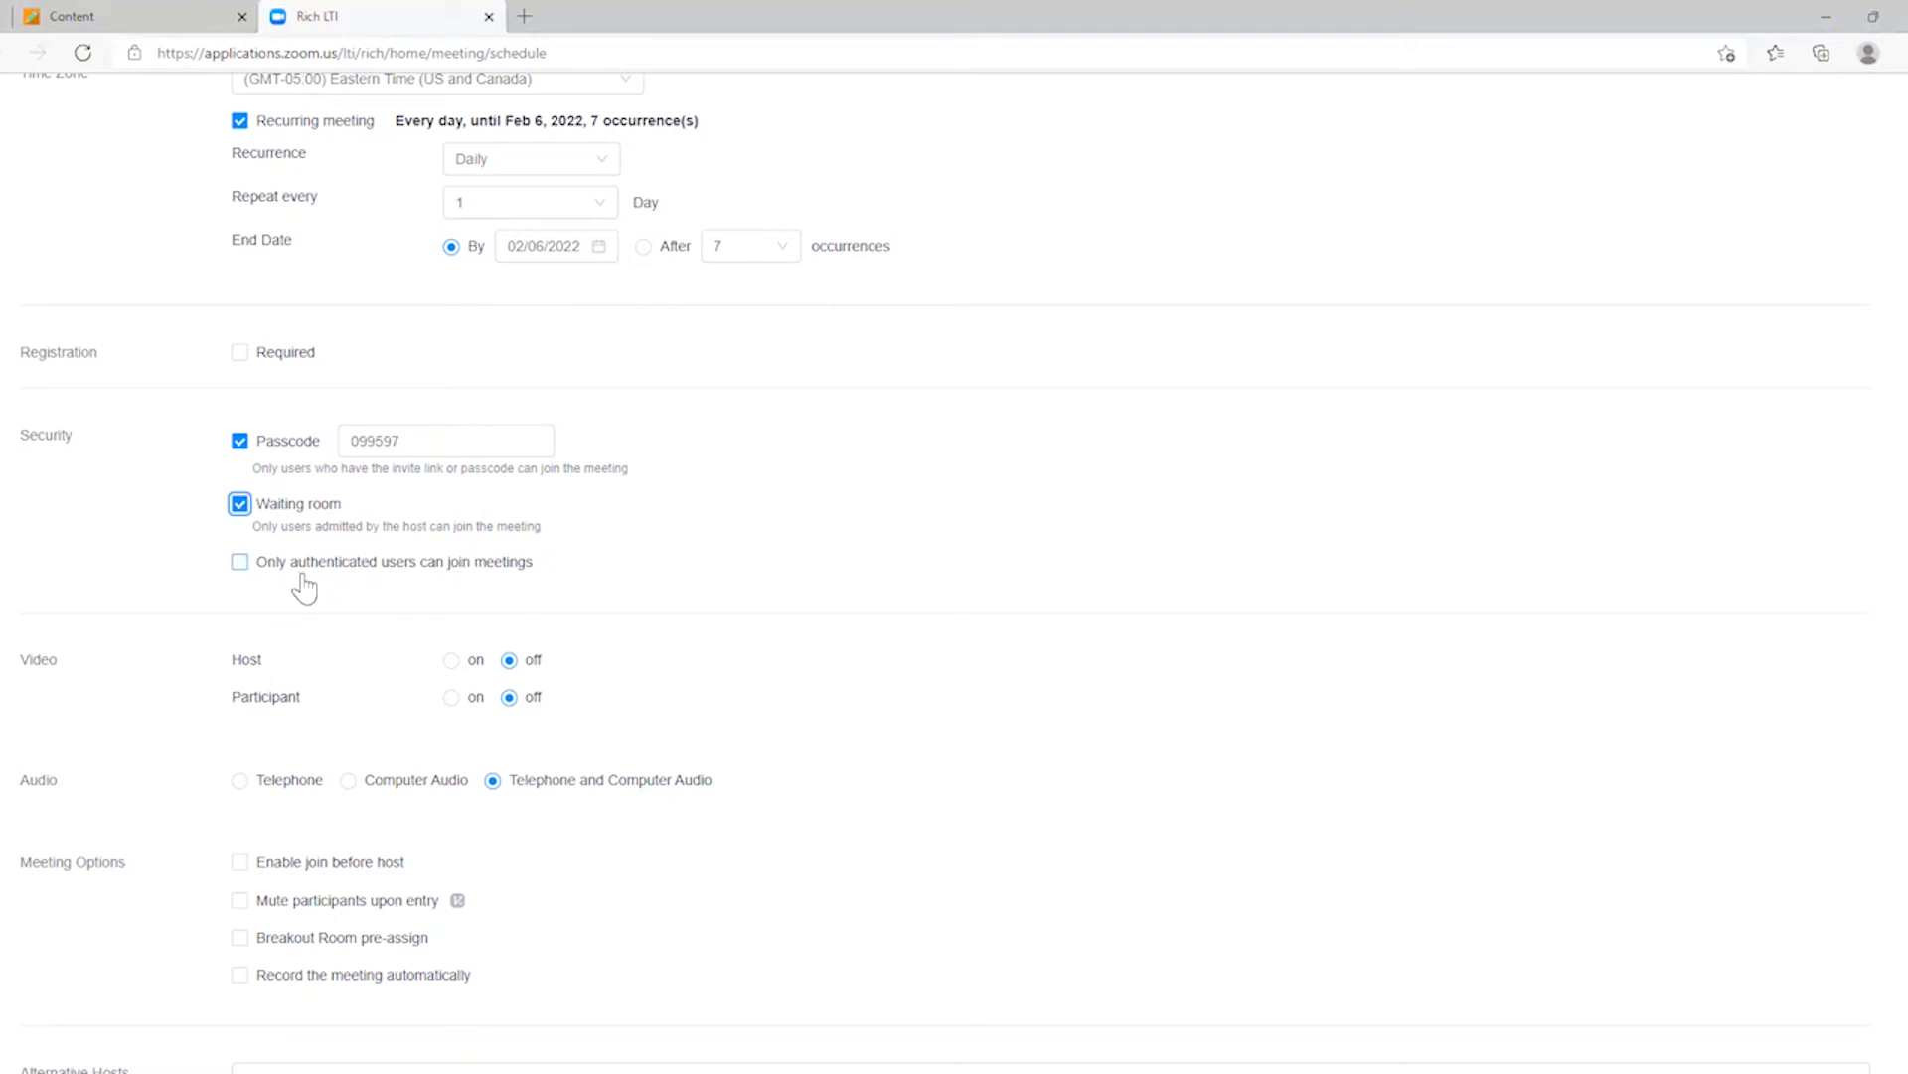
pyautogui.click(241, 563)
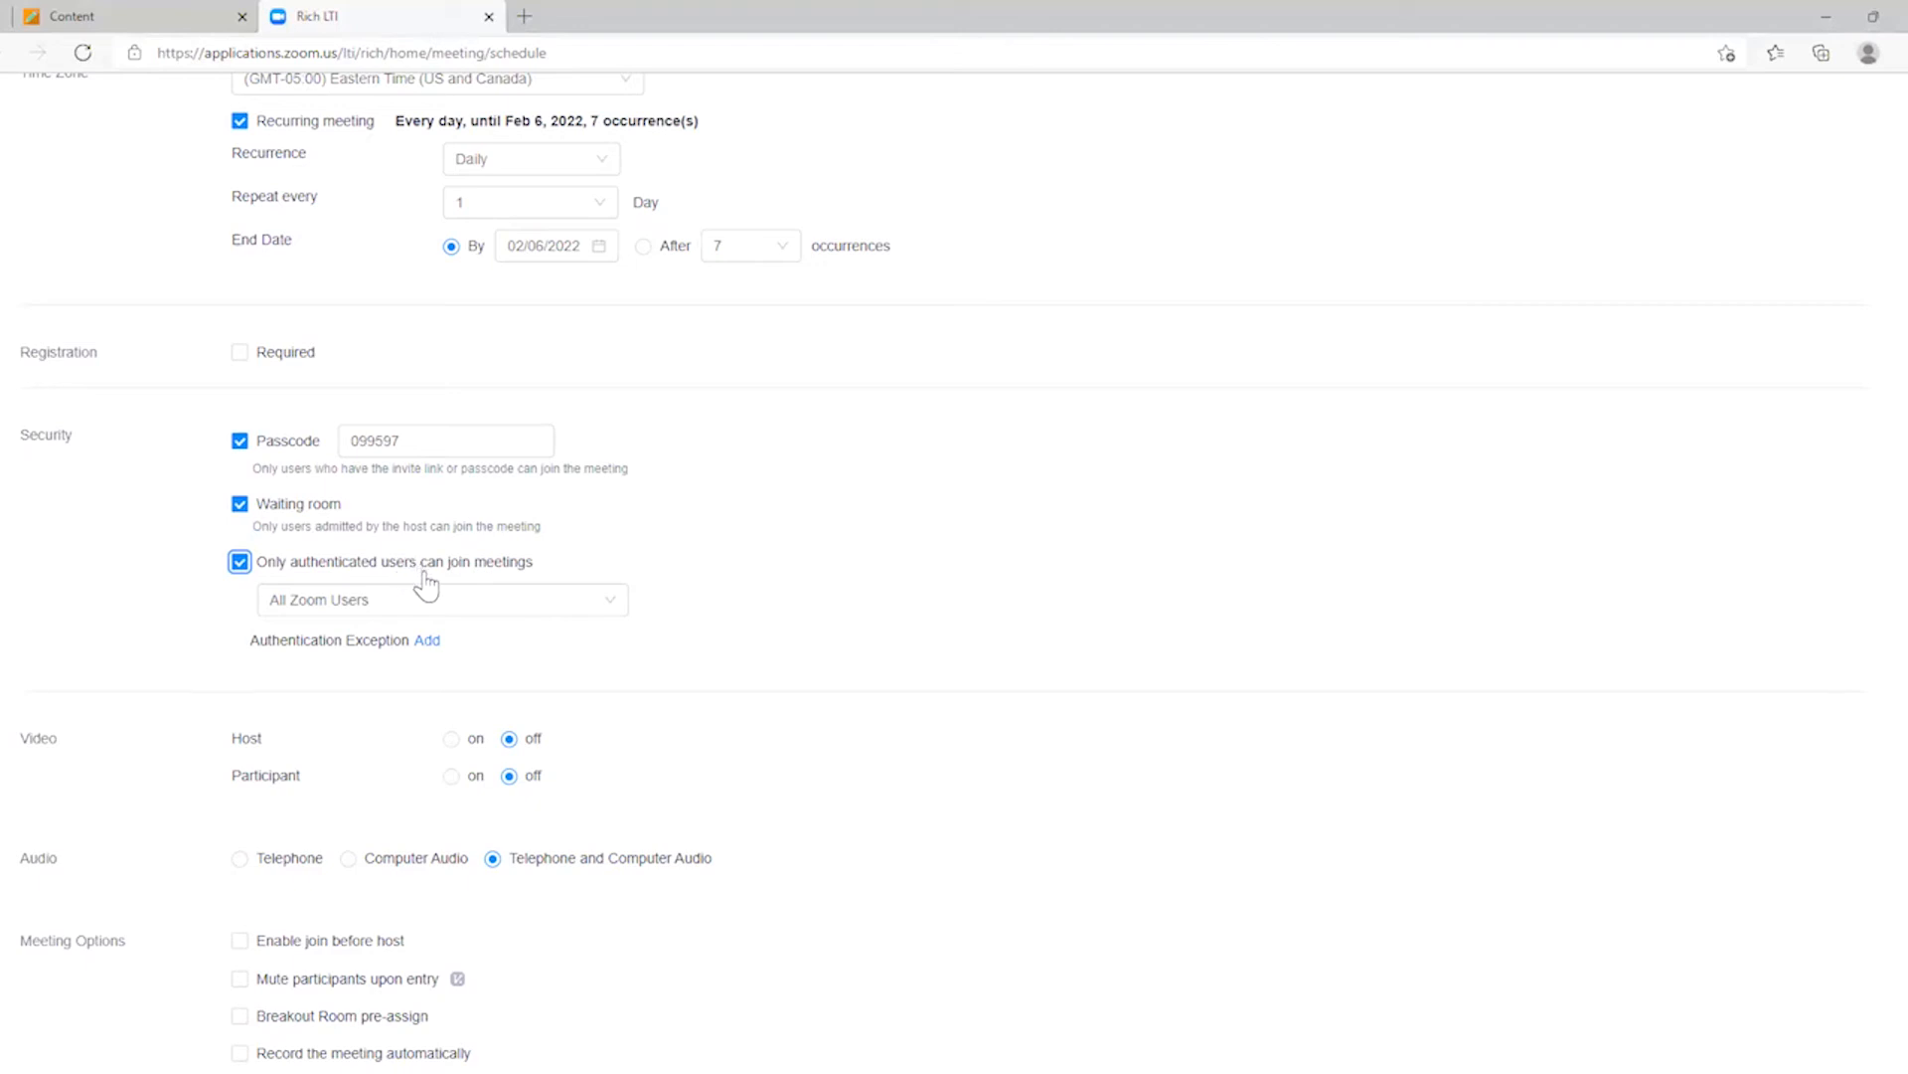
pyautogui.click(579, 602)
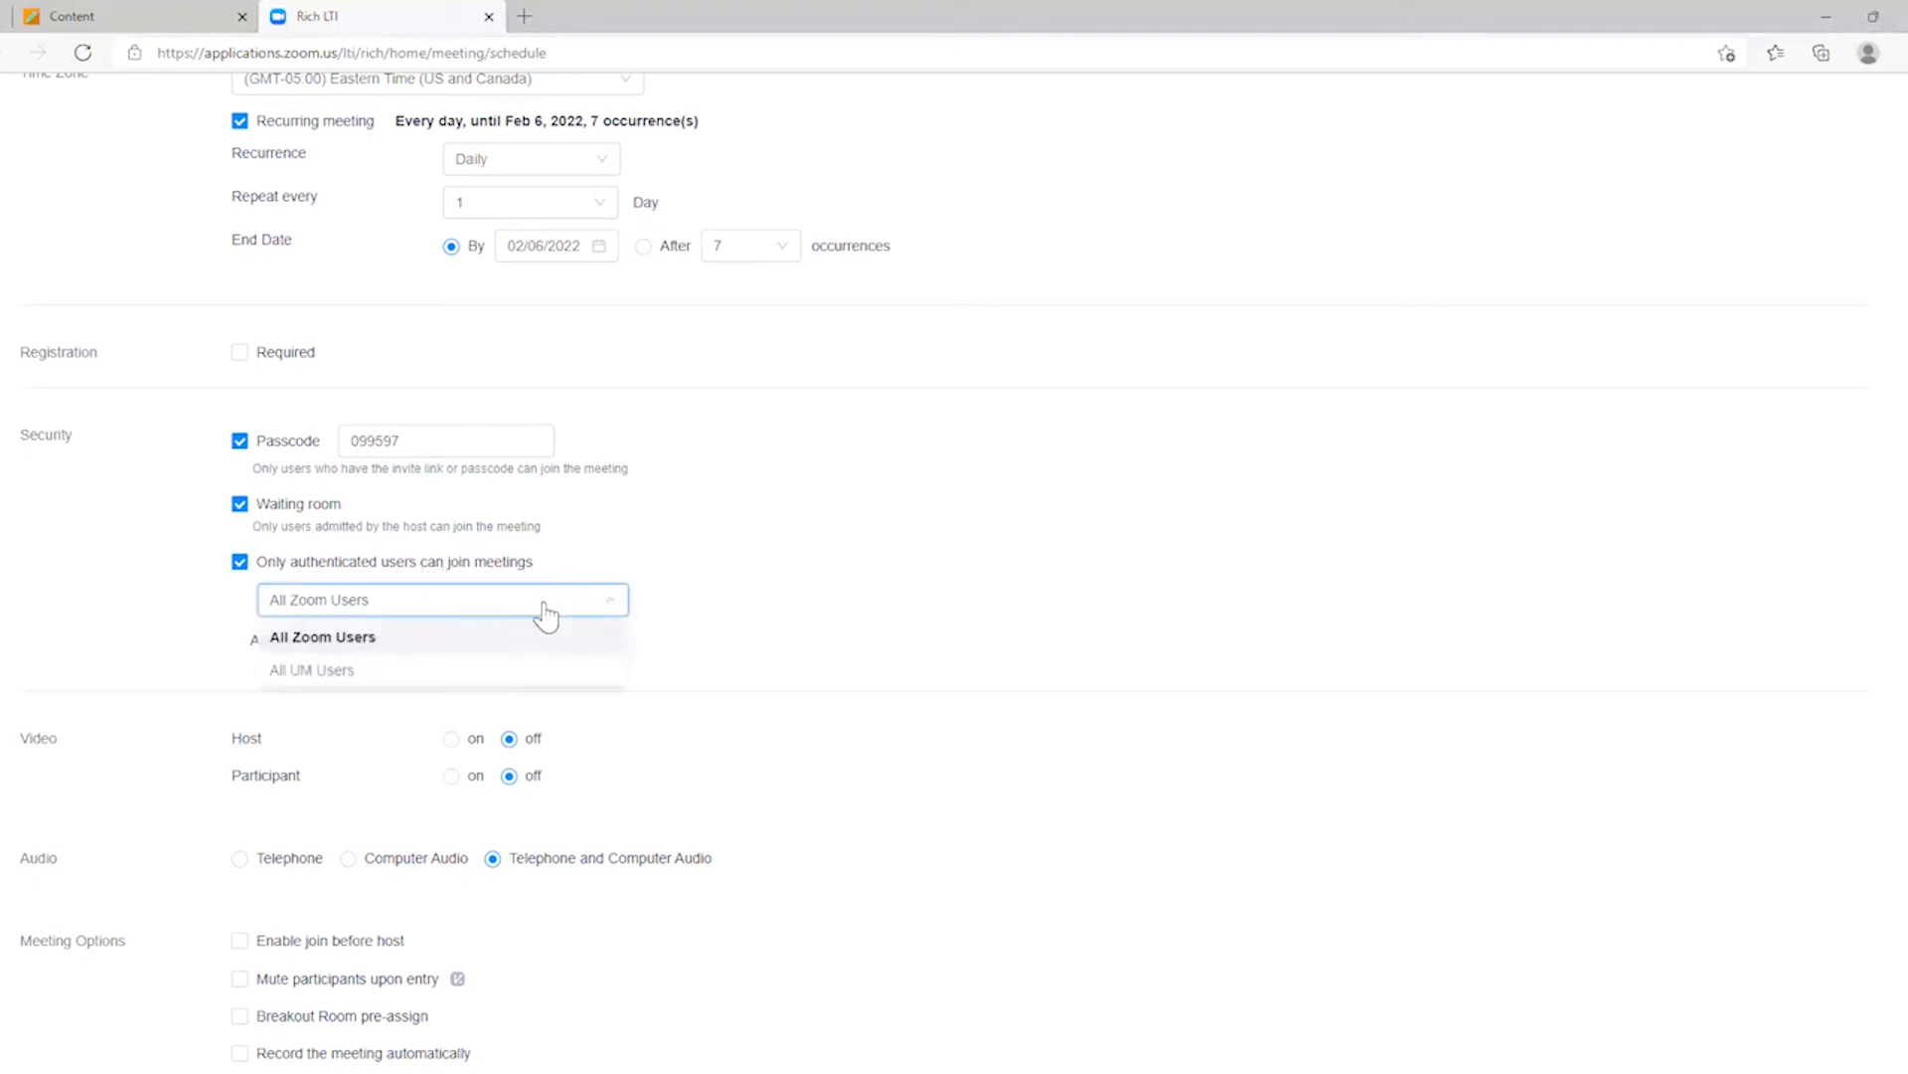
pyautogui.click(751, 563)
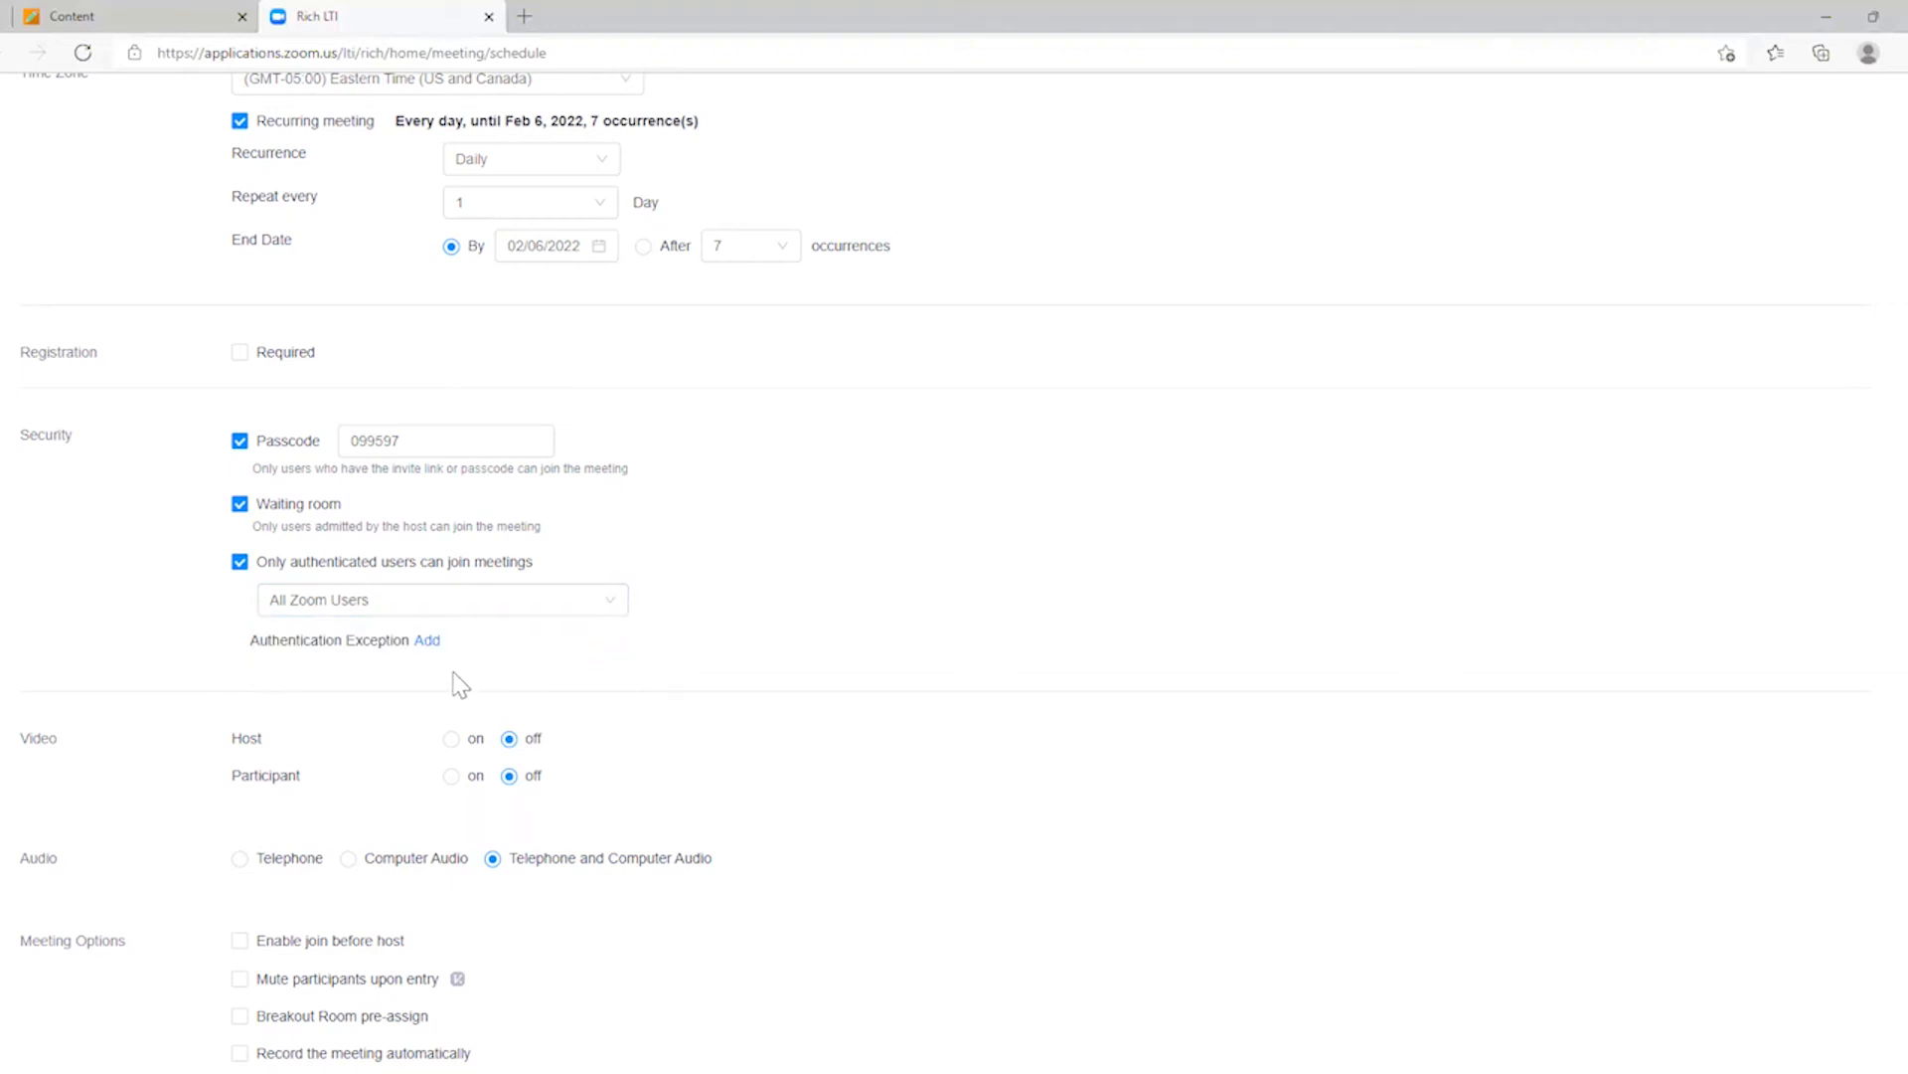
# - Review the video, audio, meeting options and alternative hosts settings, and save the Lecture meeting
pyautogui.scroll(-4, 457, 683)
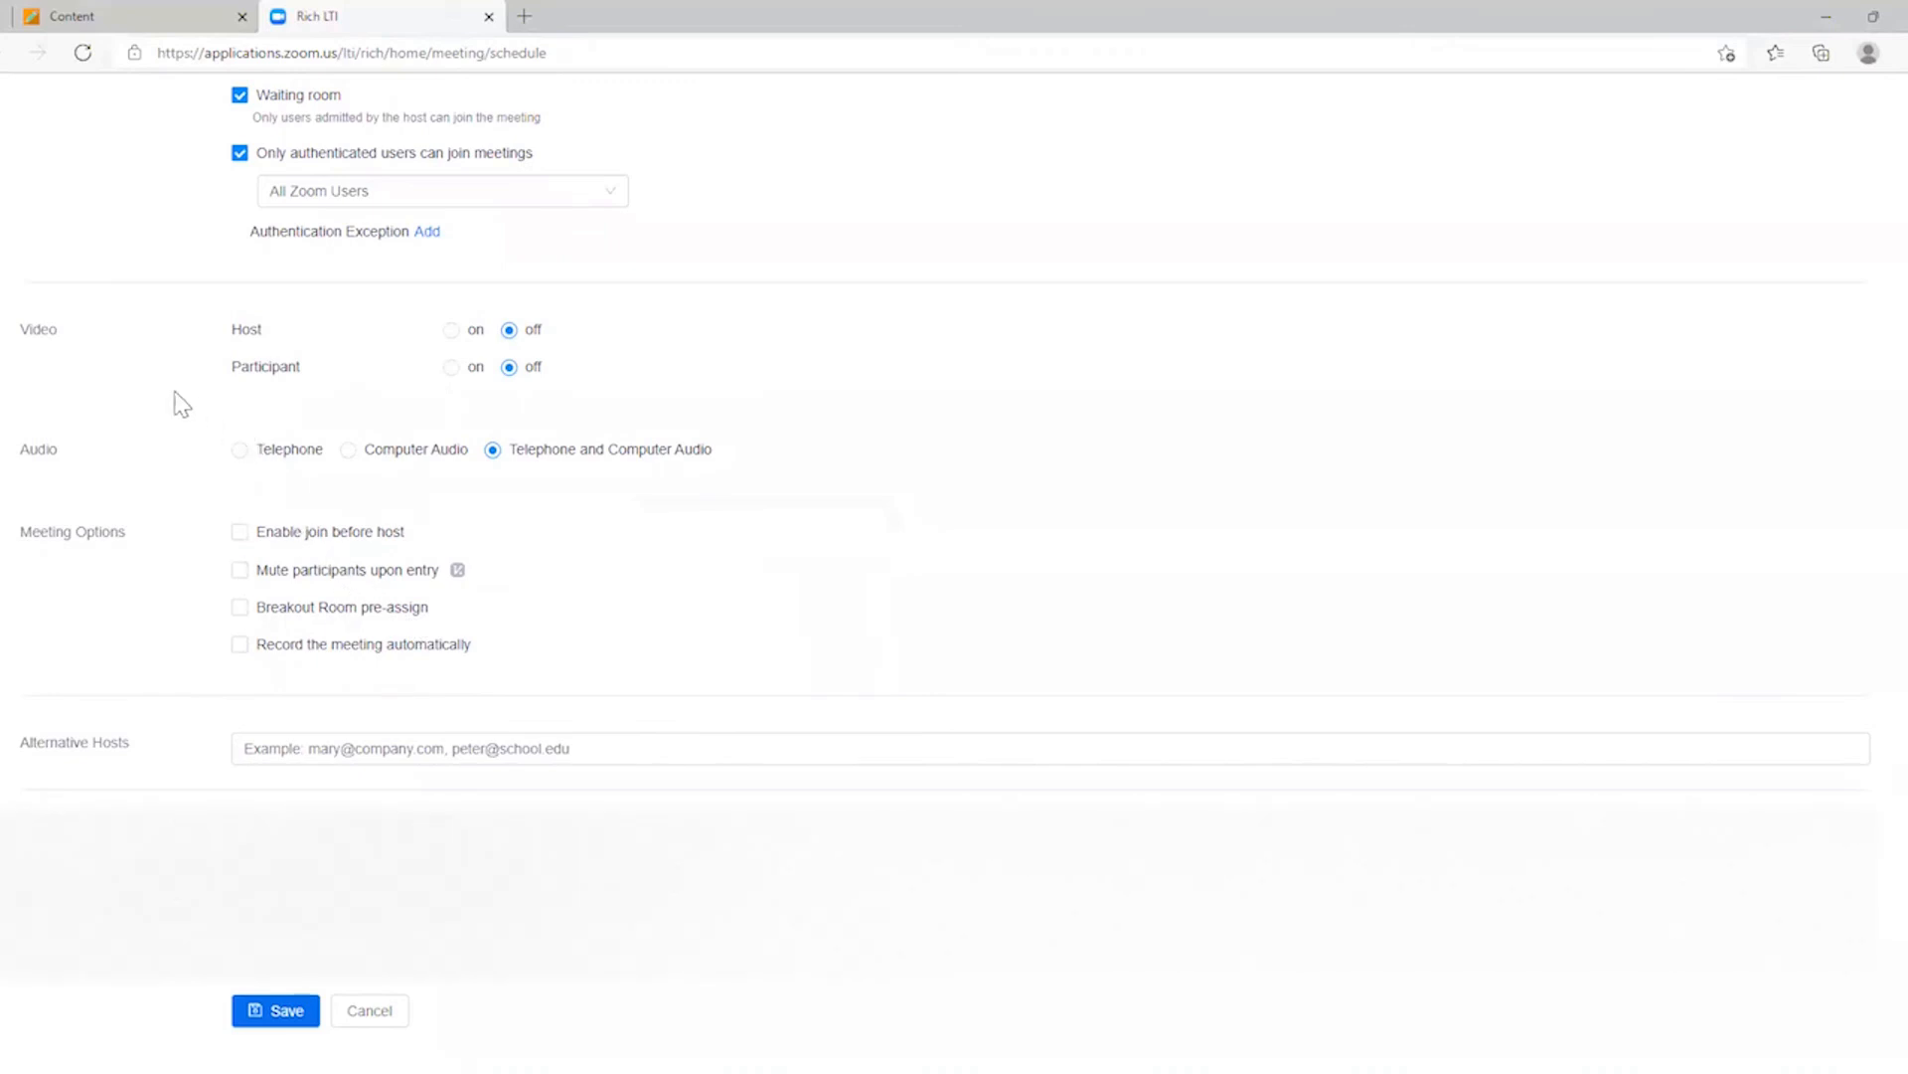
pyautogui.scroll(2, 192, 398)
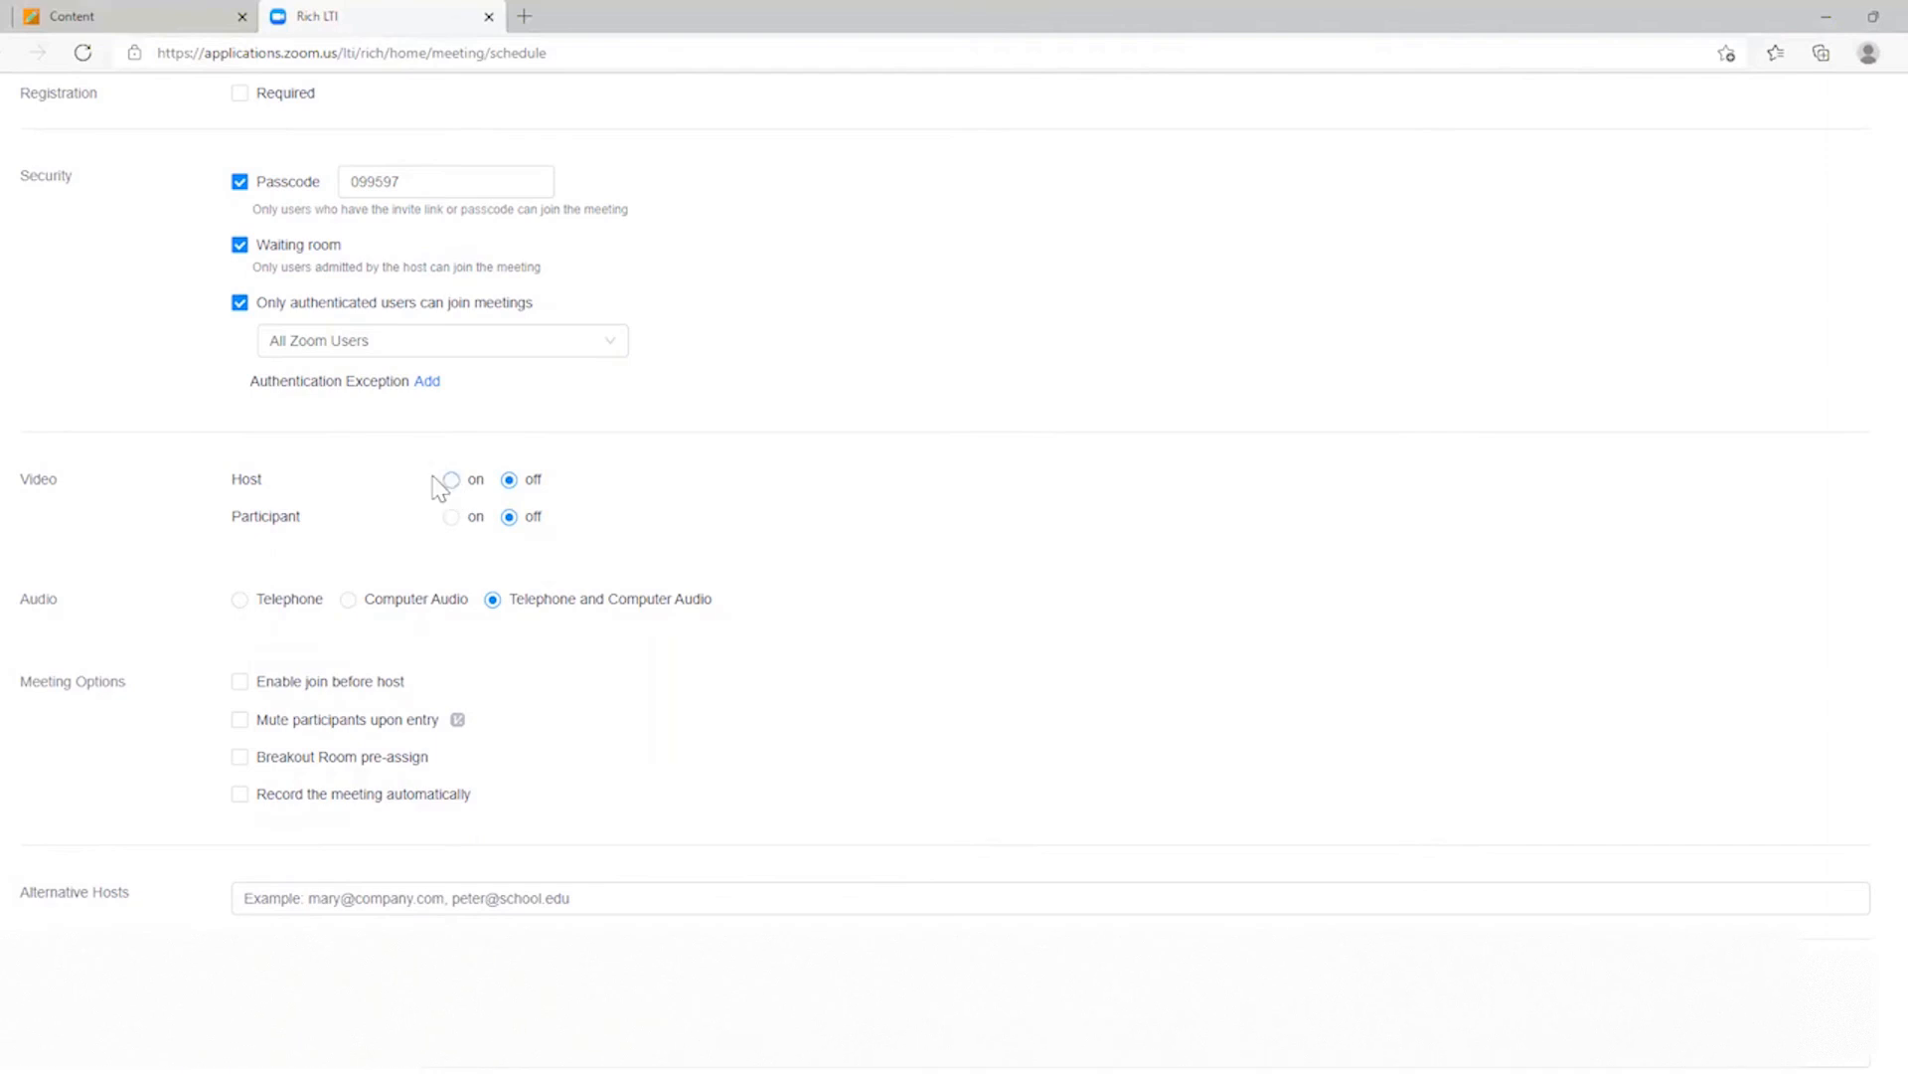
pyautogui.scroll(-2, 579, 498)
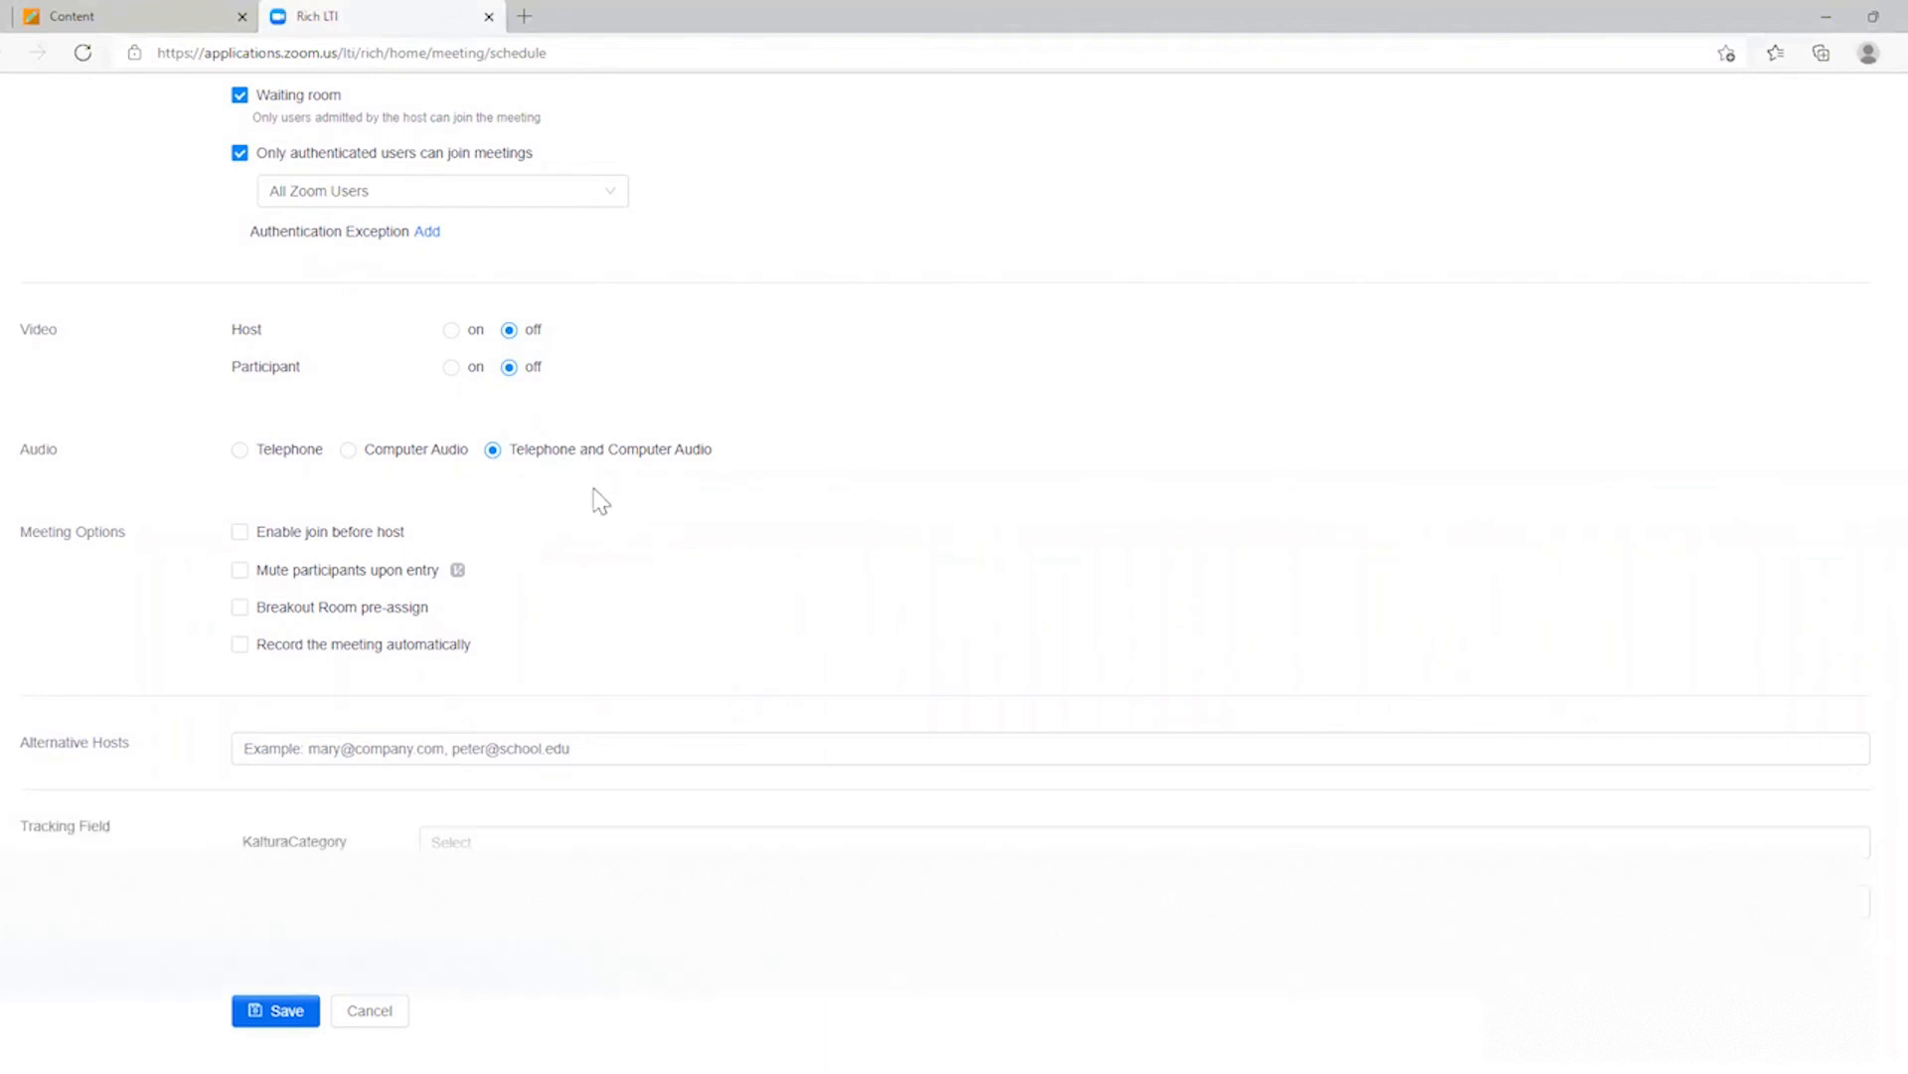
pyautogui.scroll(2, 601, 500)
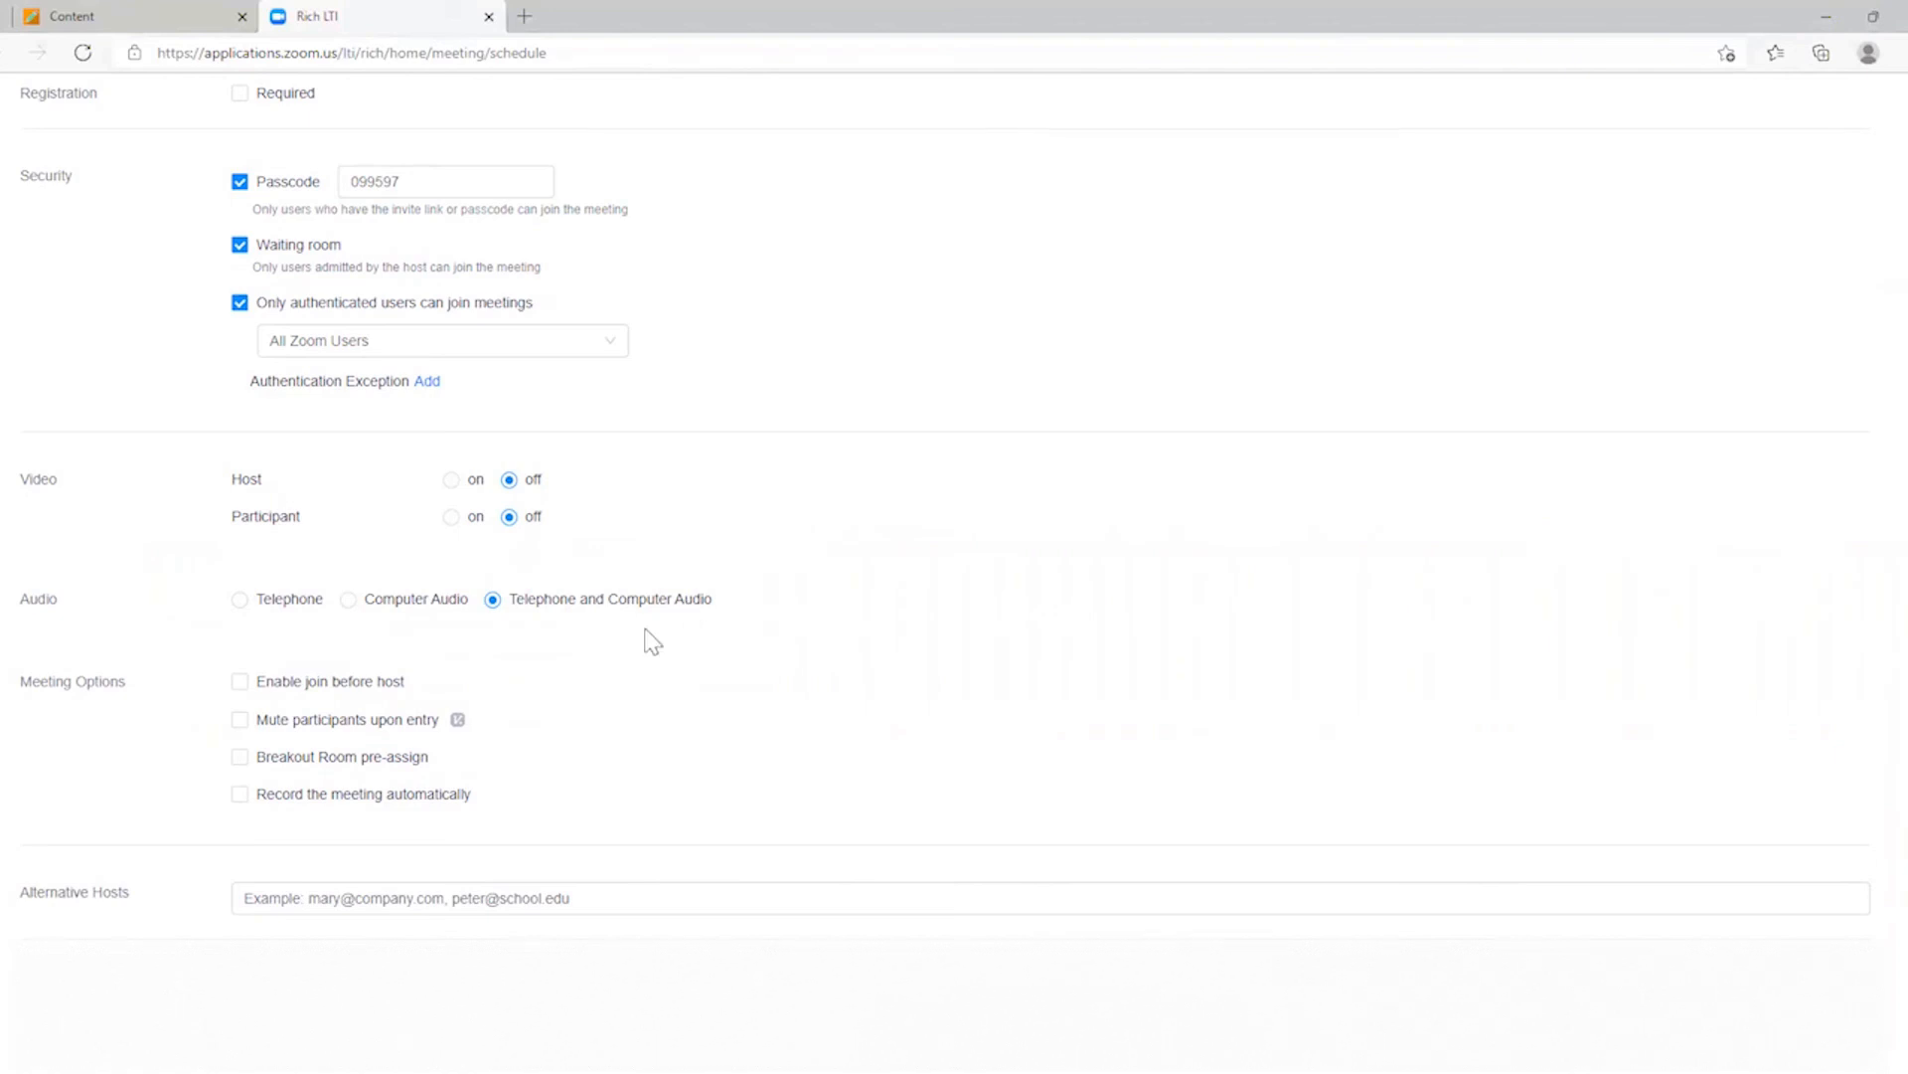
pyautogui.scroll(-2, 651, 641)
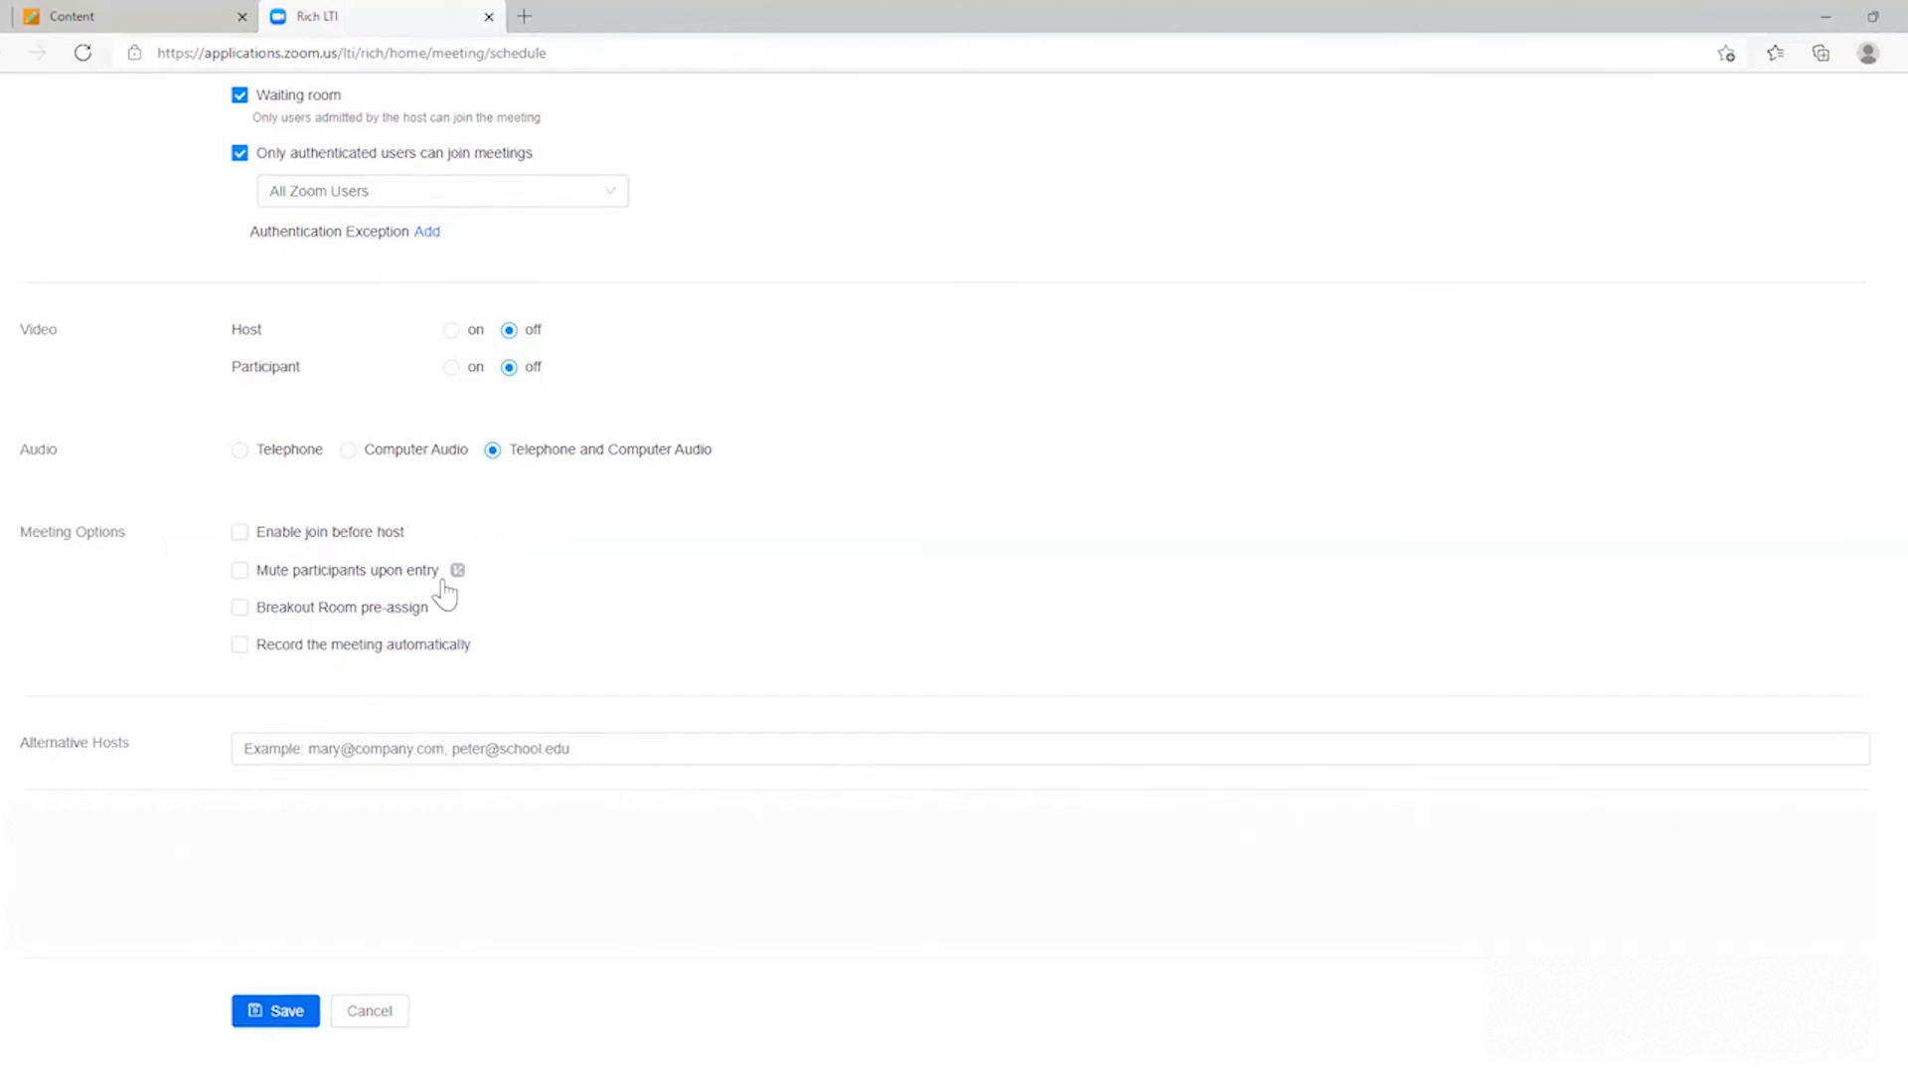
pyautogui.moveTo(459, 570)
pyautogui.click(469, 753)
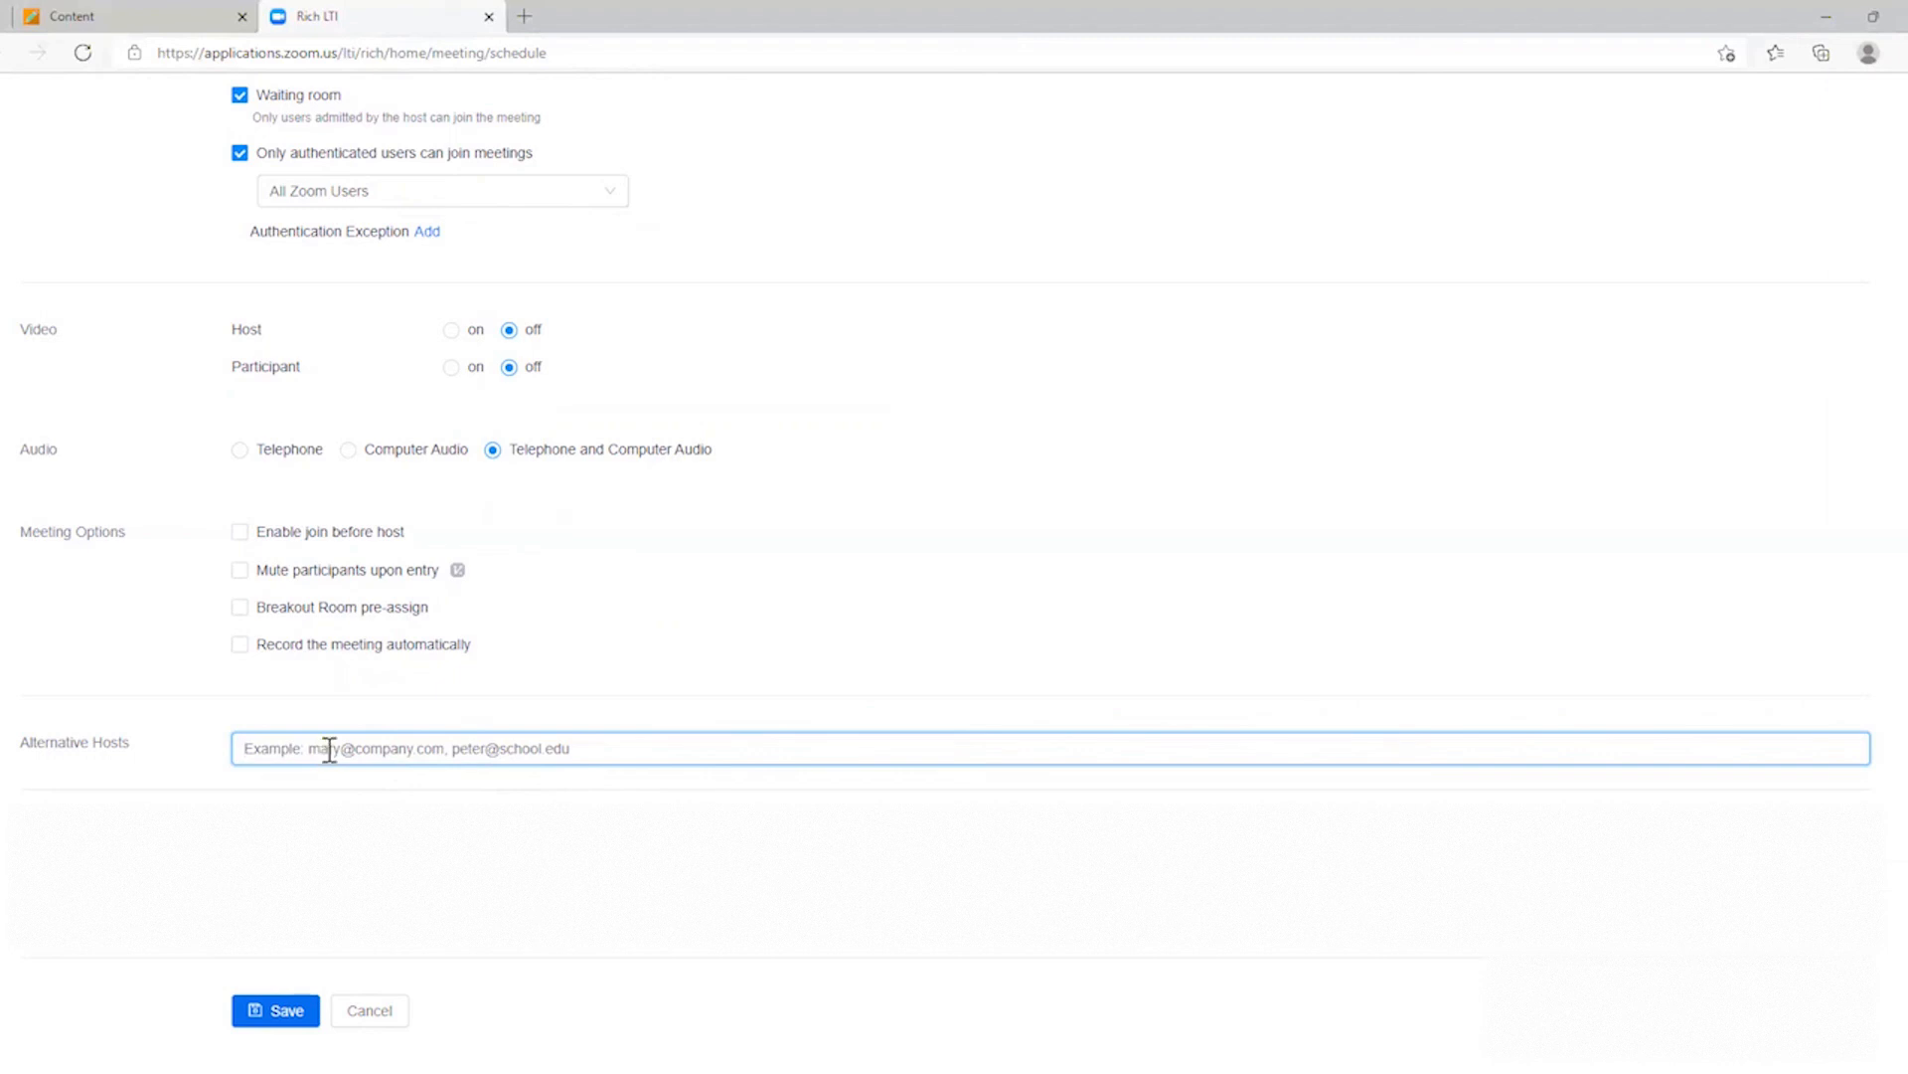
pyautogui.click(263, 1015)
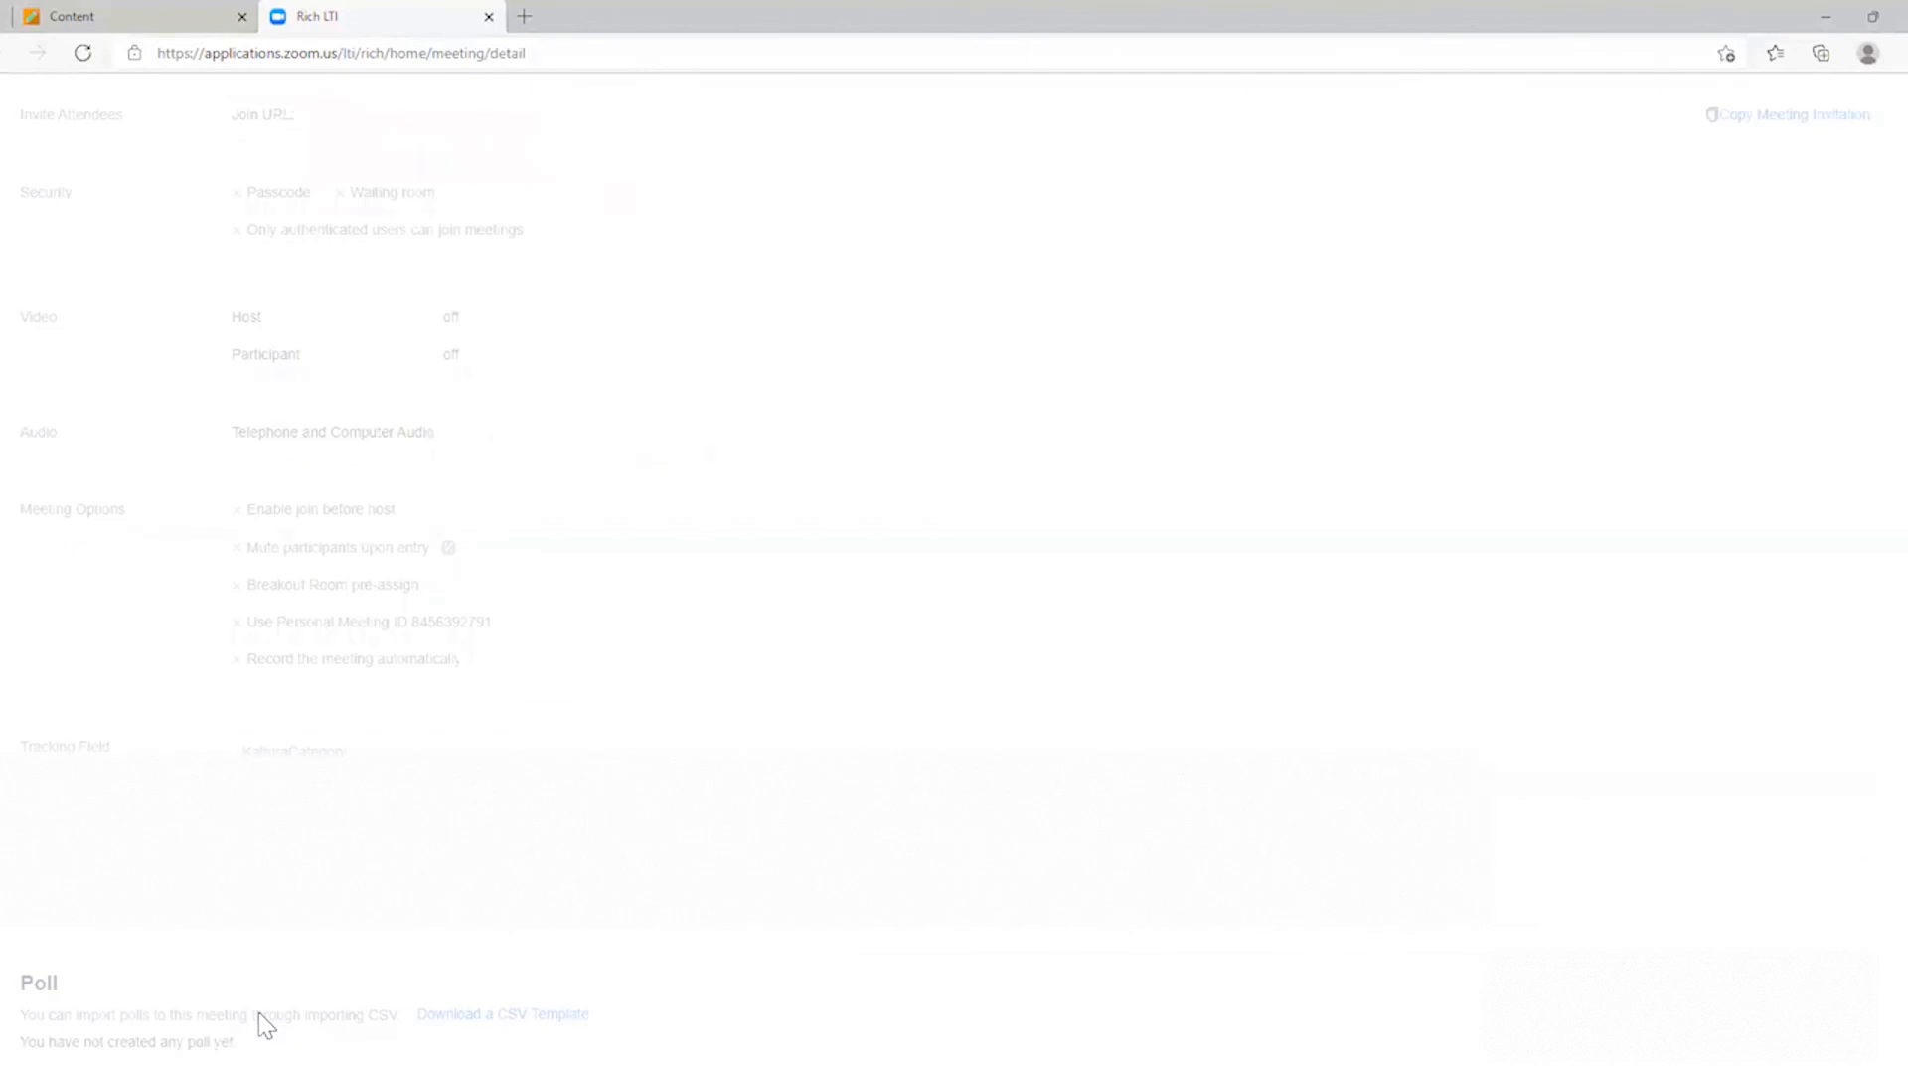
# - Review the saved Lecture meeting's details and return to the list of course meetings
pyautogui.scroll(5, 467, 779)
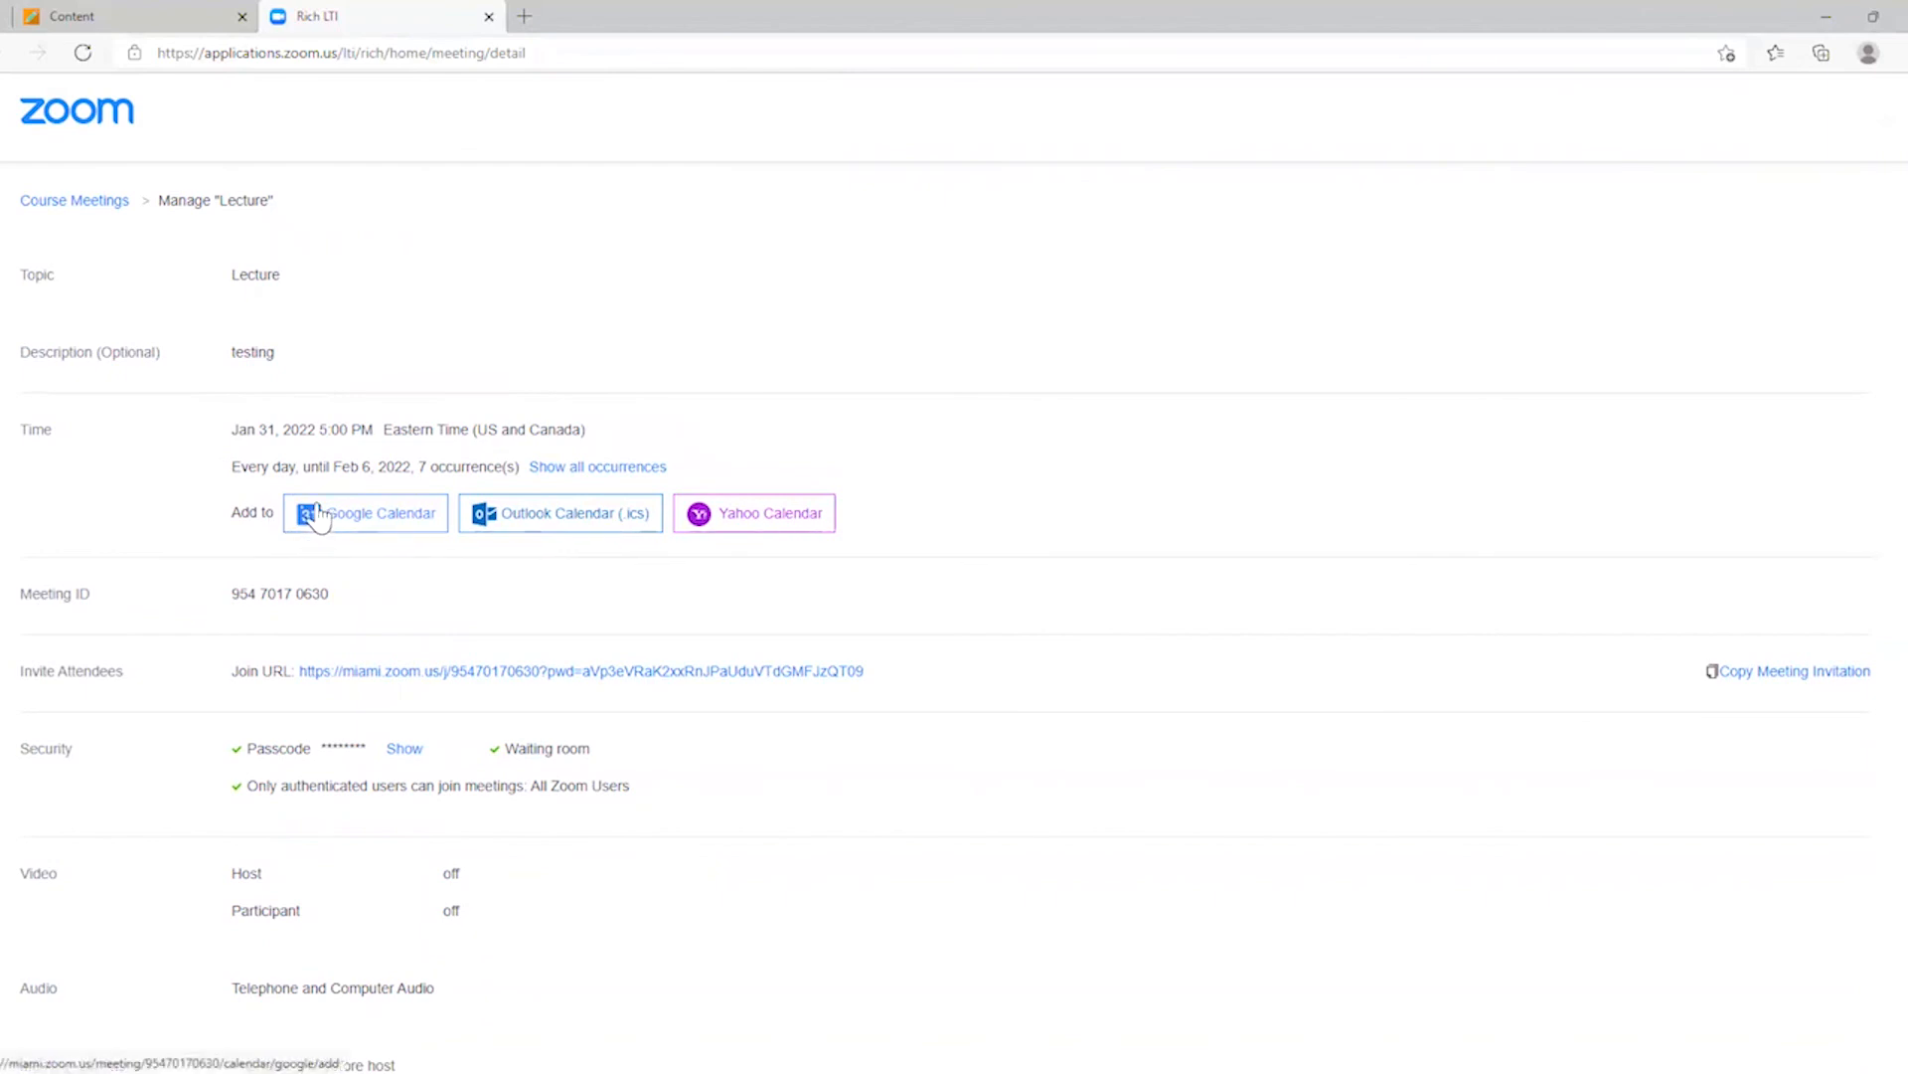
pyautogui.scroll(-5, 311, 515)
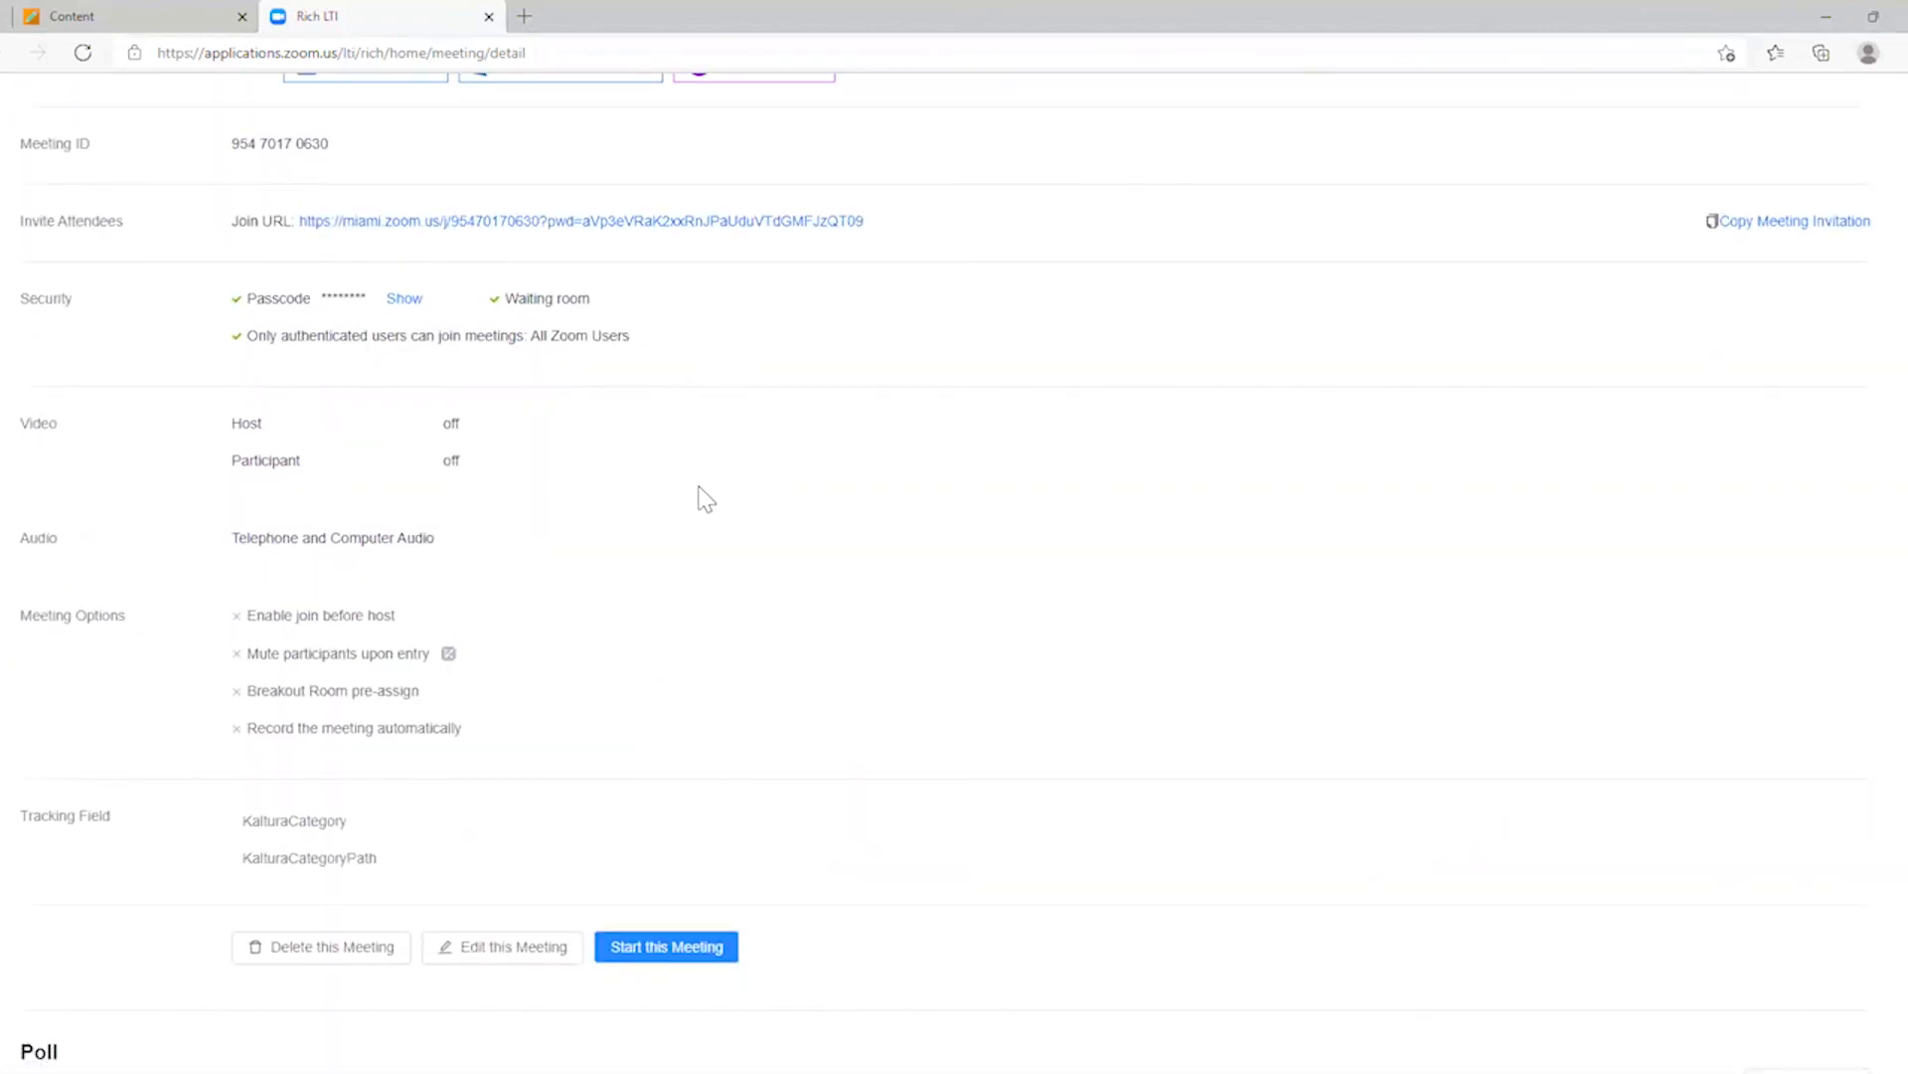
pyautogui.scroll(3, 673, 639)
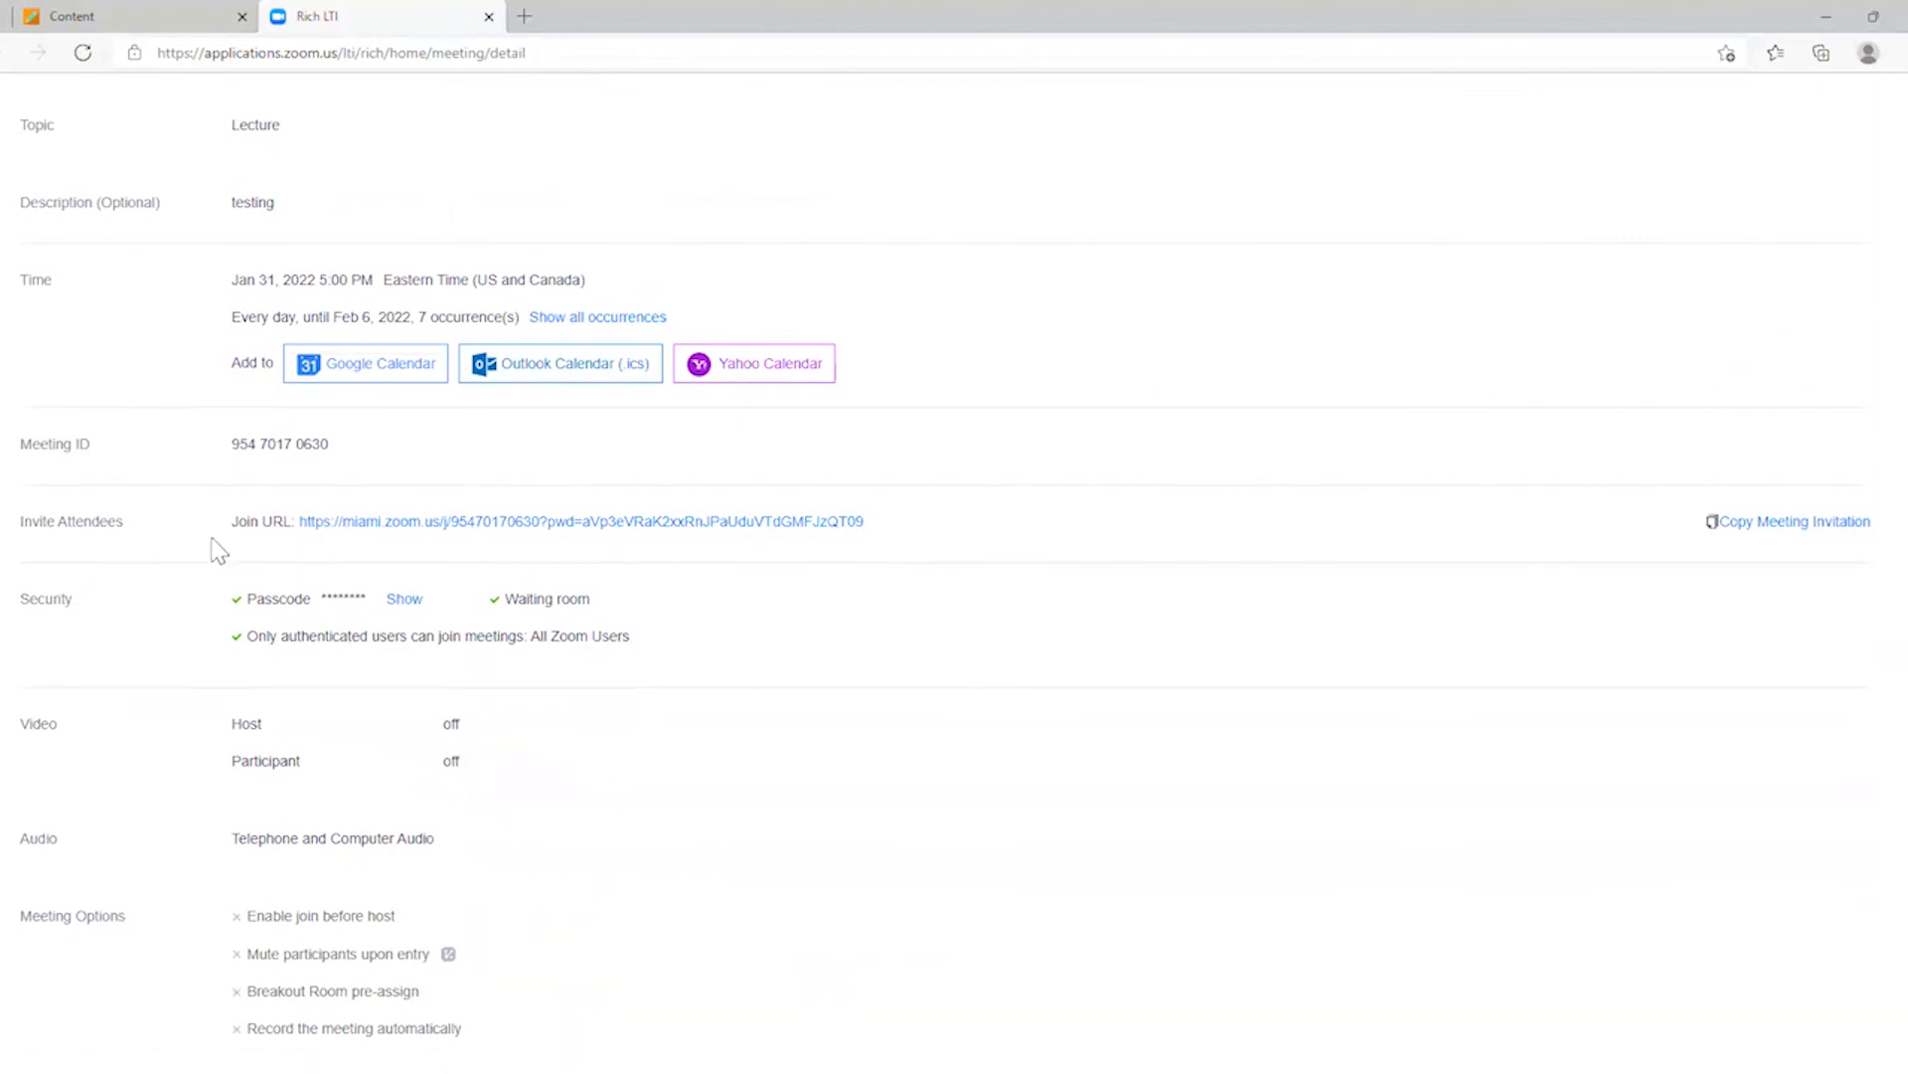
pyautogui.scroll(2, 219, 557)
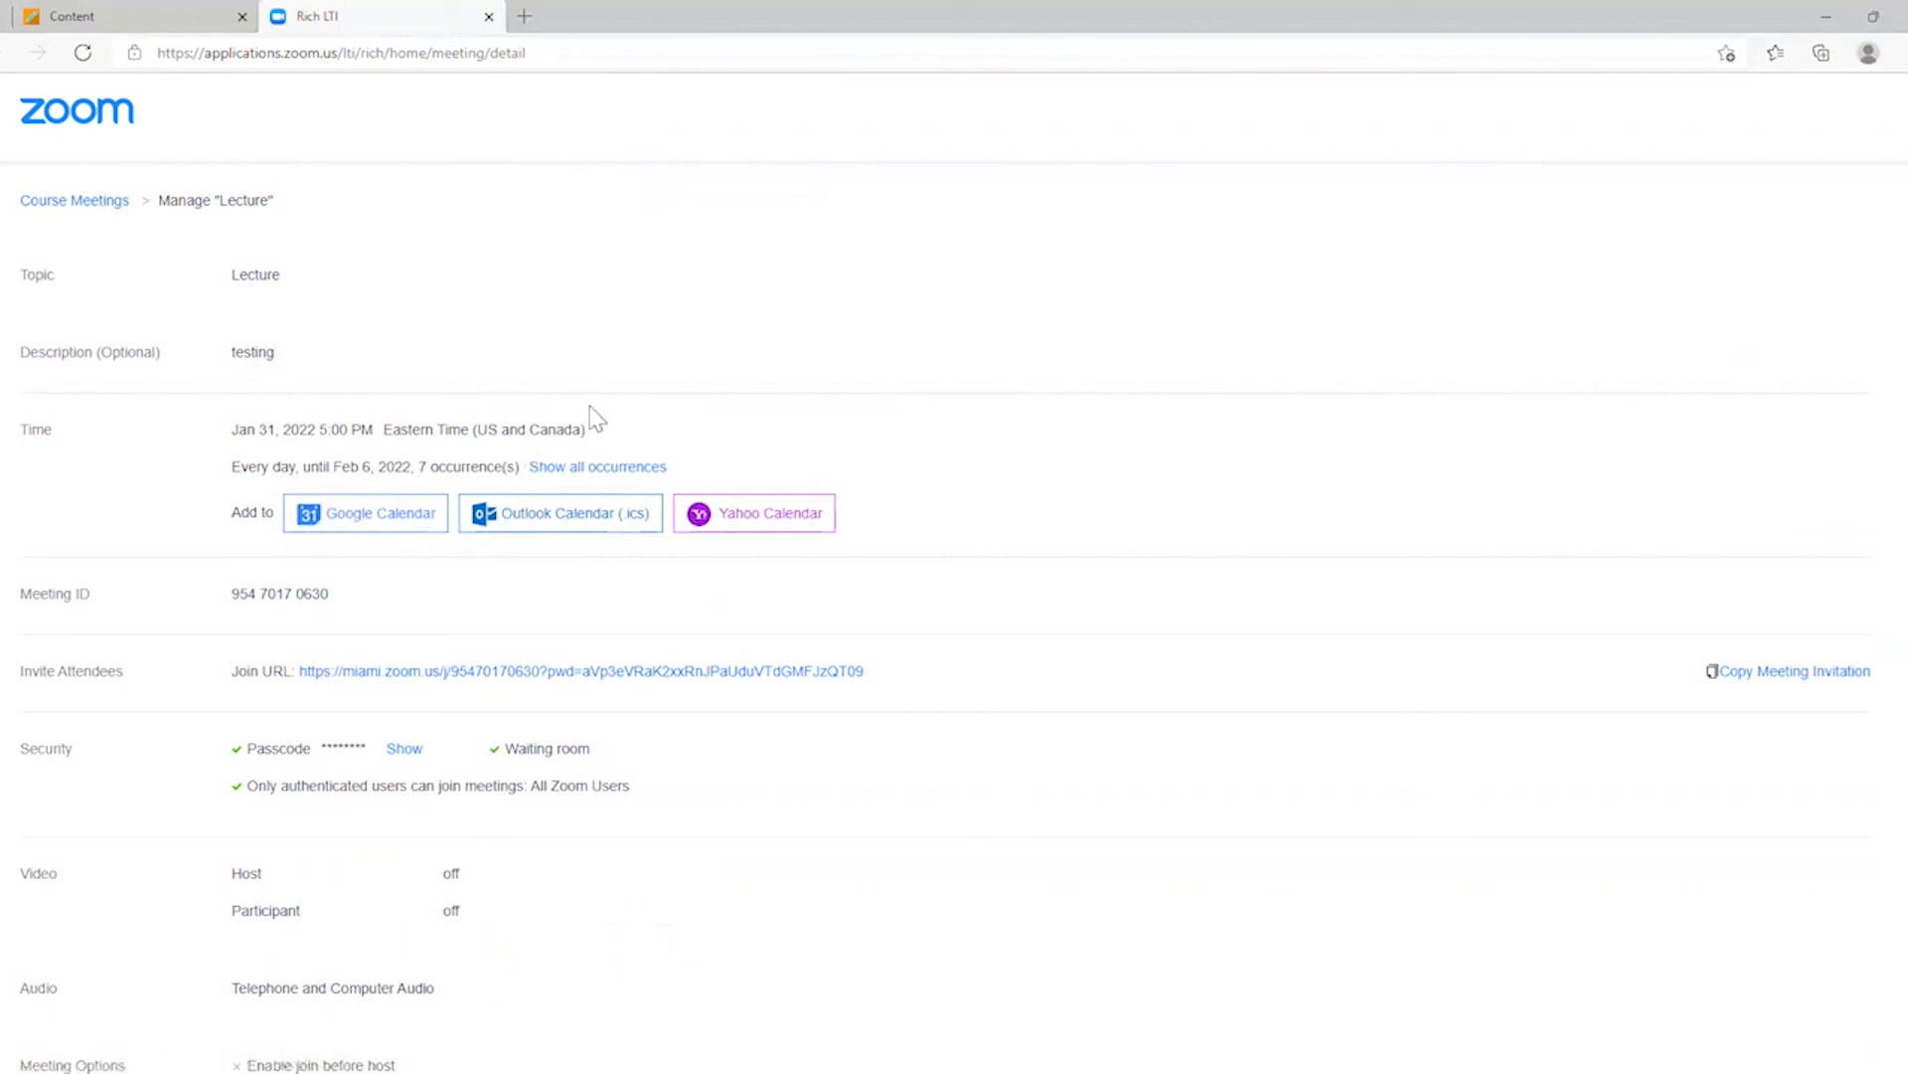
pyautogui.click(50, 211)
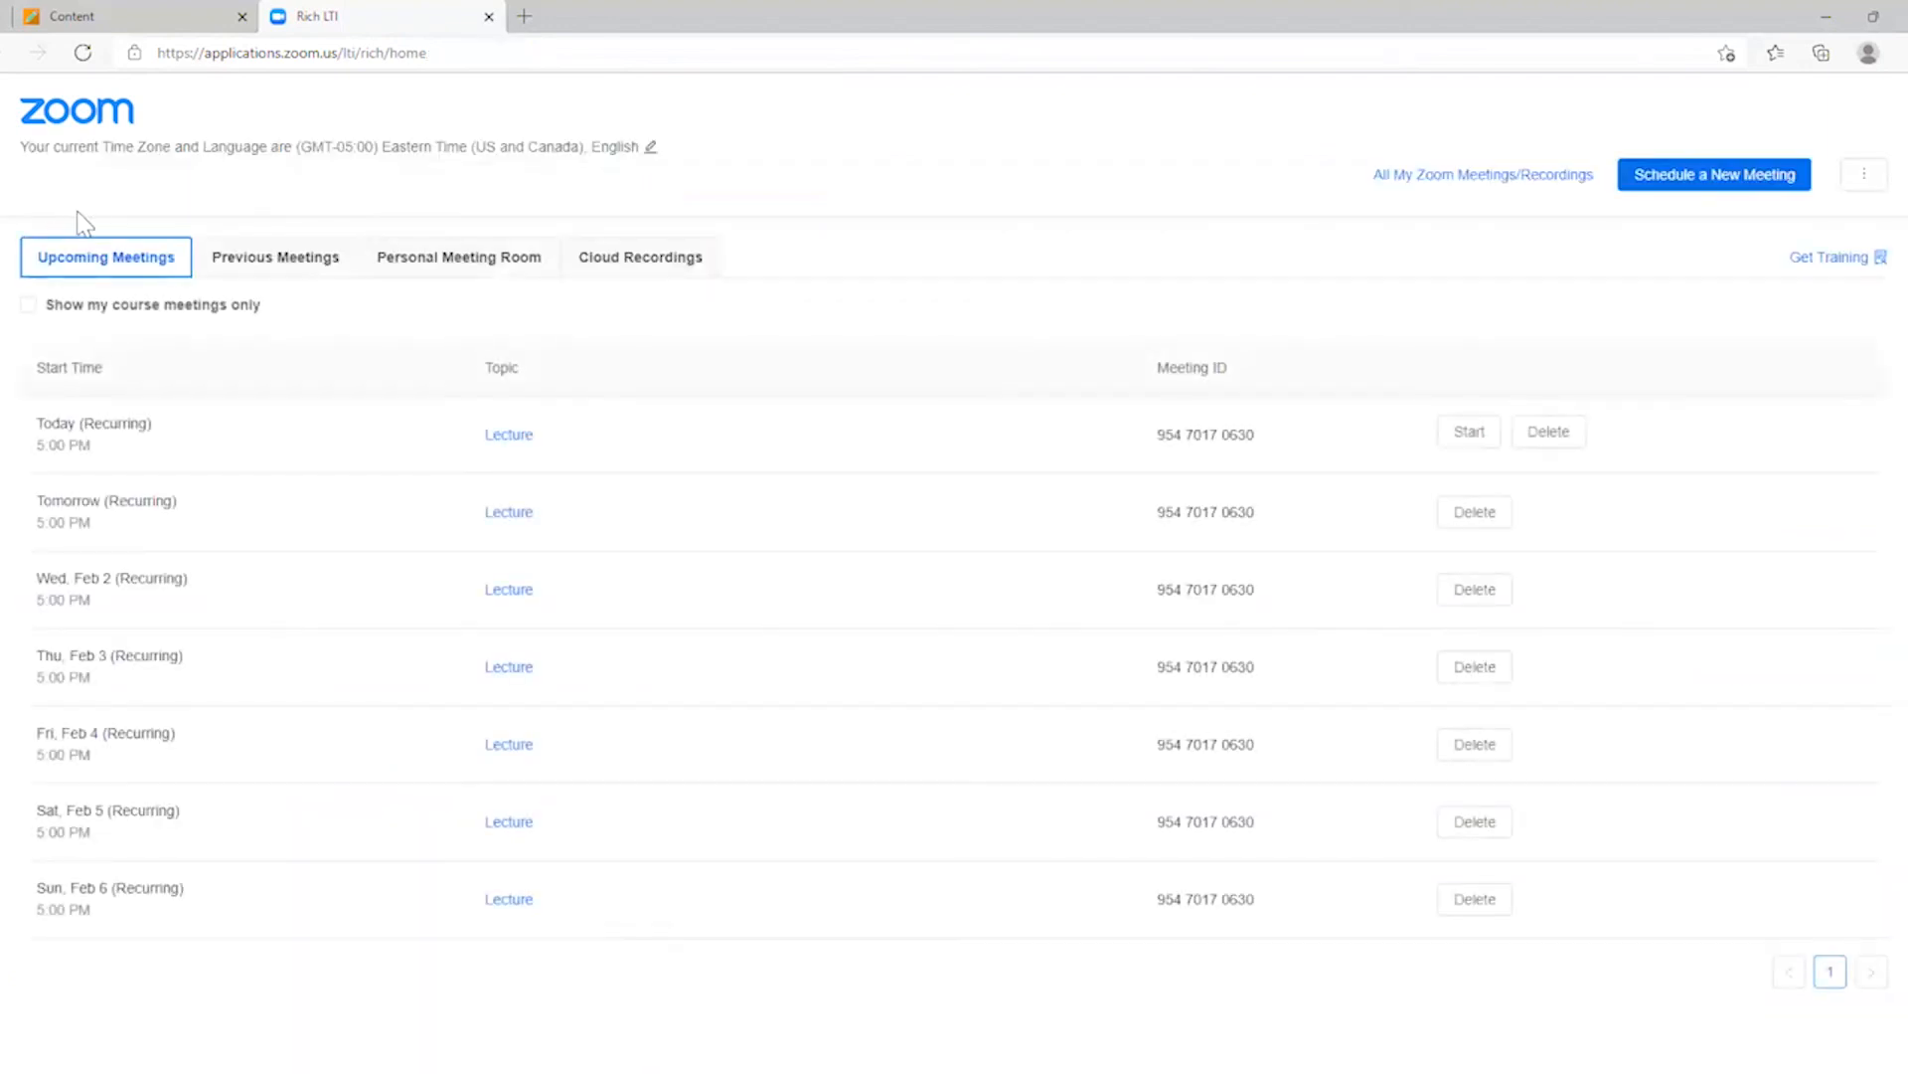